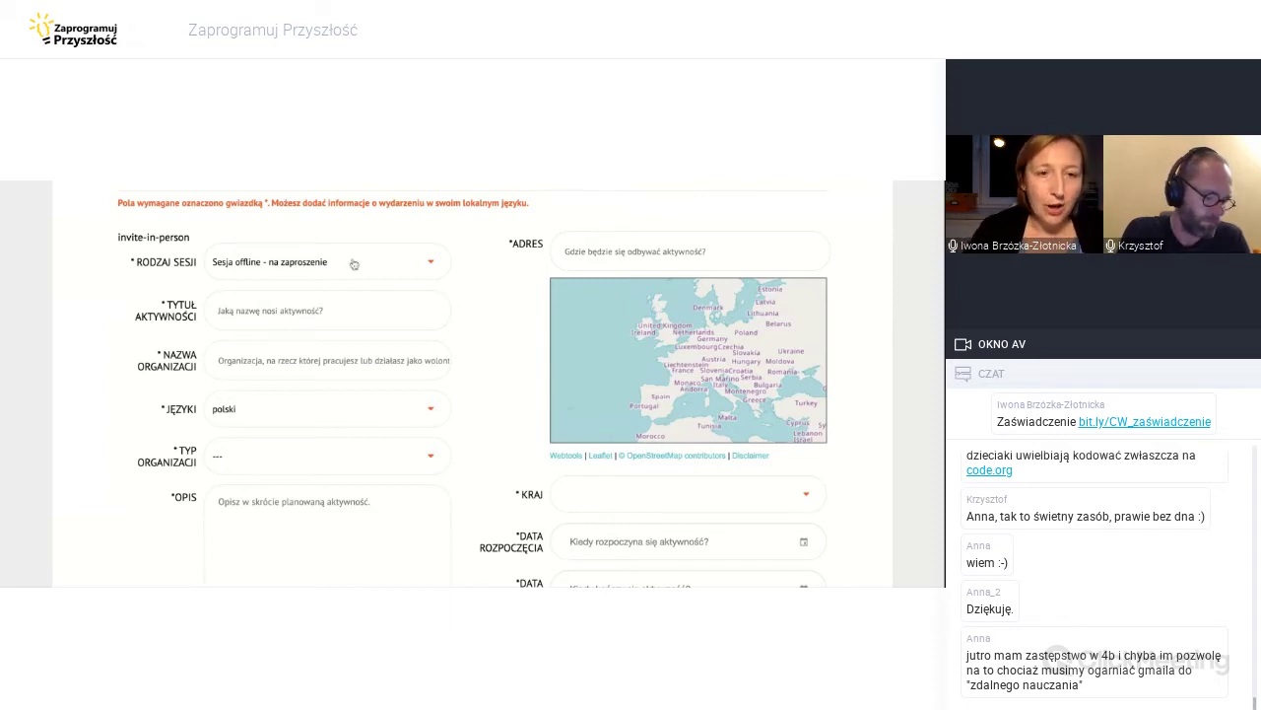
Draft the activity title as 'Kodowanie w poniedziałkowy poranek'.
scroll(362, 277, "down", 1)
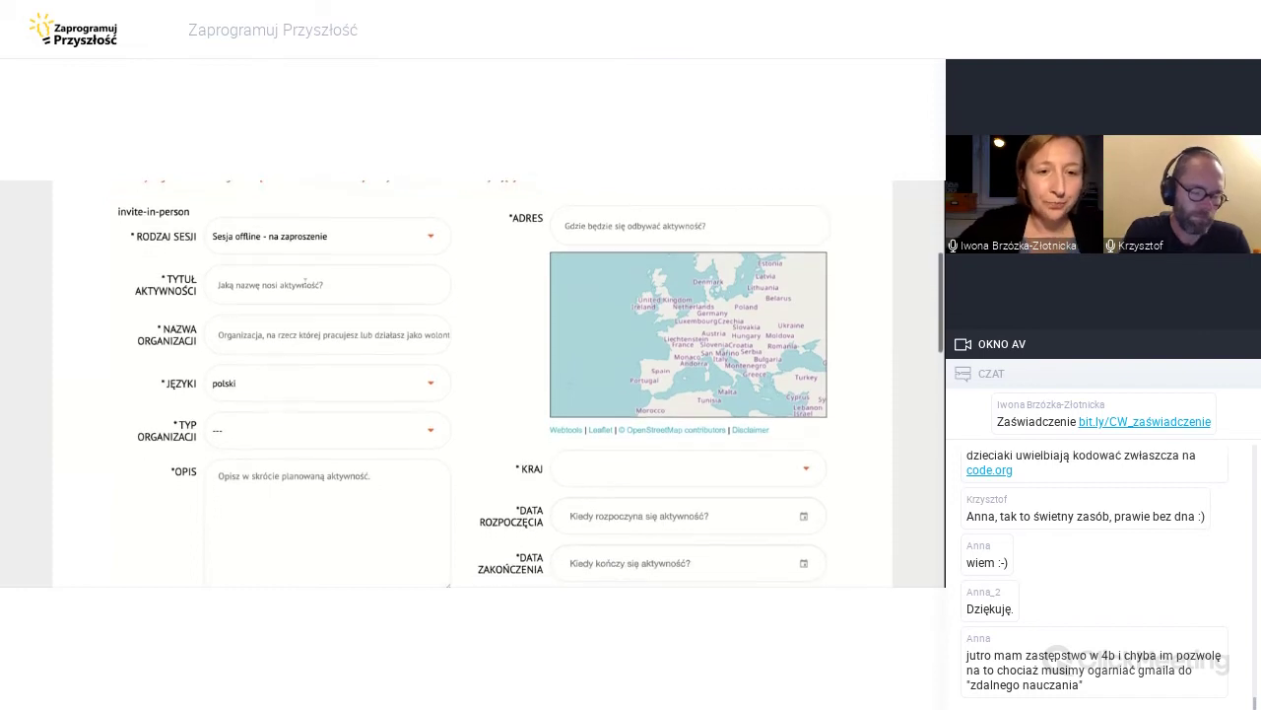
left_click(304, 280)
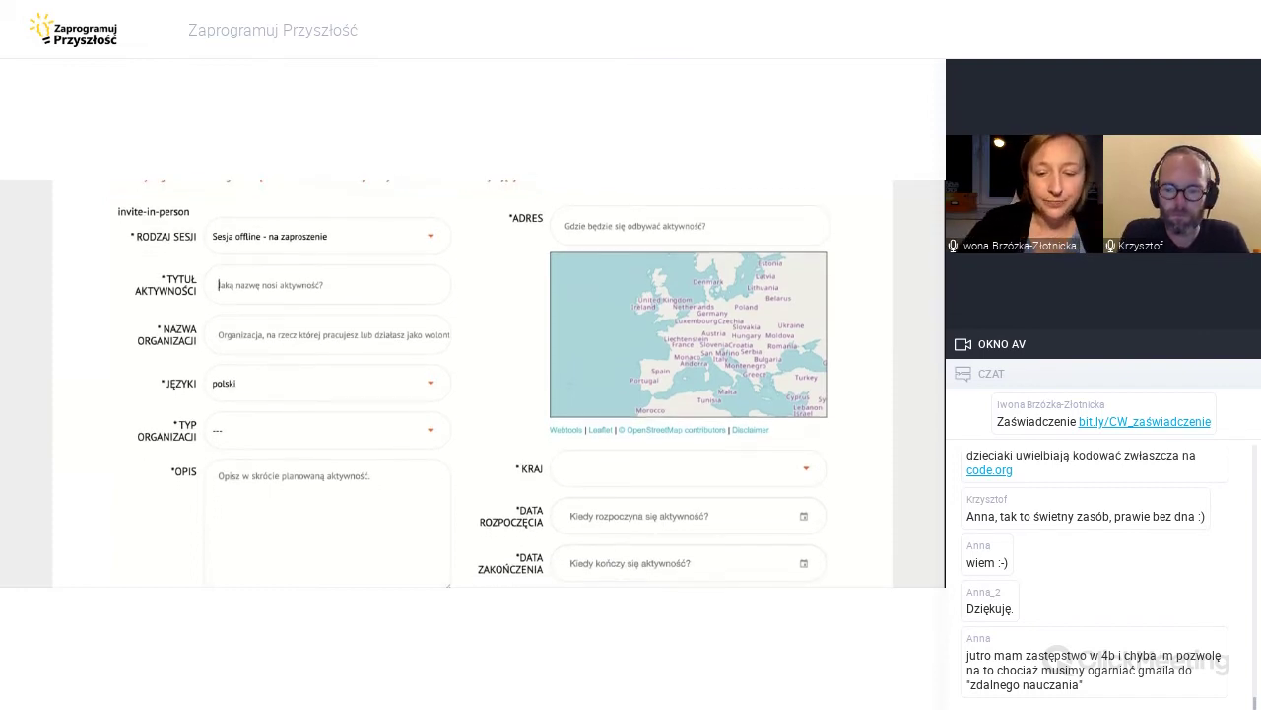
type("Kodowanie")
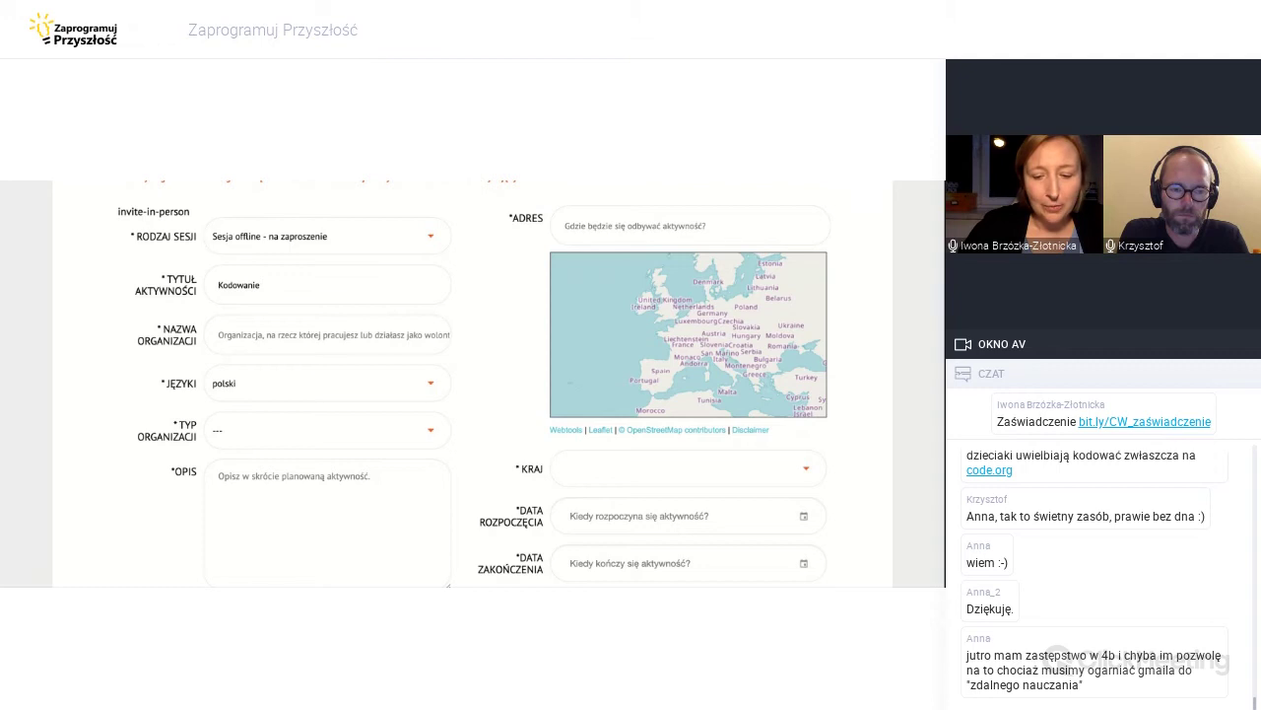
key("BackSpace")
key("BackSpace")
key("BackSpace")
key("BackSpace")
key("BackSpace")
key("BackSpace")
key("BackSpace")
key("BackSpace")
key("BackSpace")
type("Poniedzia")
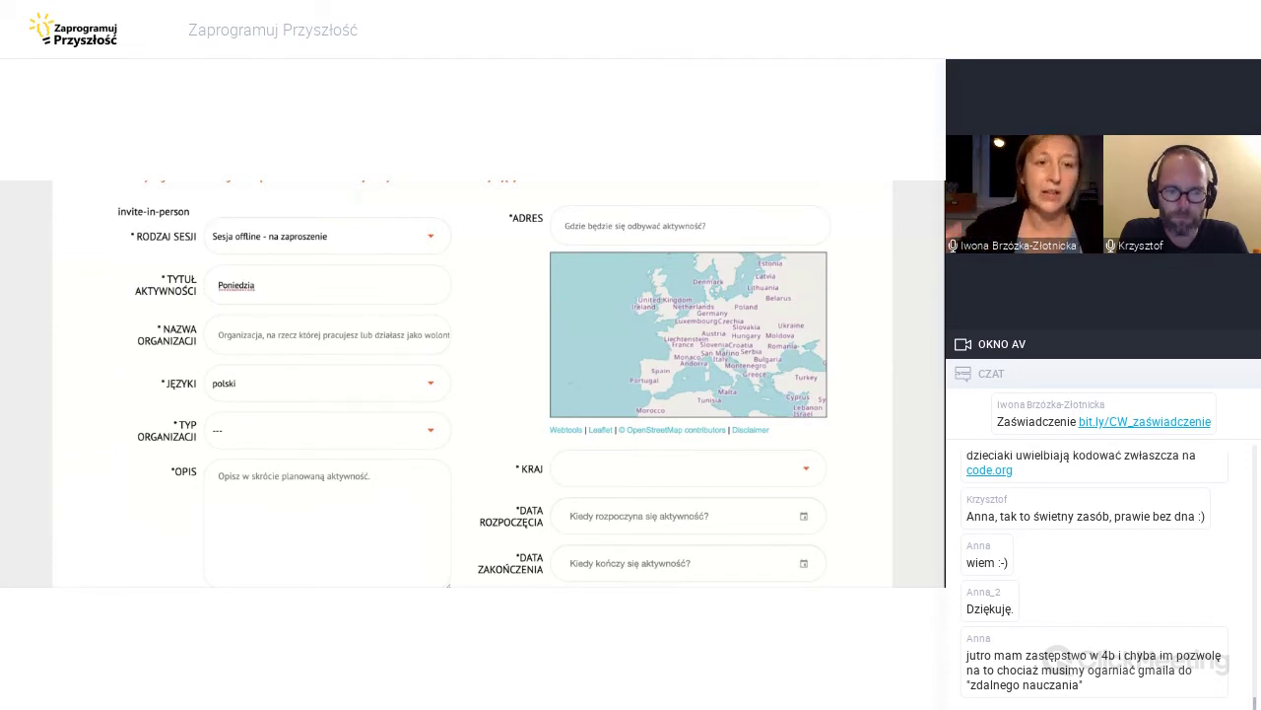
type("łkowe")
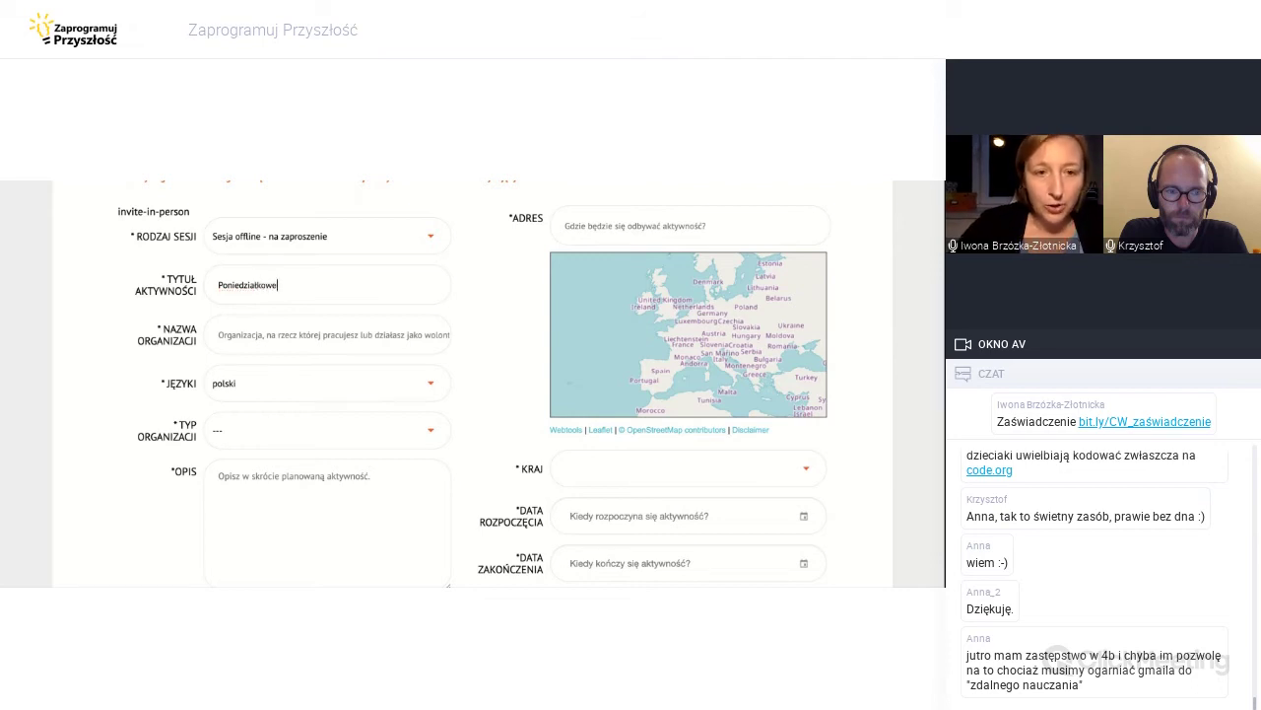
left_click(219, 285)
type("Kodowanie w p")
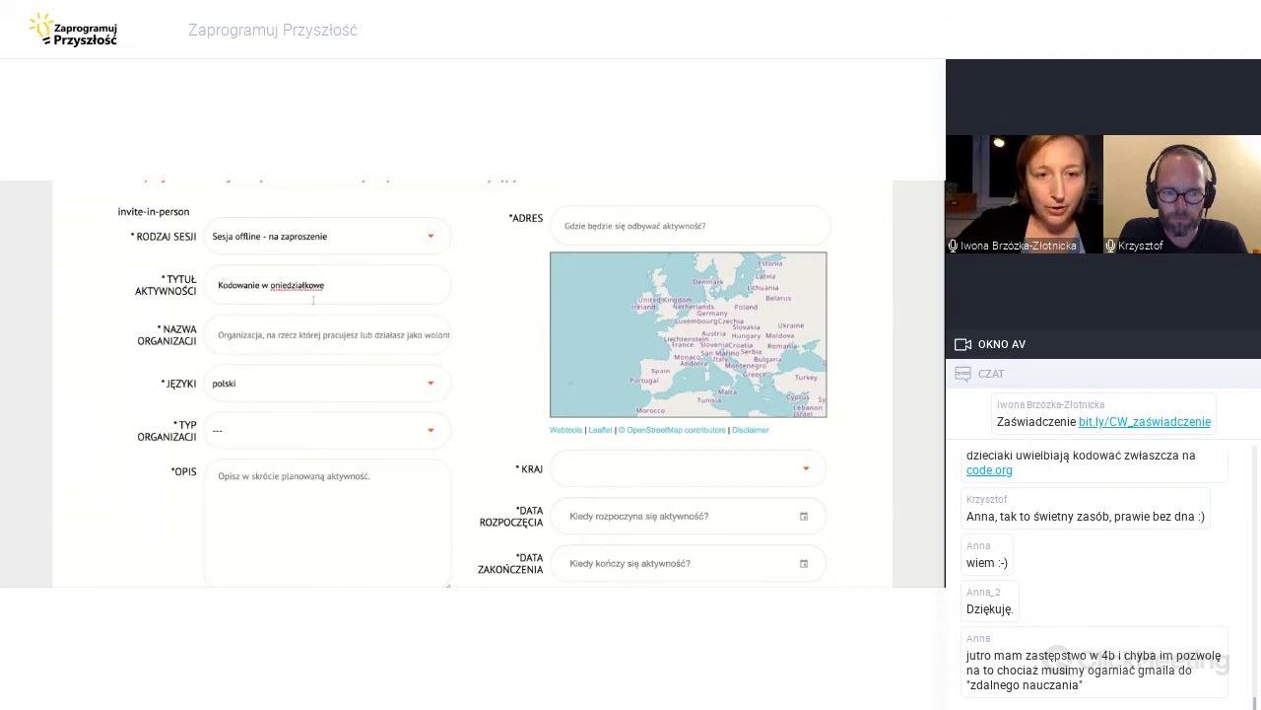
left_click(334, 285)
key("BackSpace")
type("y pprarej")
key("BackSpace")
key("BackSpace")
key("BackSpace")
key("BackSpace")
key("BackSpace")
key("BackSpace")
type("oram")
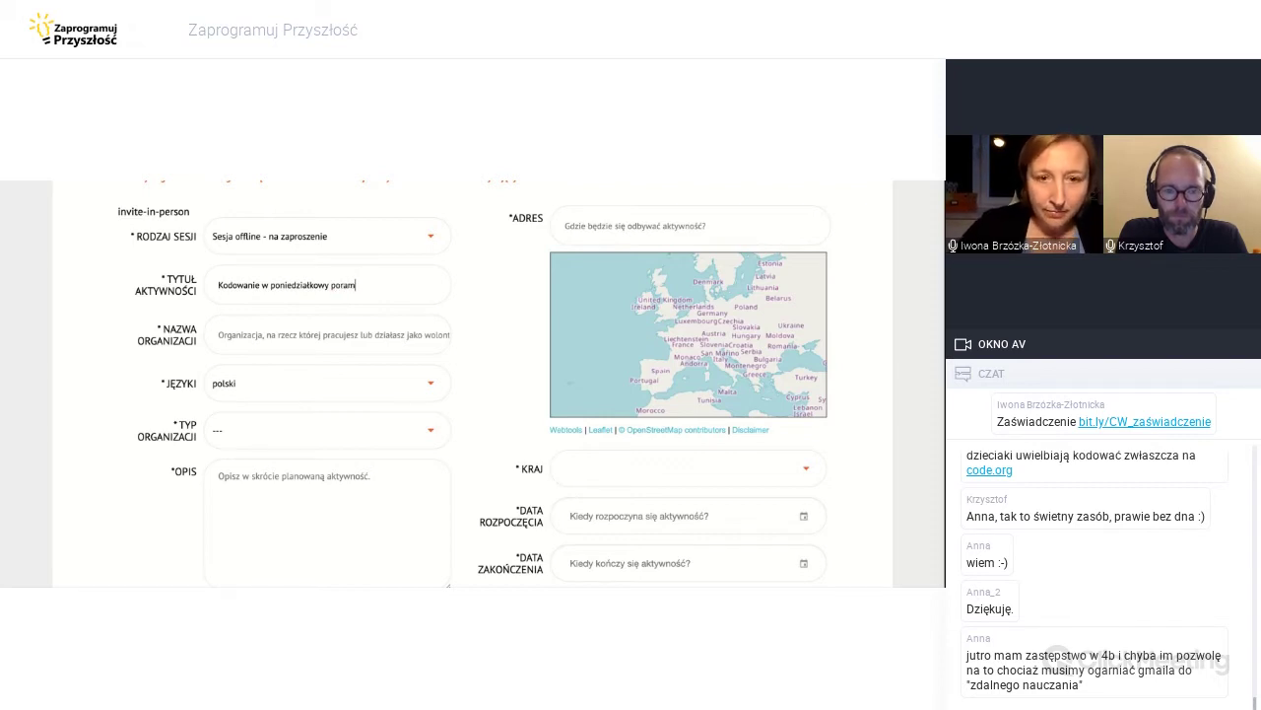
key("BackSpace")
type("nek")
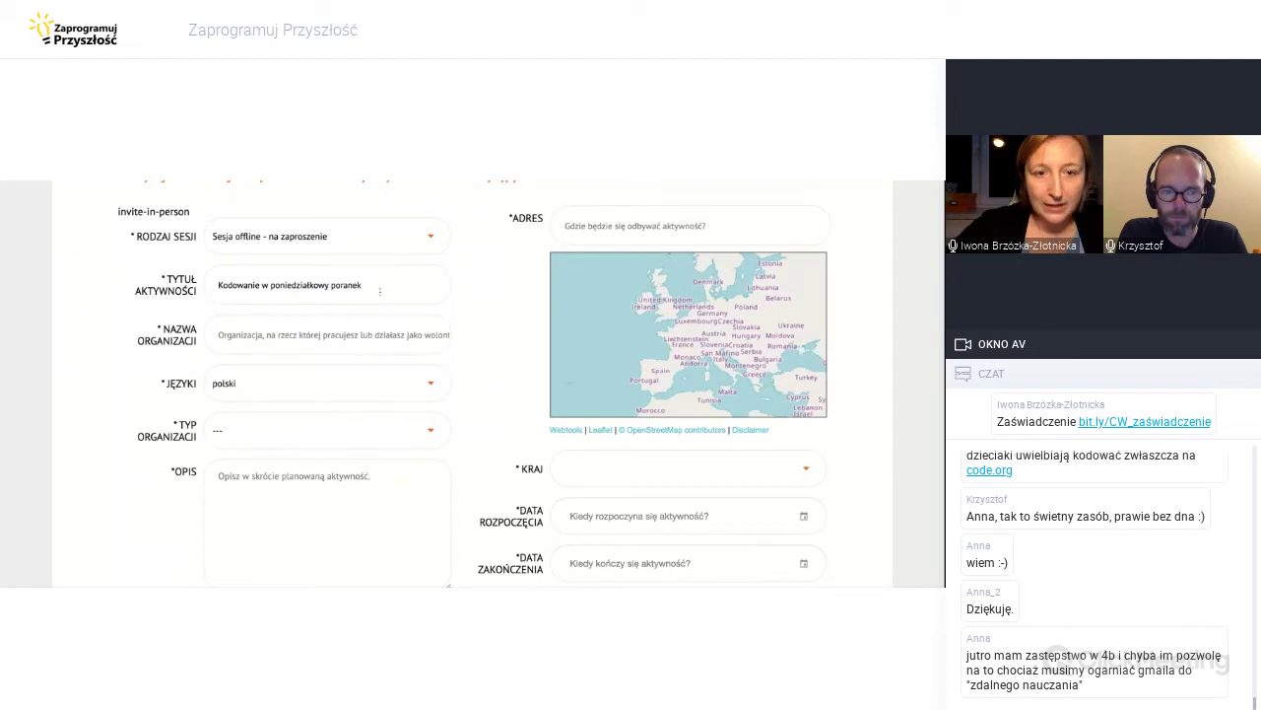
Shorten the title to 'Poranne kodowanie' by cutting 'w poniedziałkowy poranek'.
left_click(225, 284)
key("BackSpace")
key("BackSpace")
type("Poranne ko")
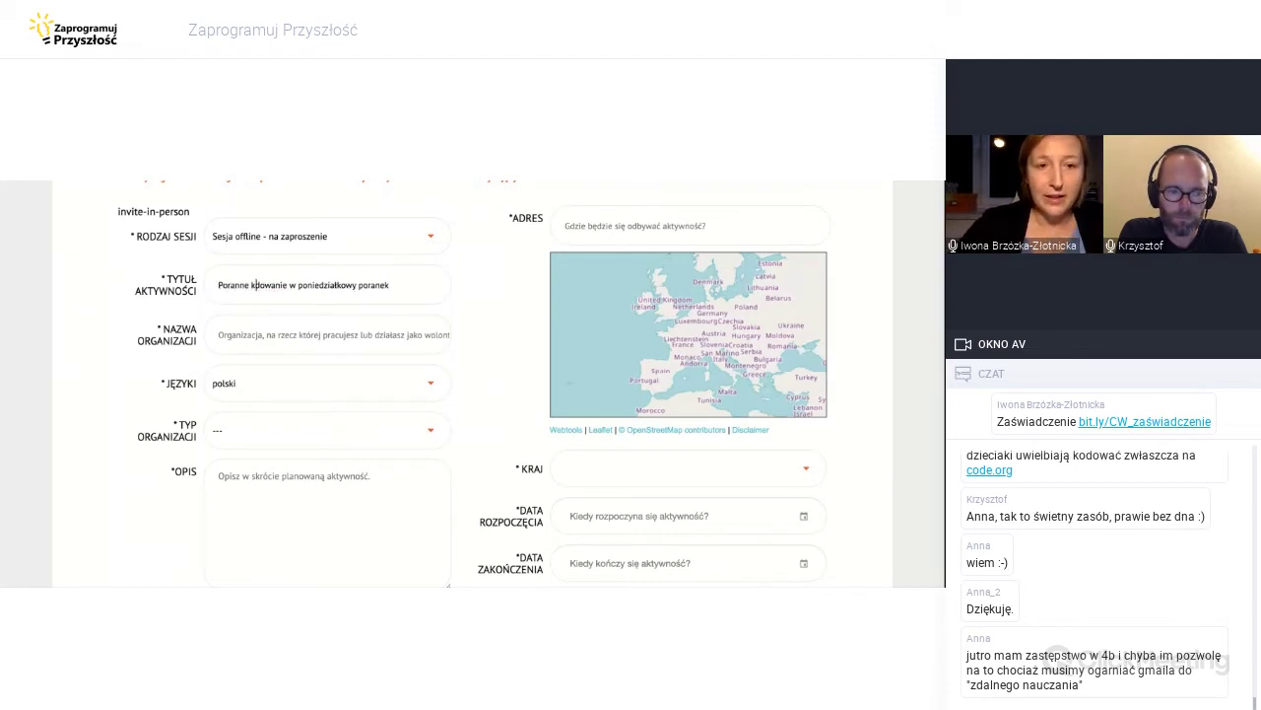
left_click_drag(396, 285, 293, 284)
key("BackSpace")
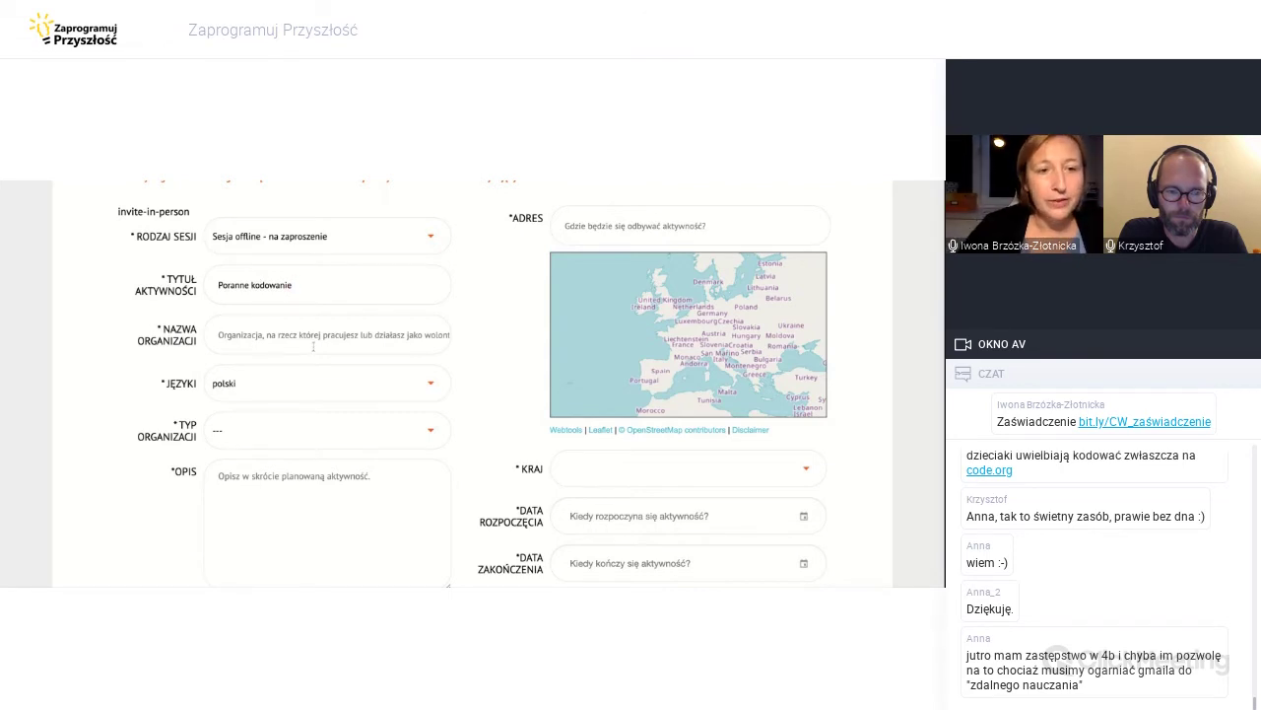
scroll(313, 346, "down", 1)
Enter 'Stowarzyszenie Cyfrowy Dialog' as the organisation name.
scroll(313, 346, "down", 1)
left_click(296, 292)
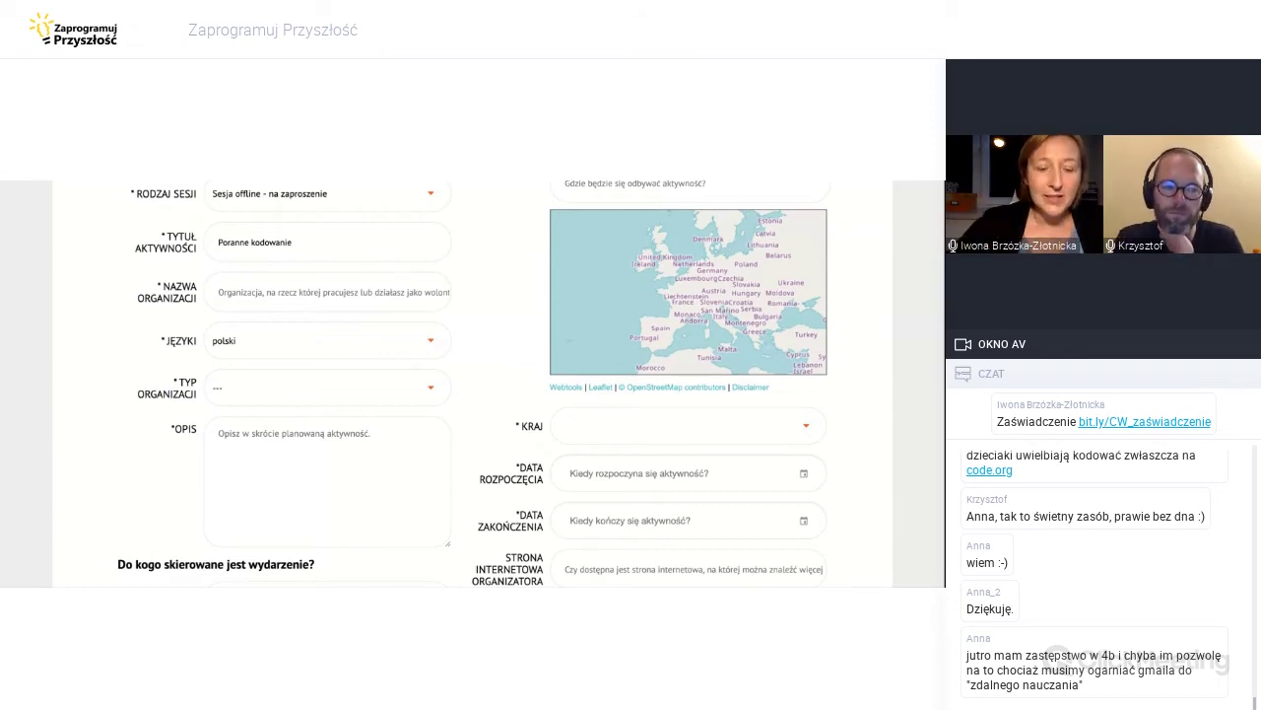
type("Stowa")
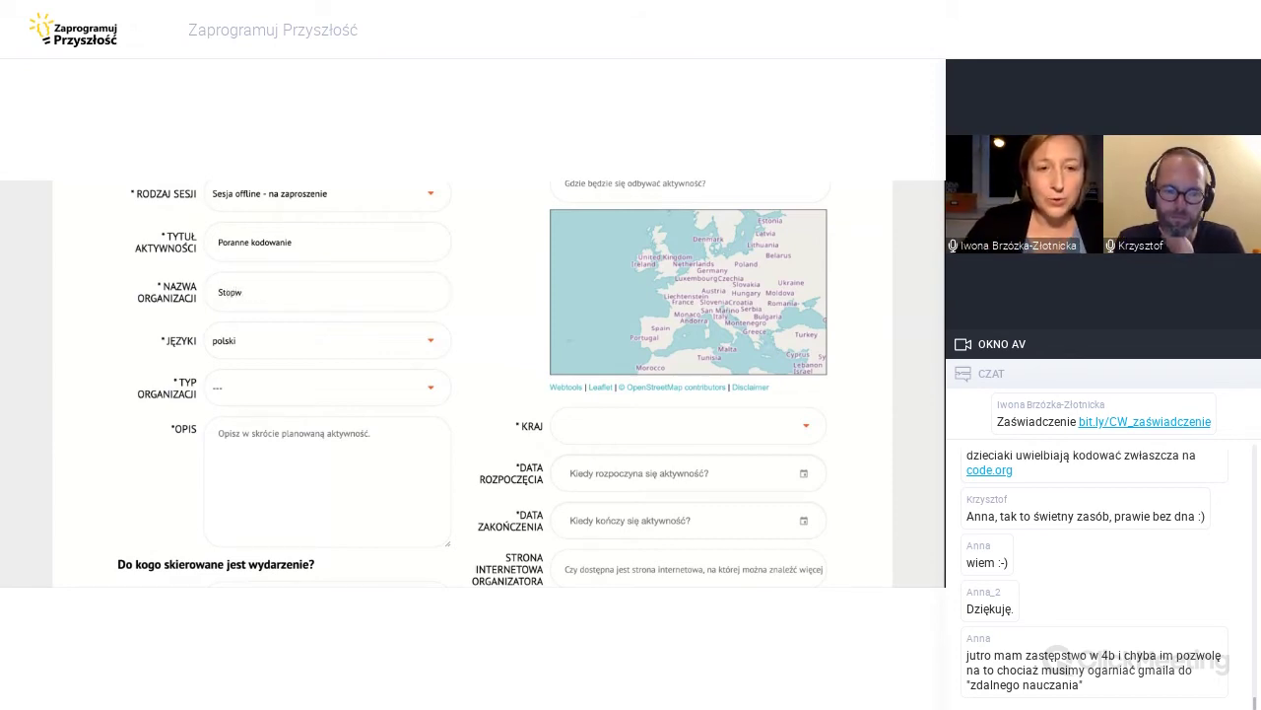
type("rzysze")
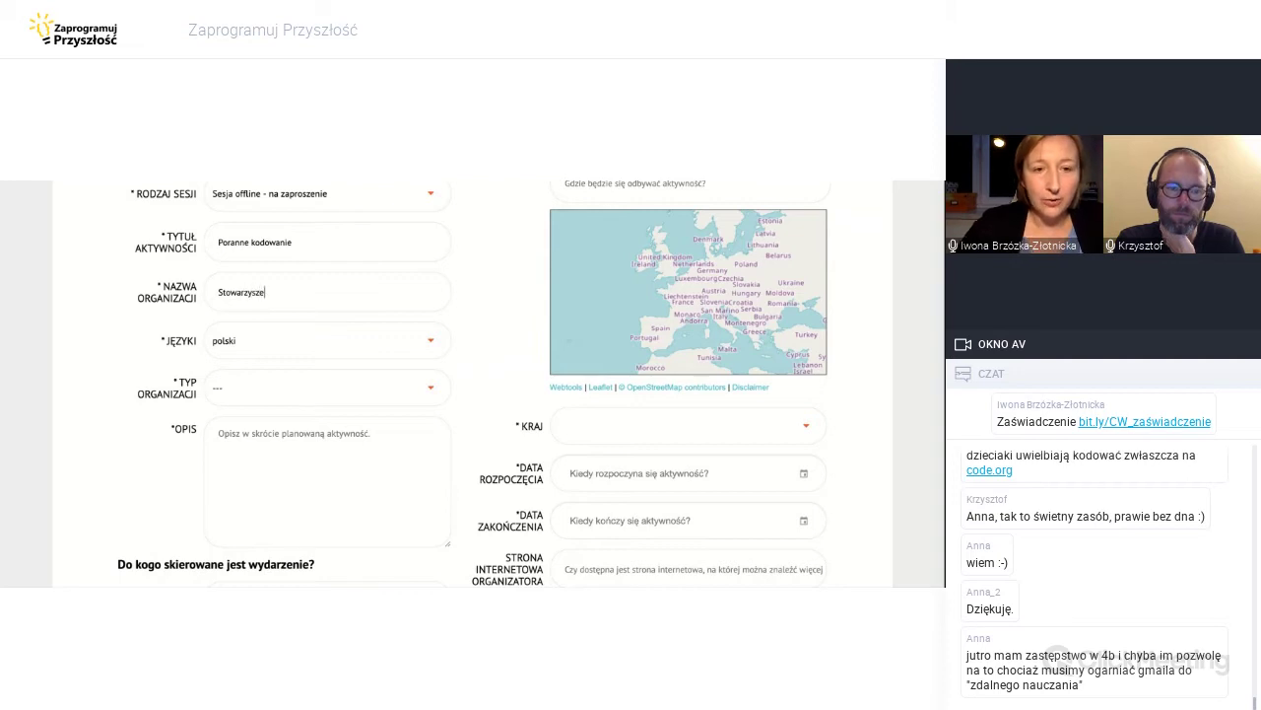
type("nie Cyfrowy D")
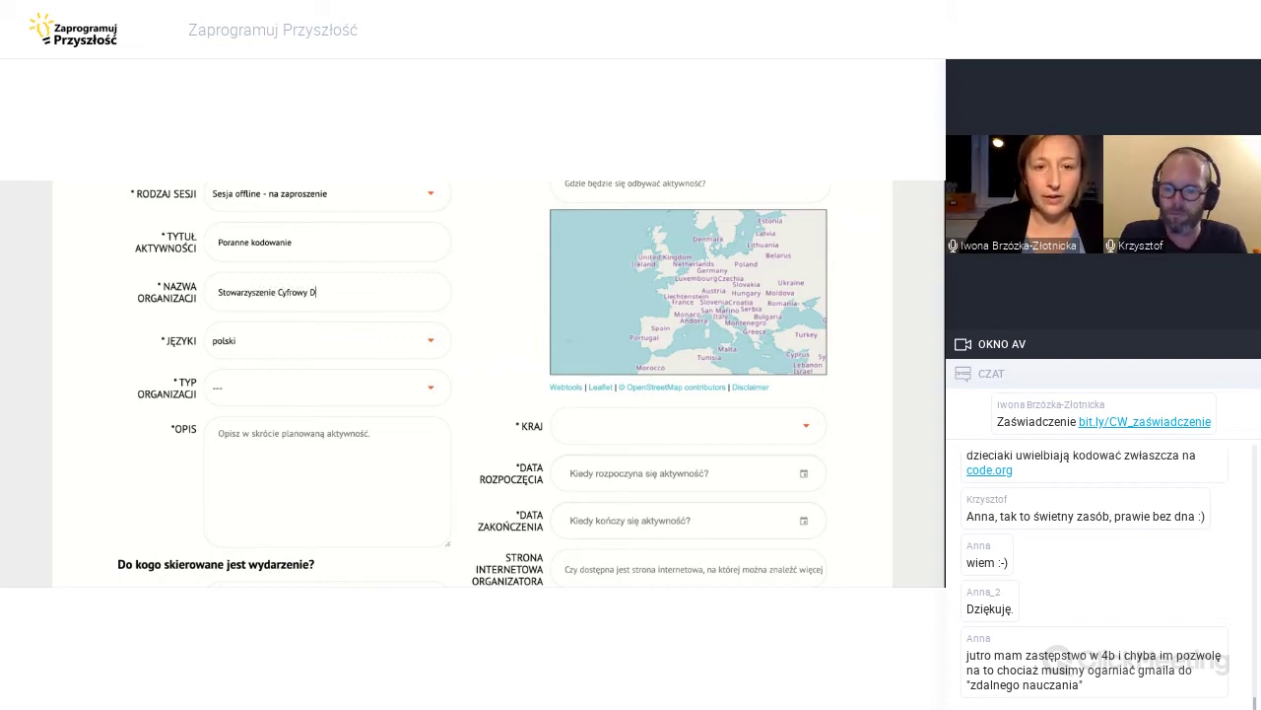
type("ialog")
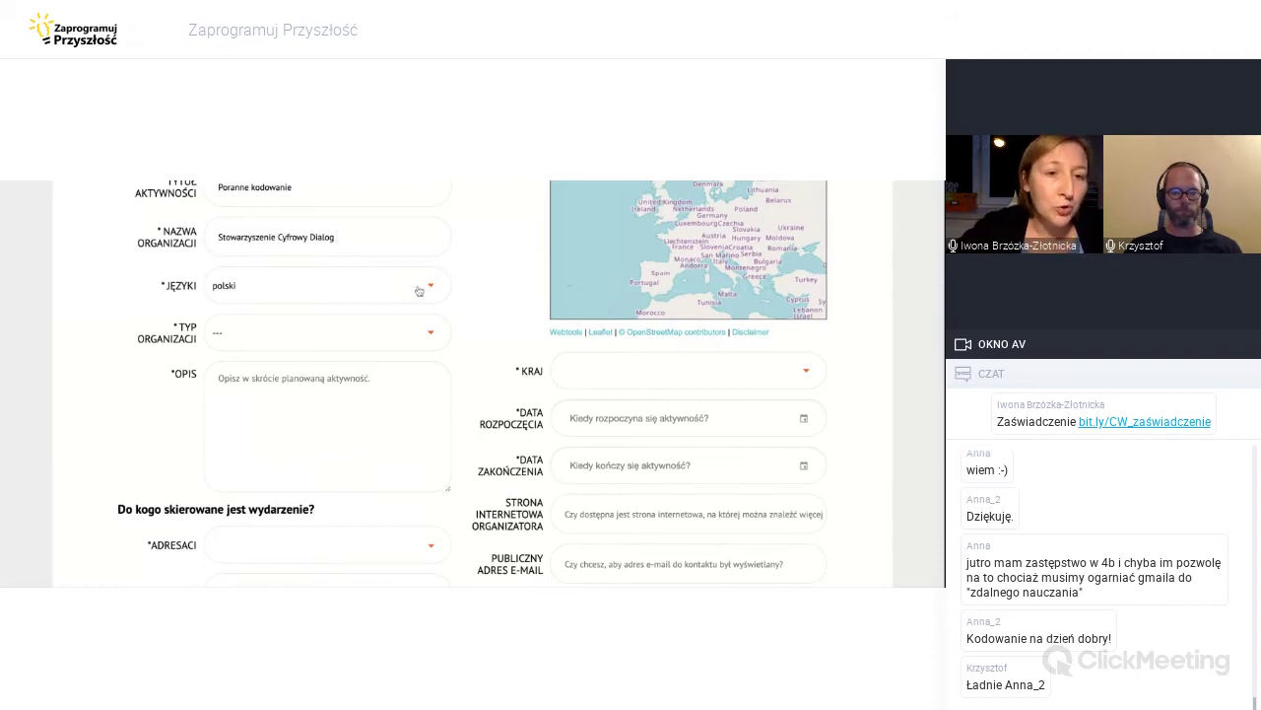
scroll(444, 383, "down", 2)
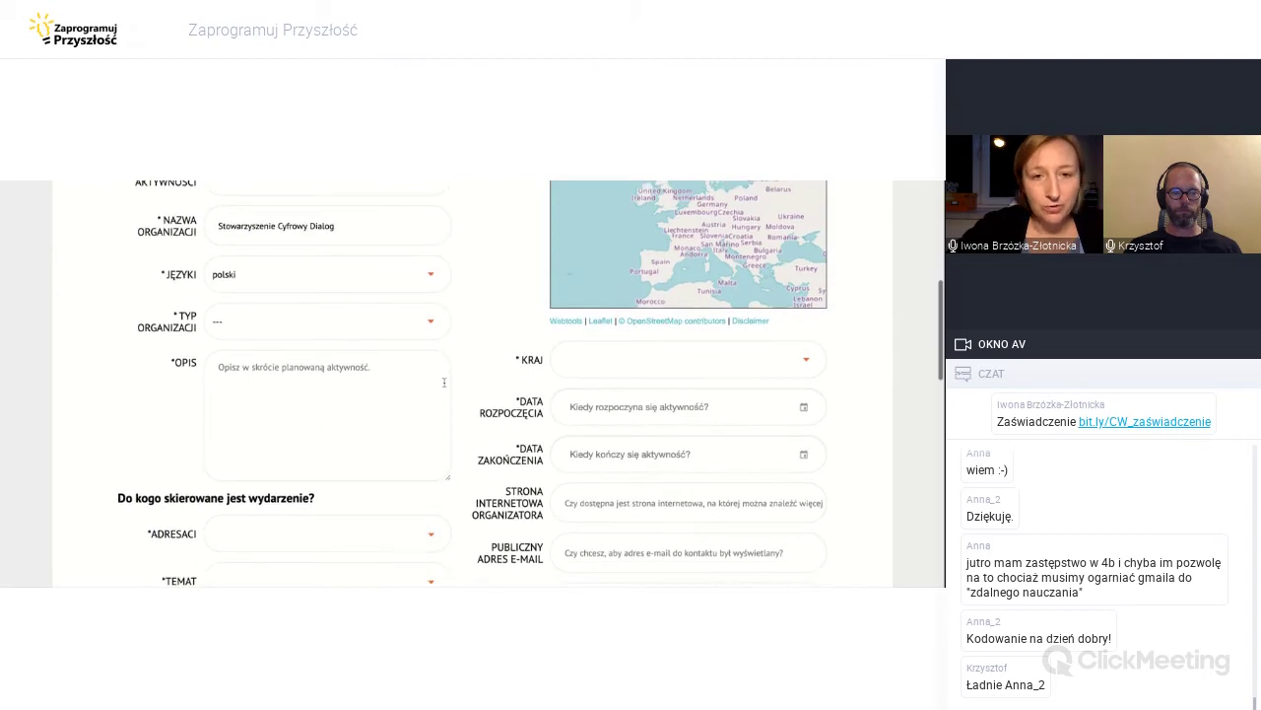
scroll(443, 382, "down", 1)
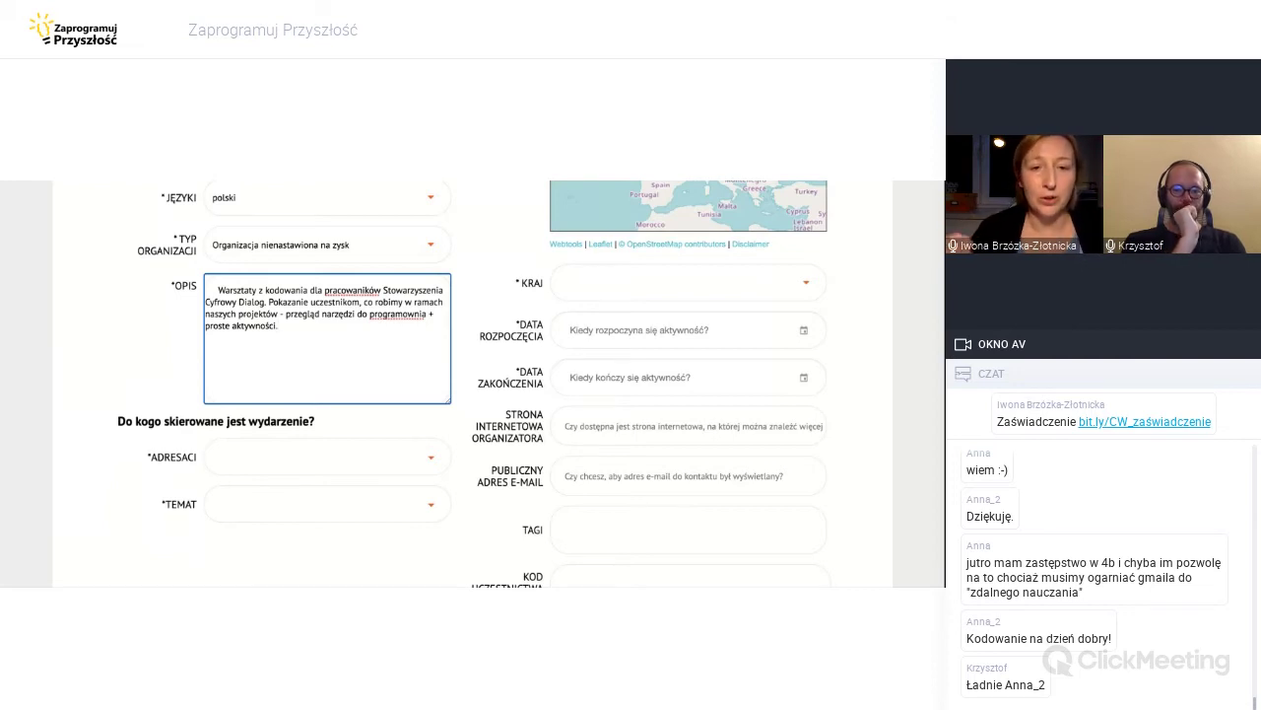
Correct the description typos in 'pracowników' and 'programownia'.
left_click(346, 289)
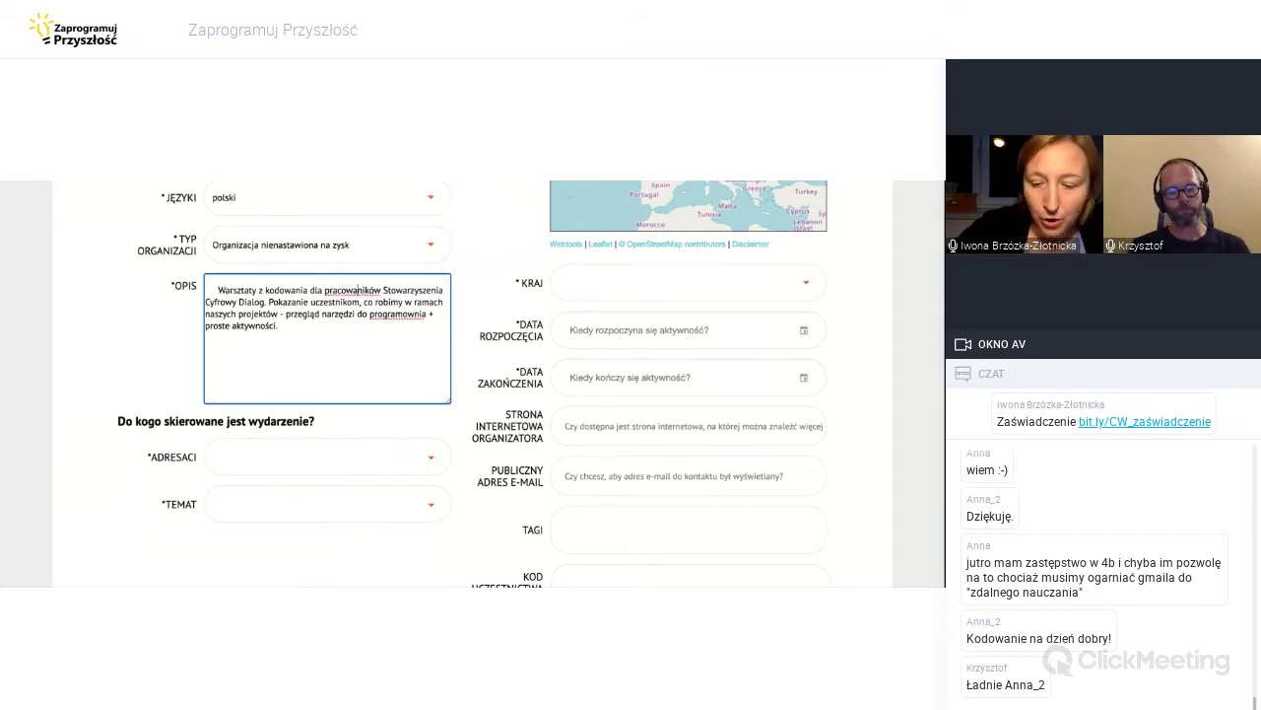
left_click(318, 322)
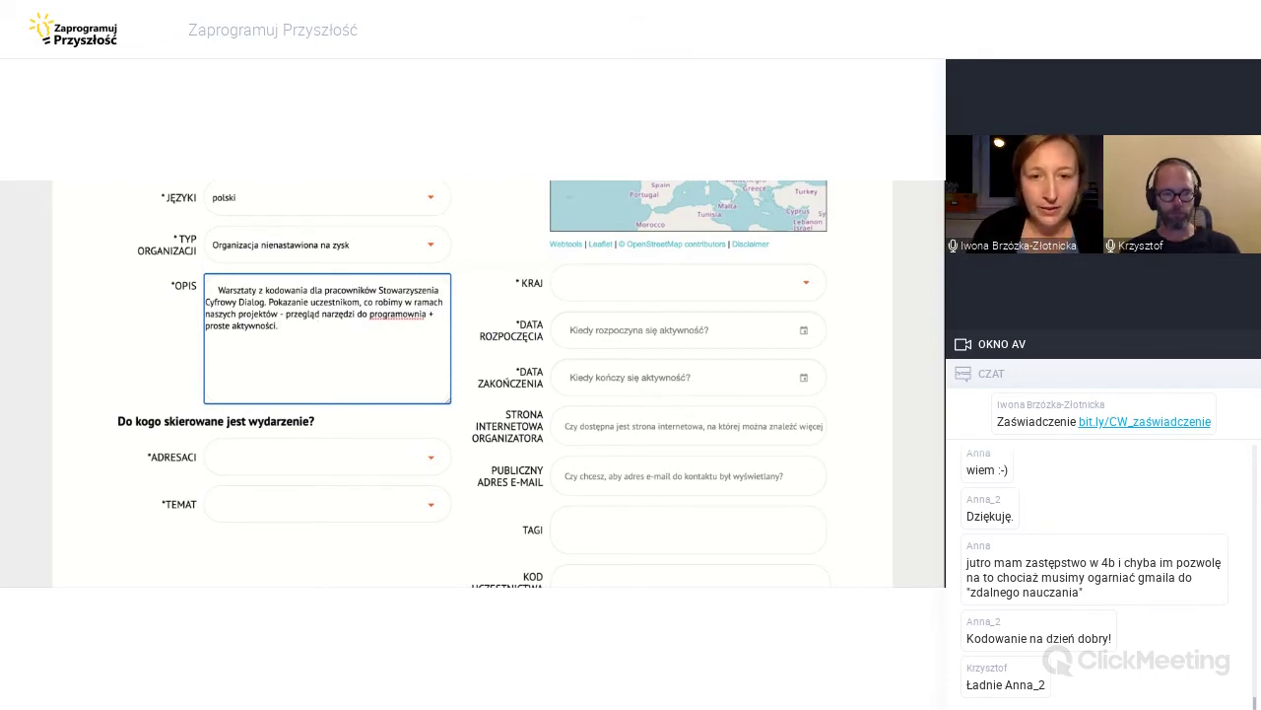
left_click(414, 313)
Add the missing 'a' so the description reads 'narzędzi do programowania'.
type("a")
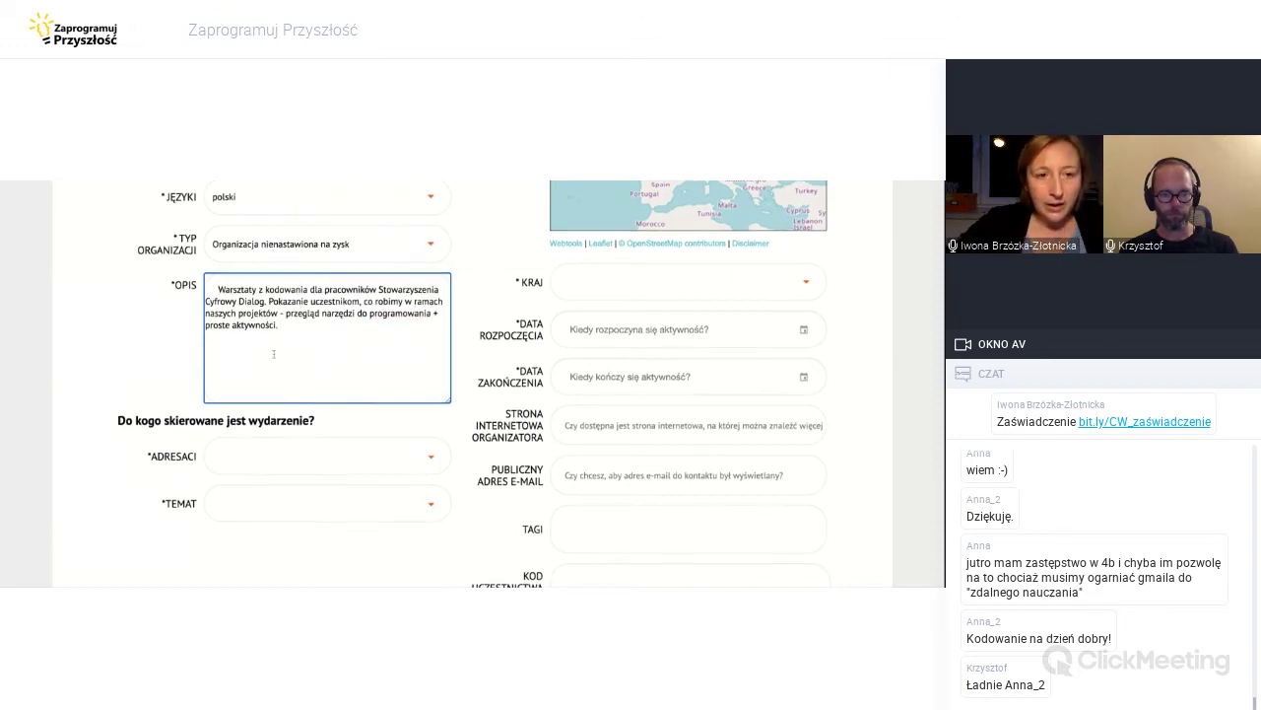
scroll(274, 352, "down", 2)
scroll(322, 348, "up", 1)
Set the audience to 'Osoby dorosłe aktywne zawodowo', removing the 'Inne (patrz opis)' tag.
left_click(317, 430)
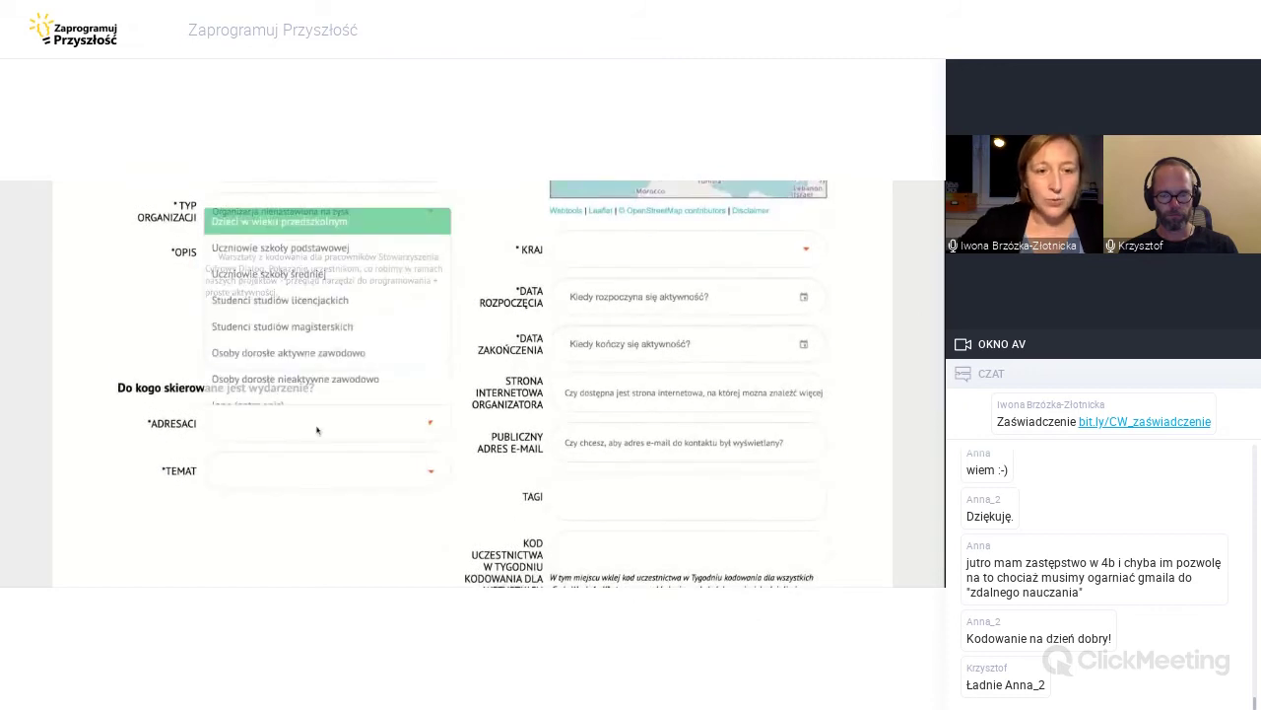
scroll(316, 430, "down", 1)
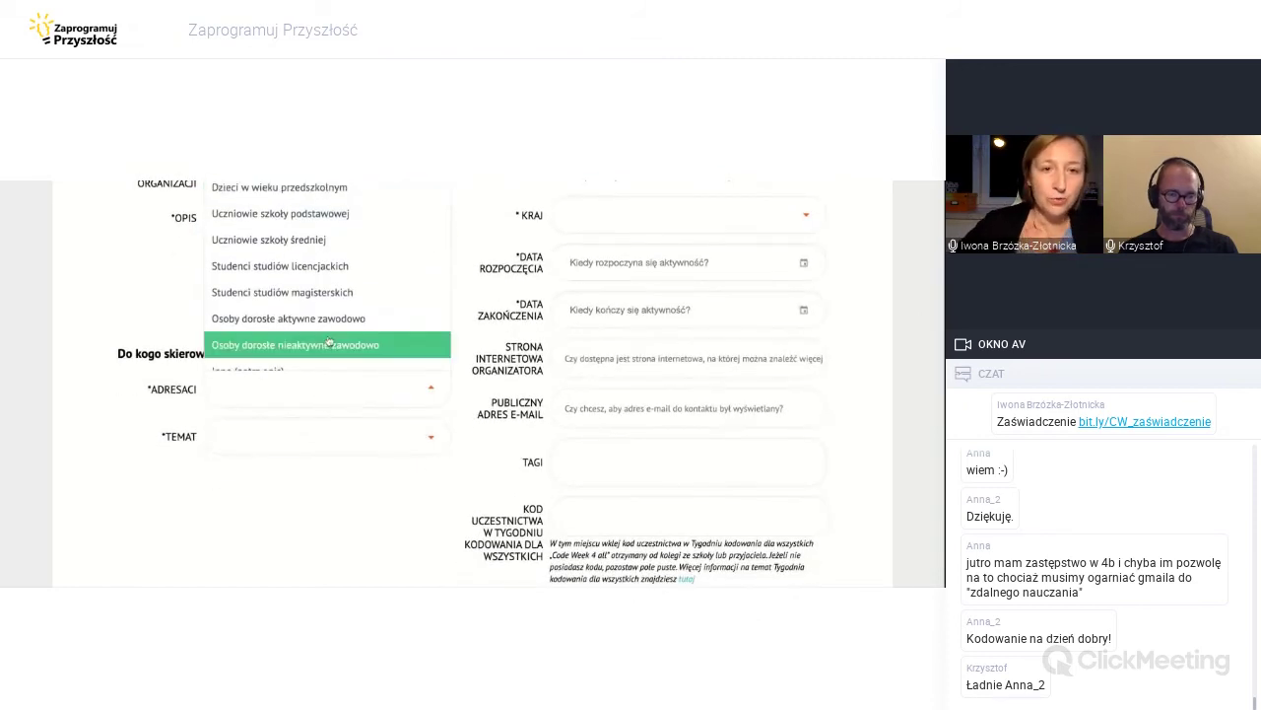
scroll(330, 342, "up", 1)
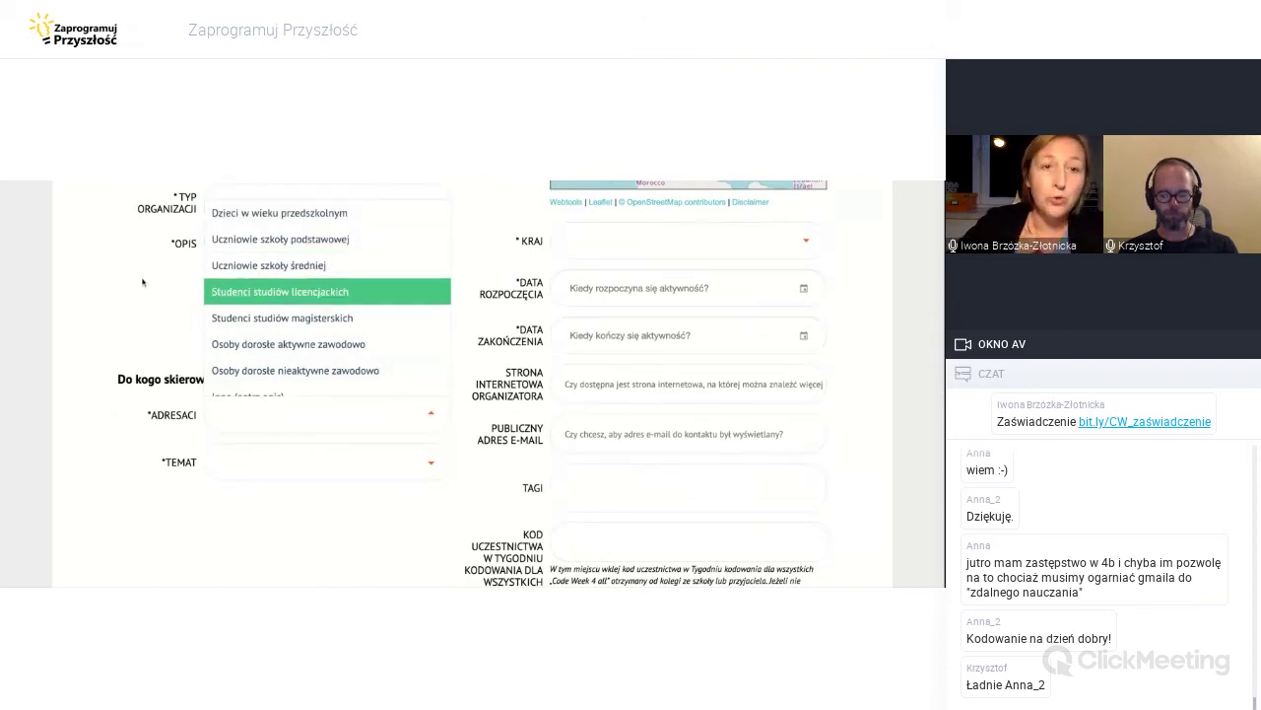
left_click(218, 273)
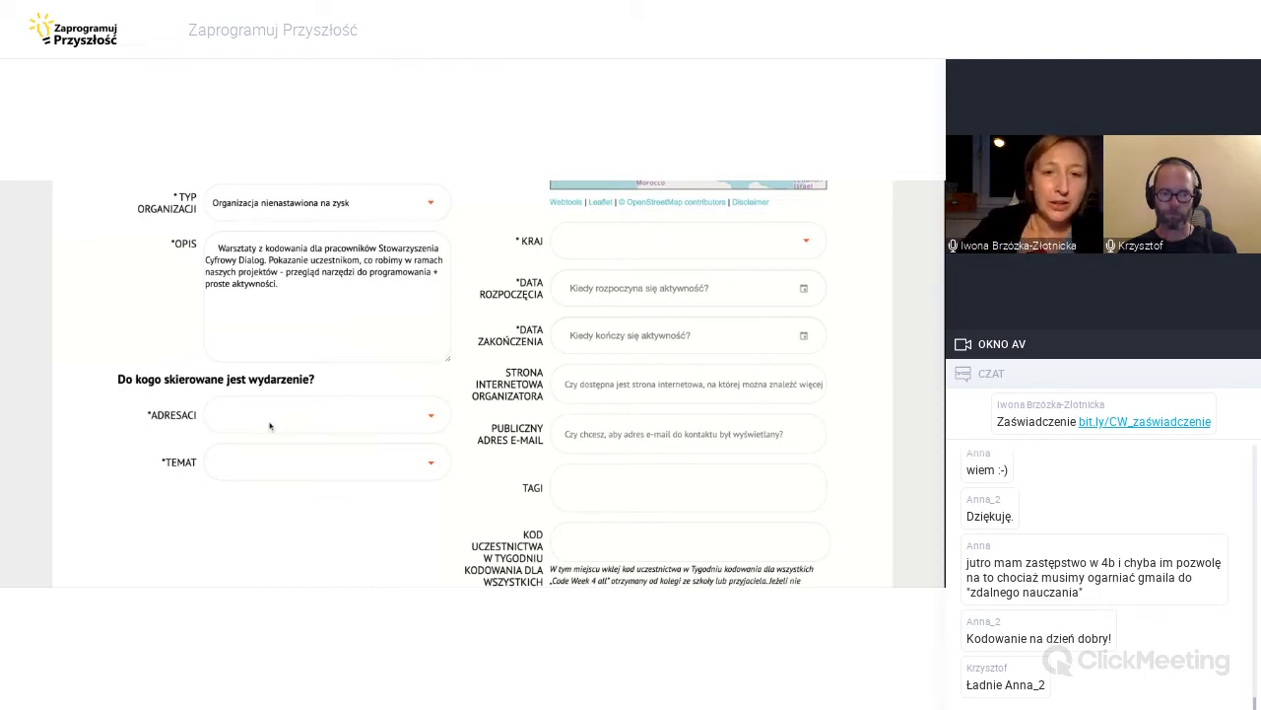
left_click(410, 418)
scroll(356, 297, "up", 1)
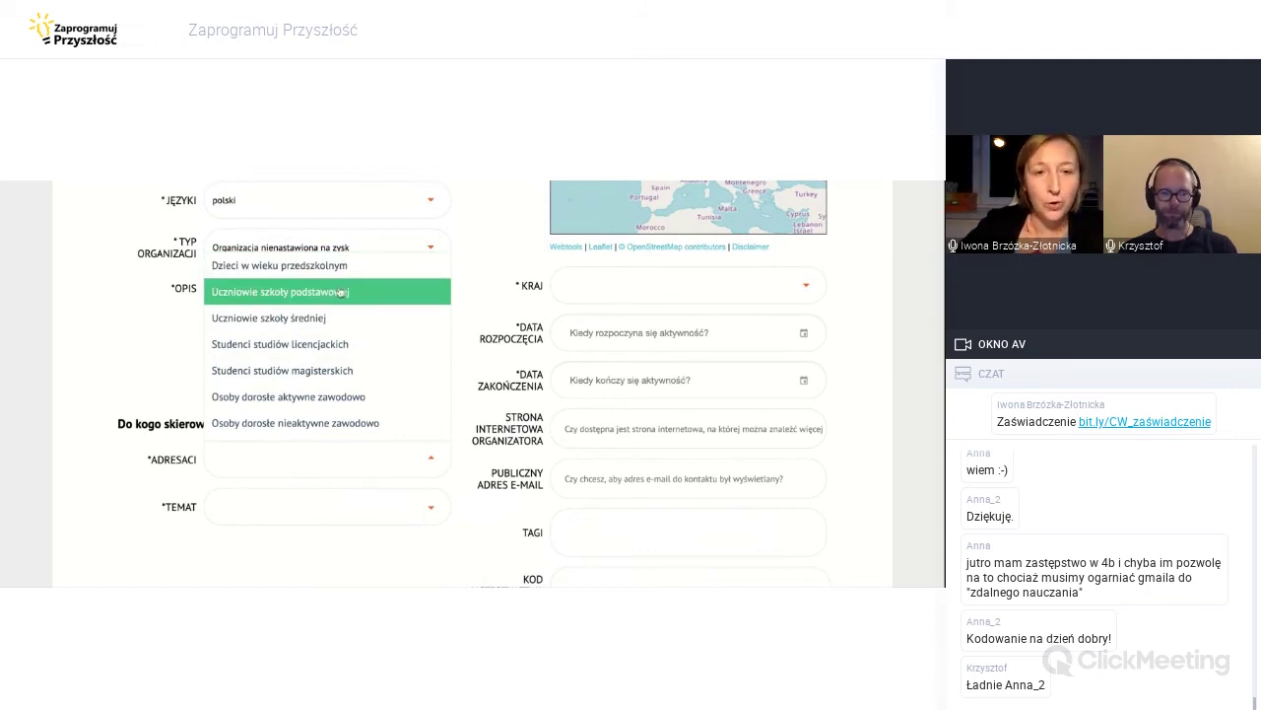
scroll(343, 304, "down", 1)
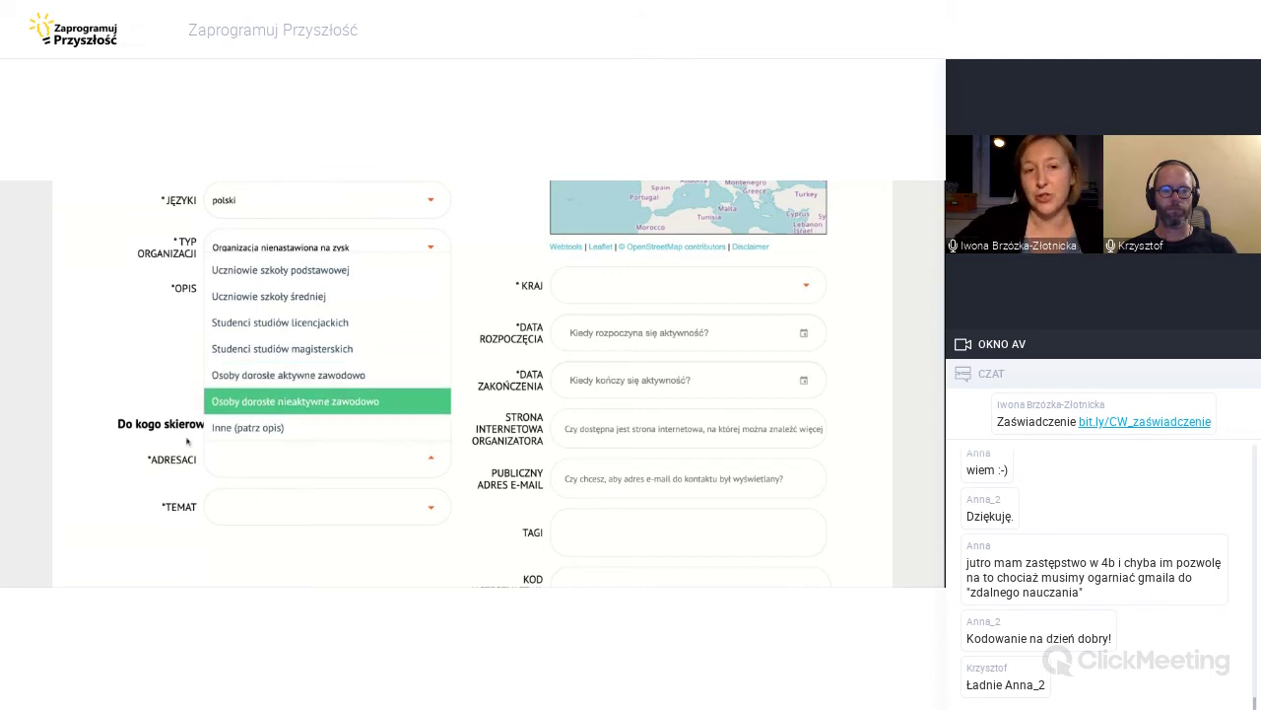
left_click(268, 430)
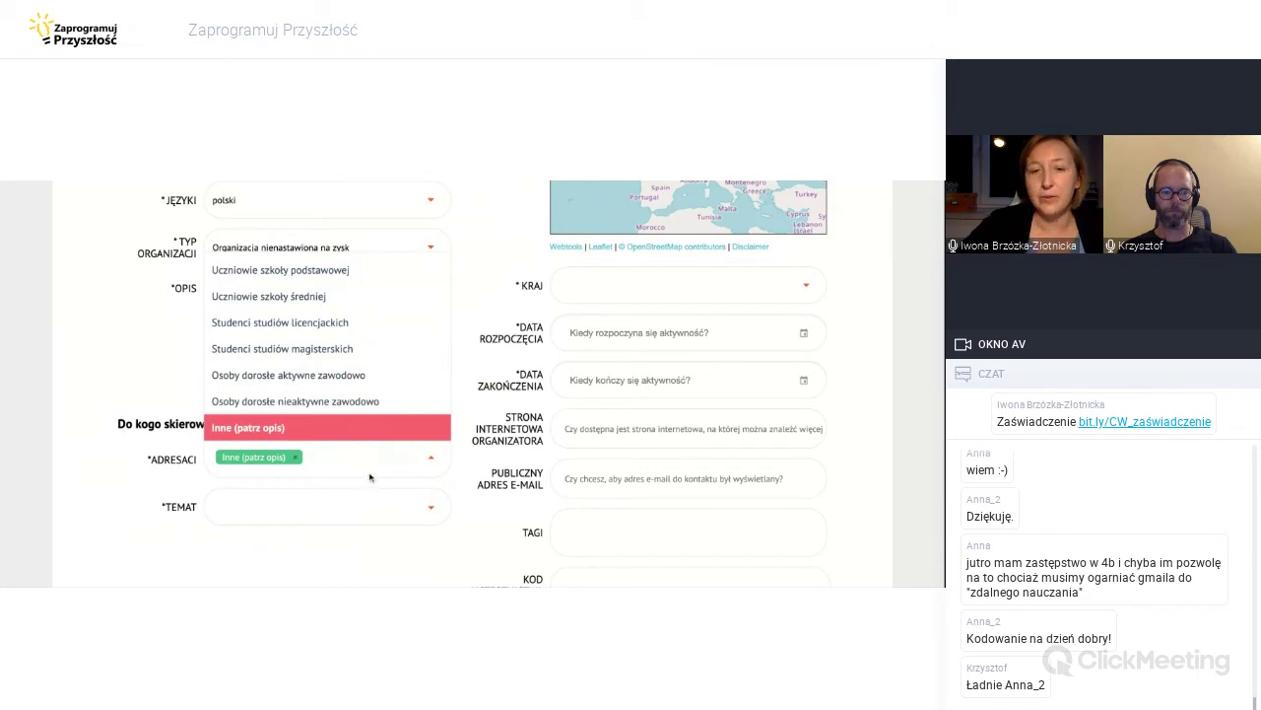
left_click(296, 457)
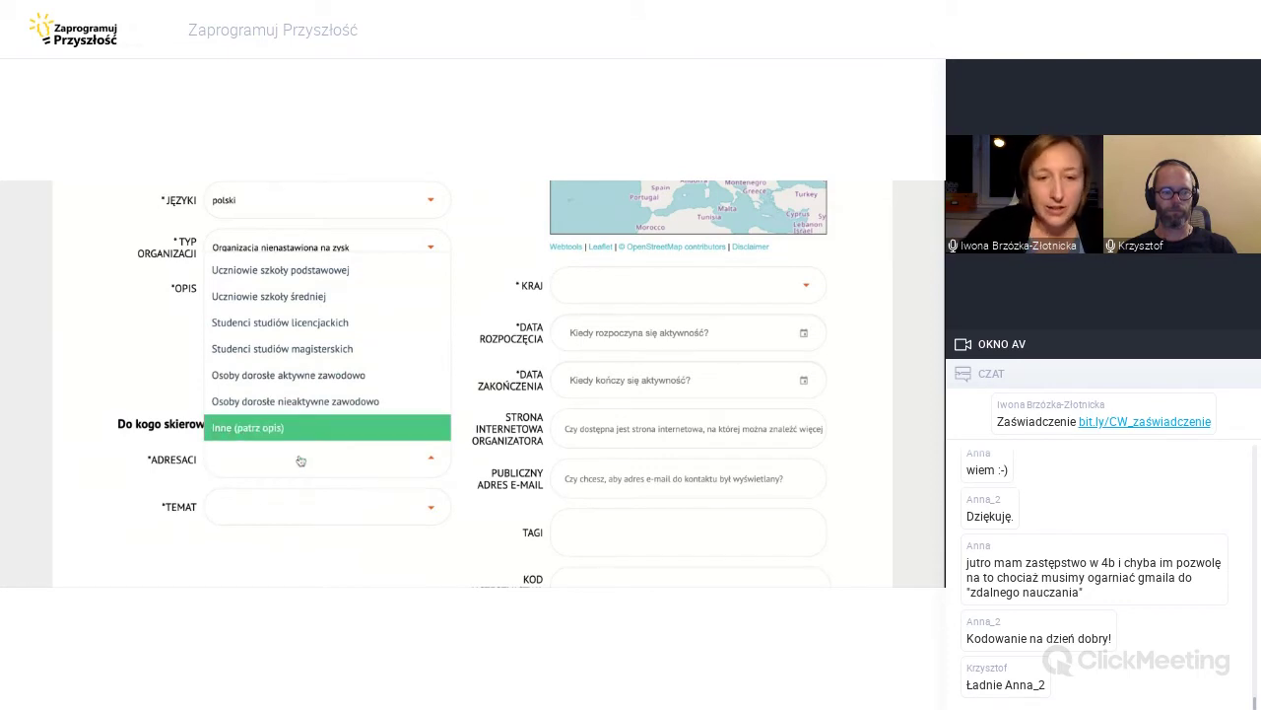
left_click(301, 378)
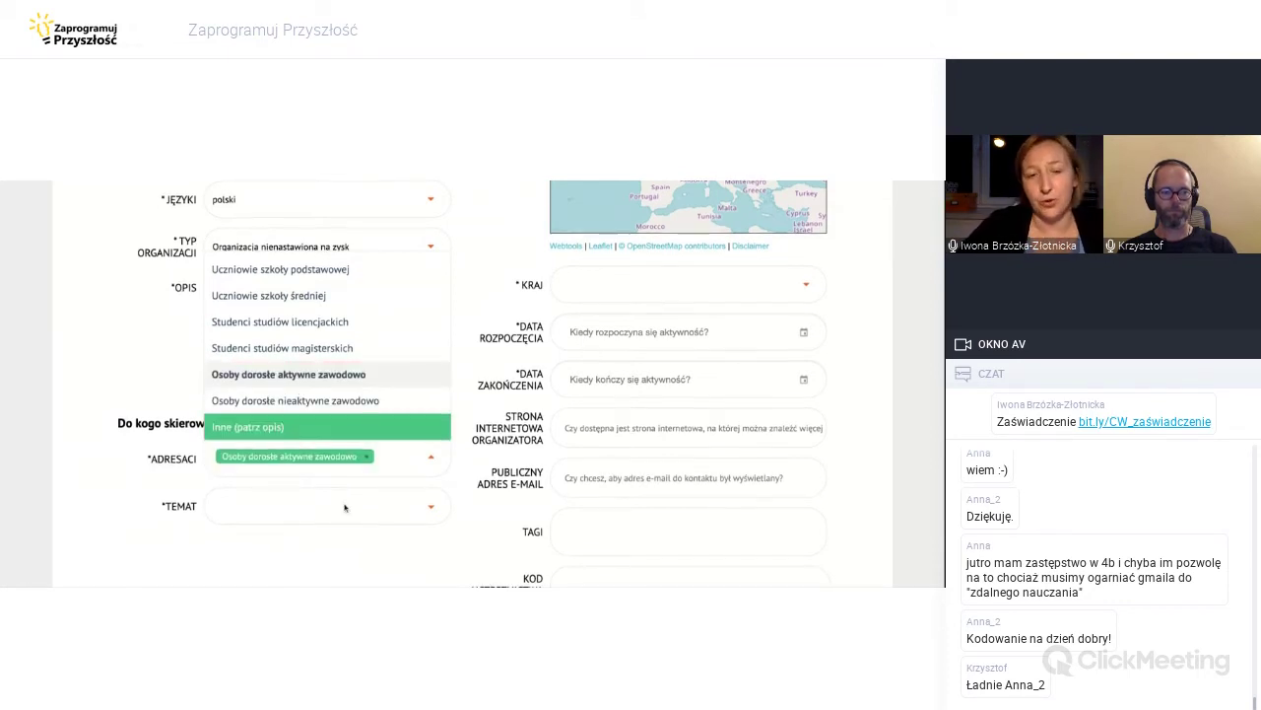
scroll(345, 507, "down", 1)
scroll(345, 507, "down", 2)
Look through the event topic options and close the list without choosing one.
left_click(296, 441)
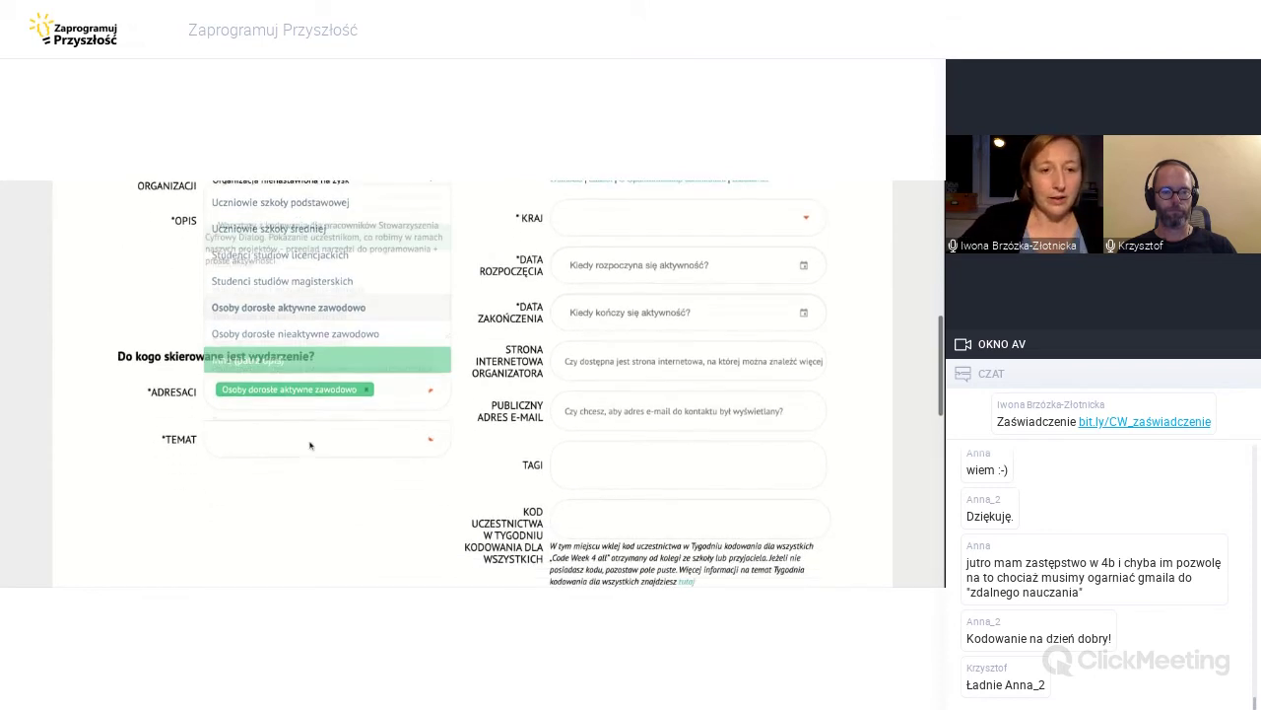
scroll(286, 439, "up", 2)
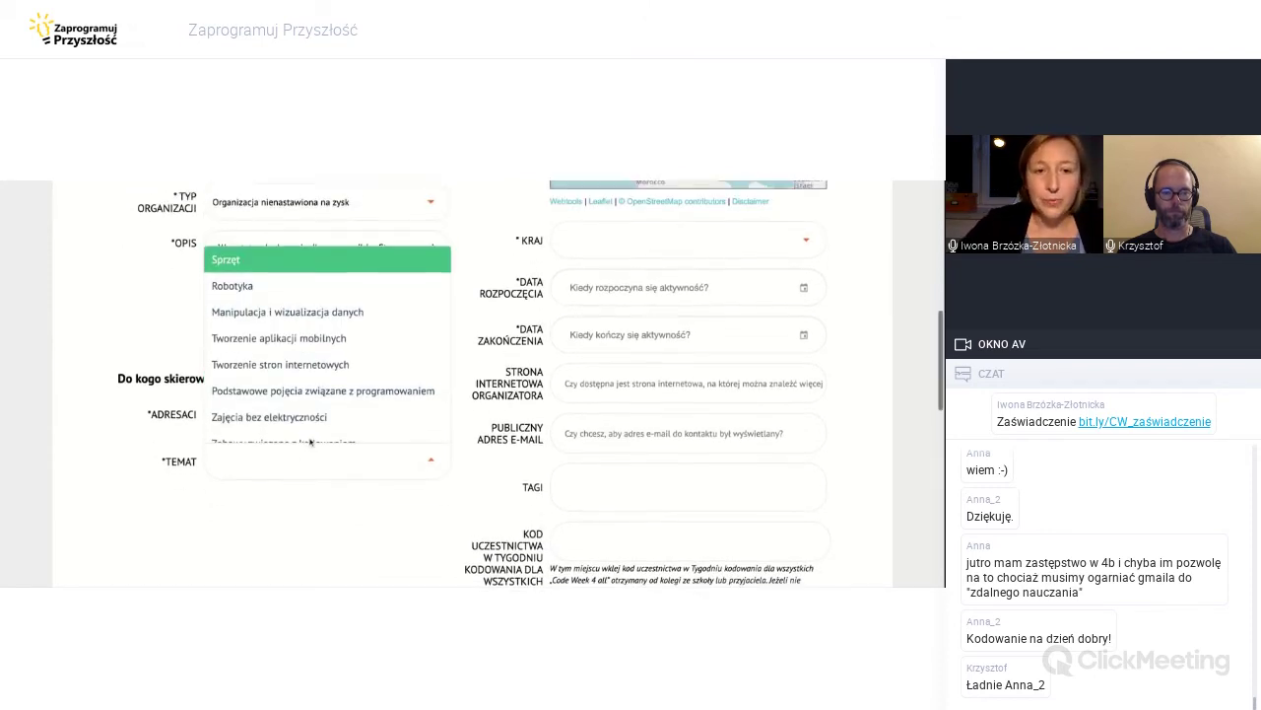
scroll(322, 387, "up", 1)
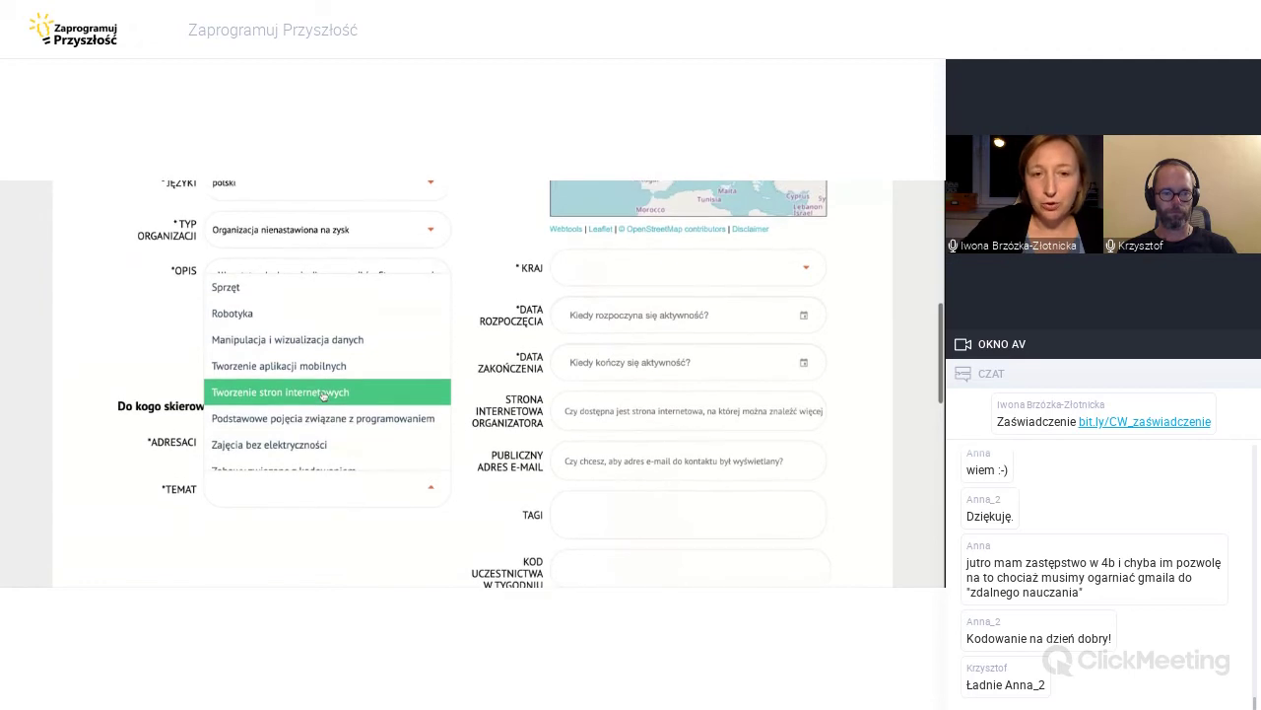
scroll(324, 395, "down", 6)
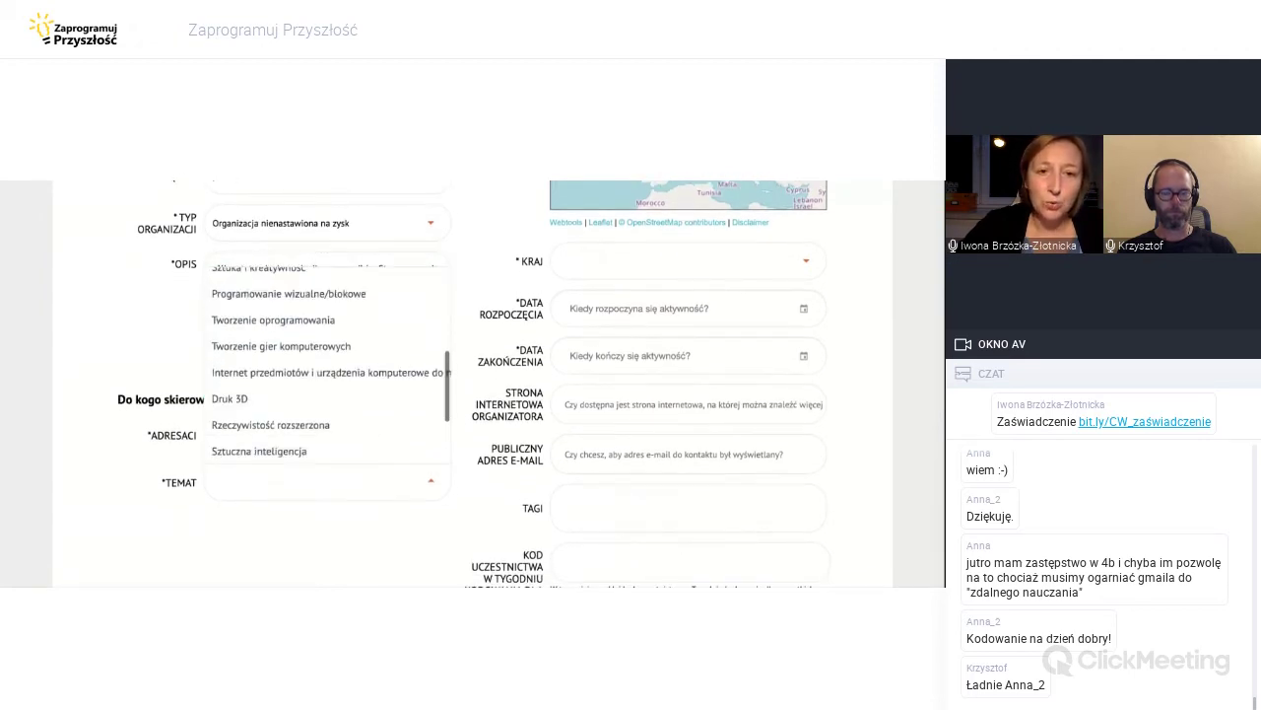
scroll(329, 474, "down", 3)
scroll(329, 474, "up", 6)
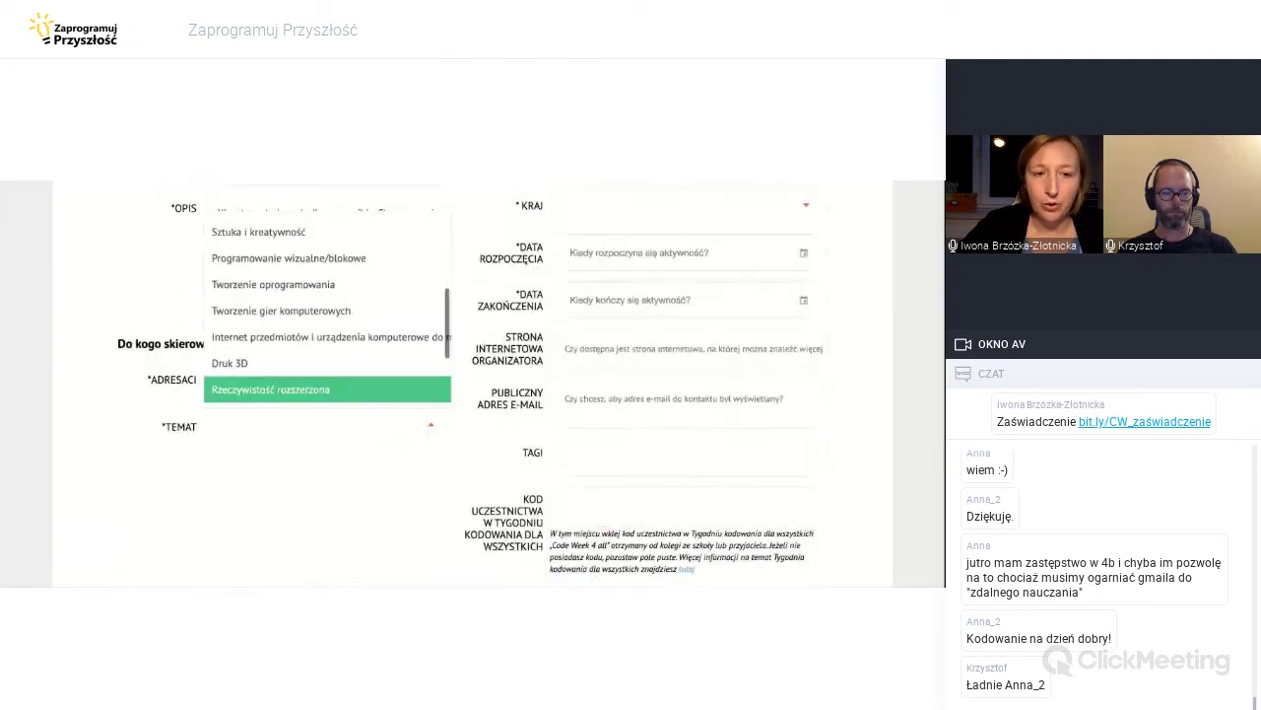
scroll(329, 474, "up", 5)
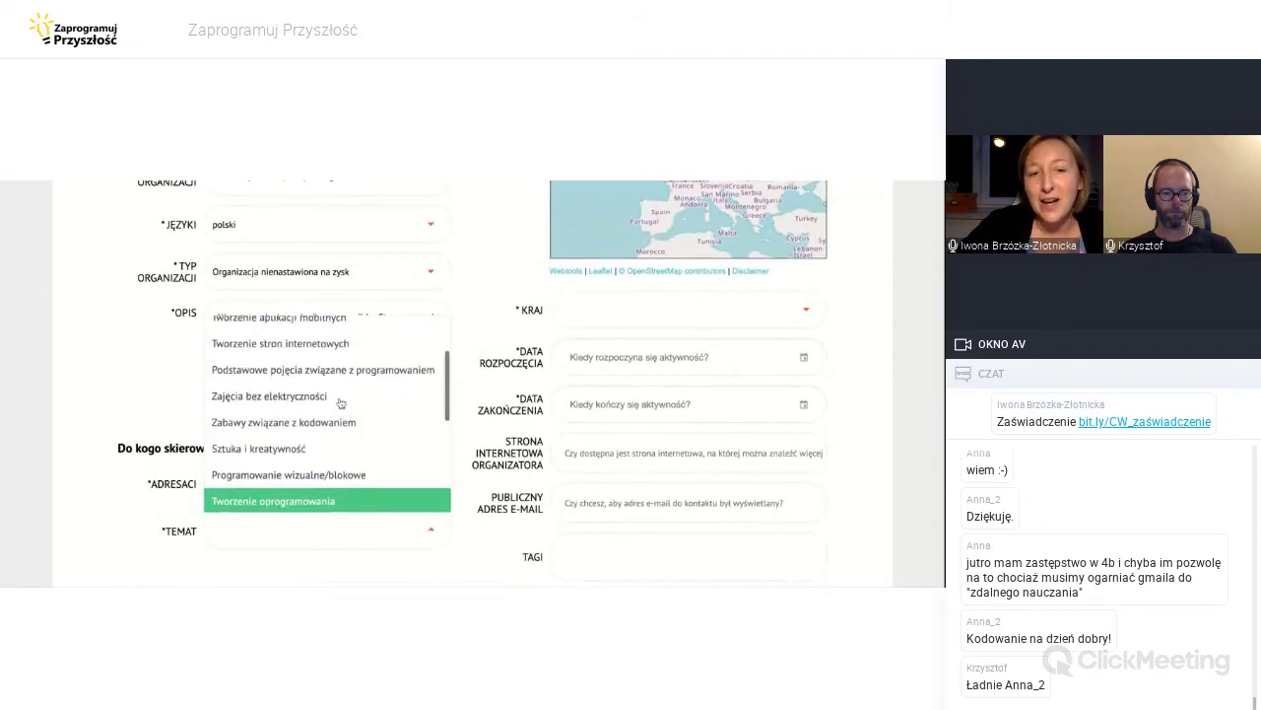
scroll(341, 402, "up", 1)
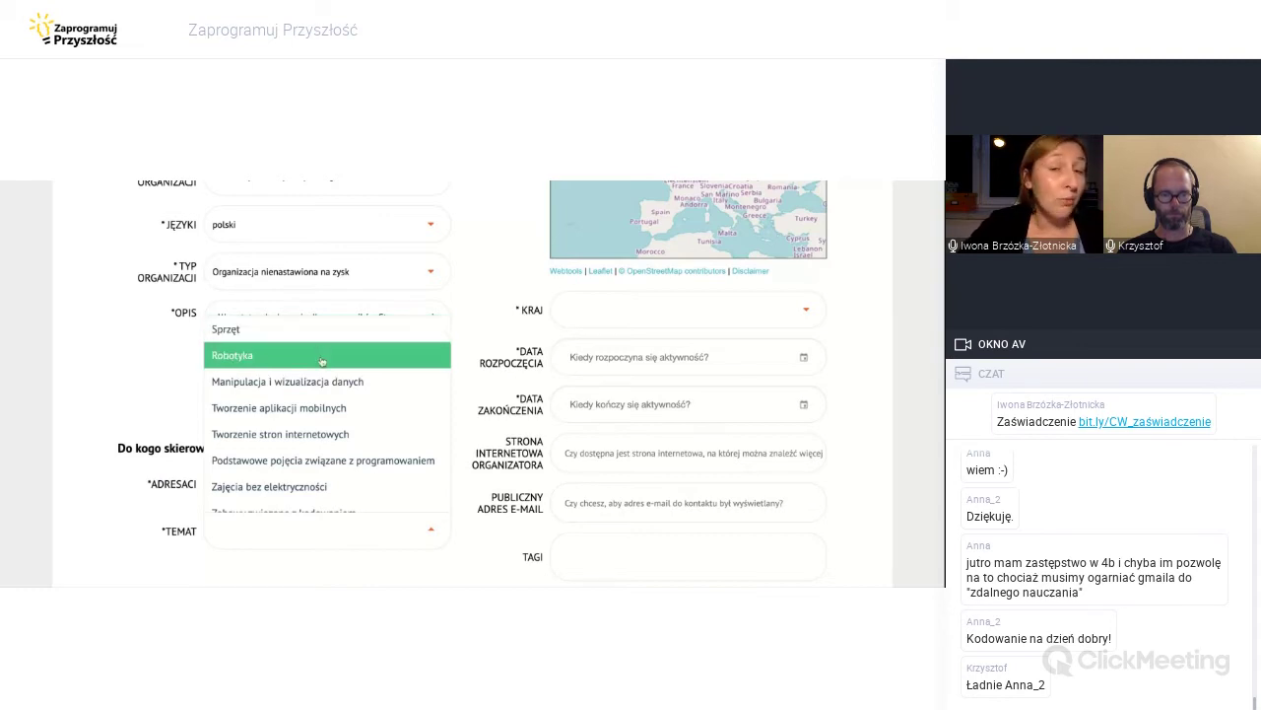
scroll(321, 361, "down", 1)
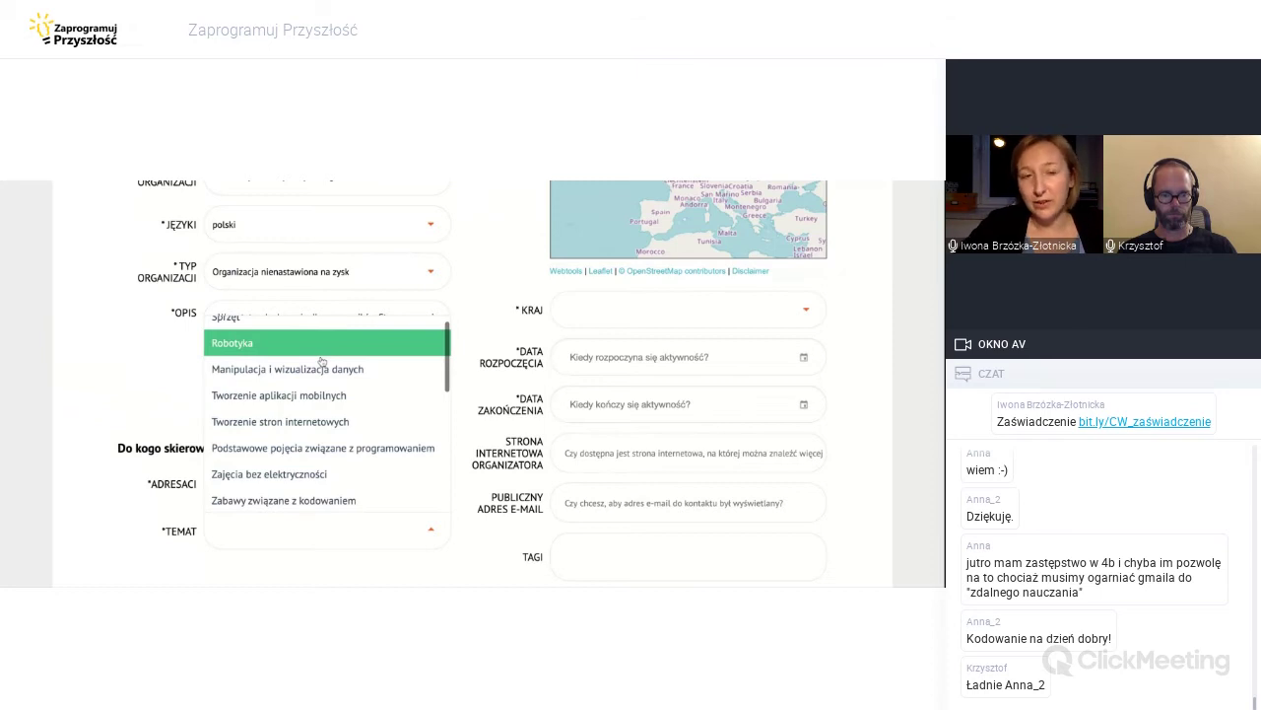
scroll(322, 362, "down", 1)
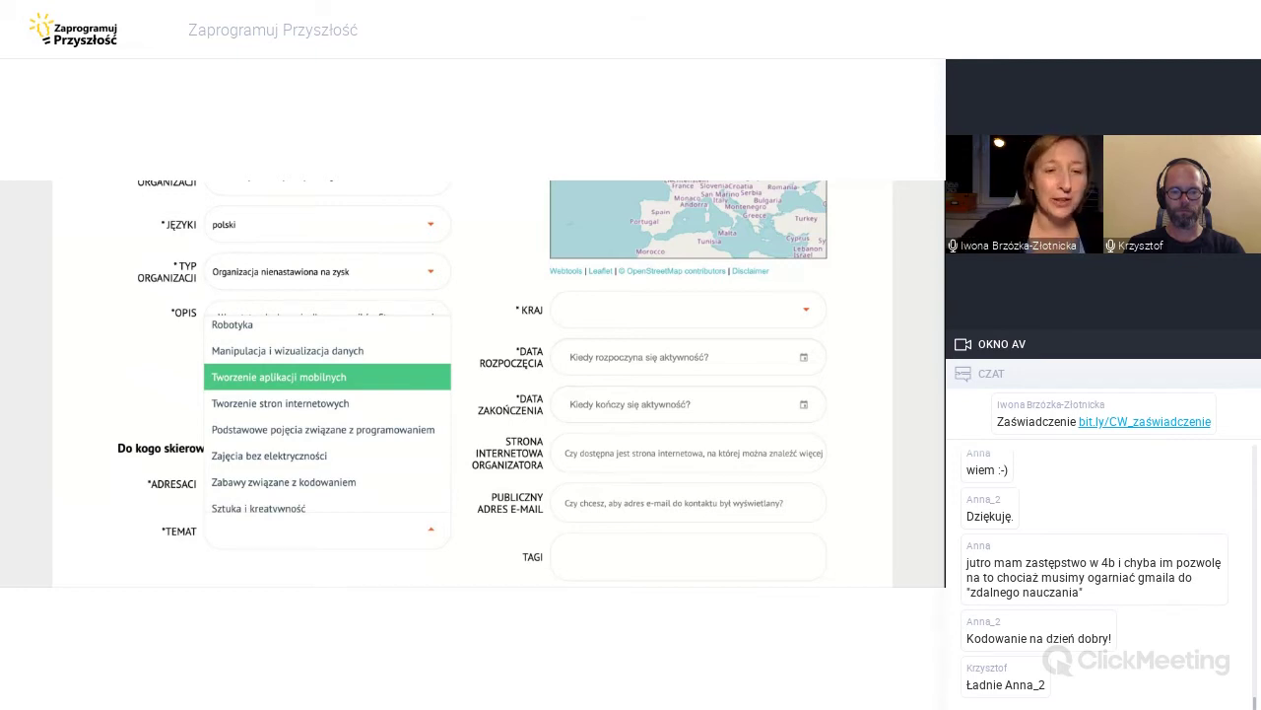
scroll(327, 414, "down", 1)
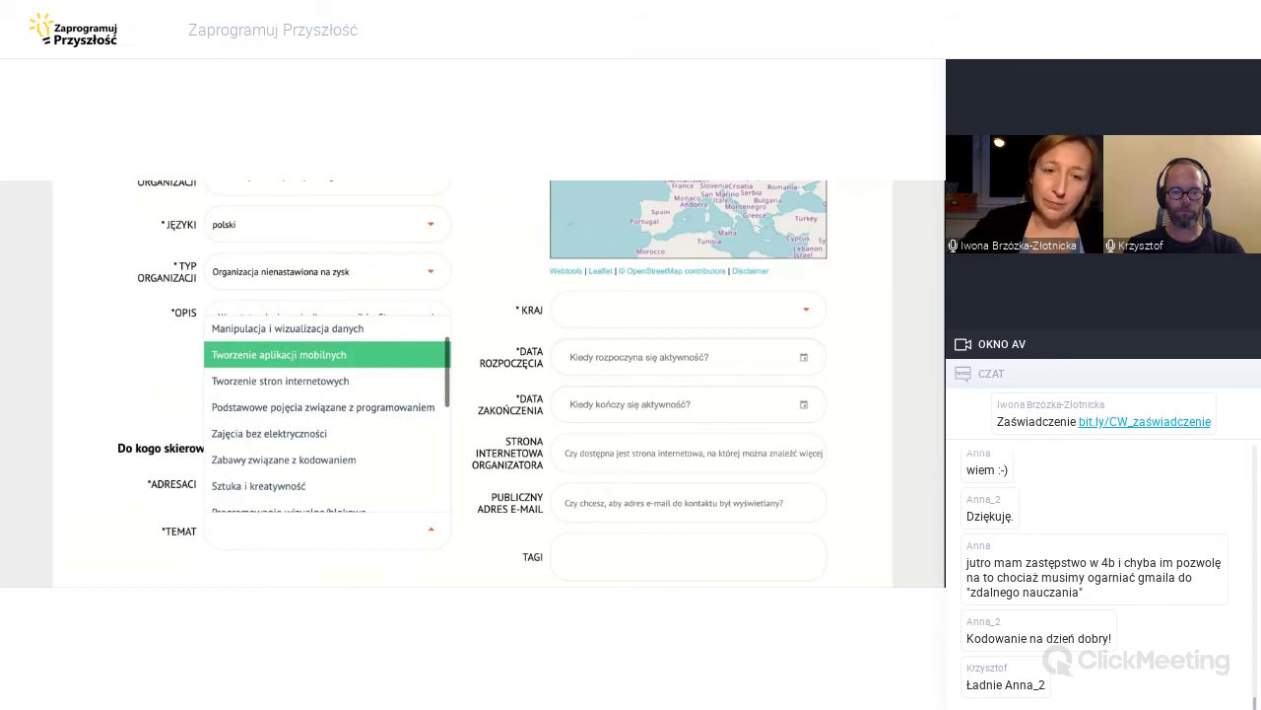
scroll(327, 414, "down", 2)
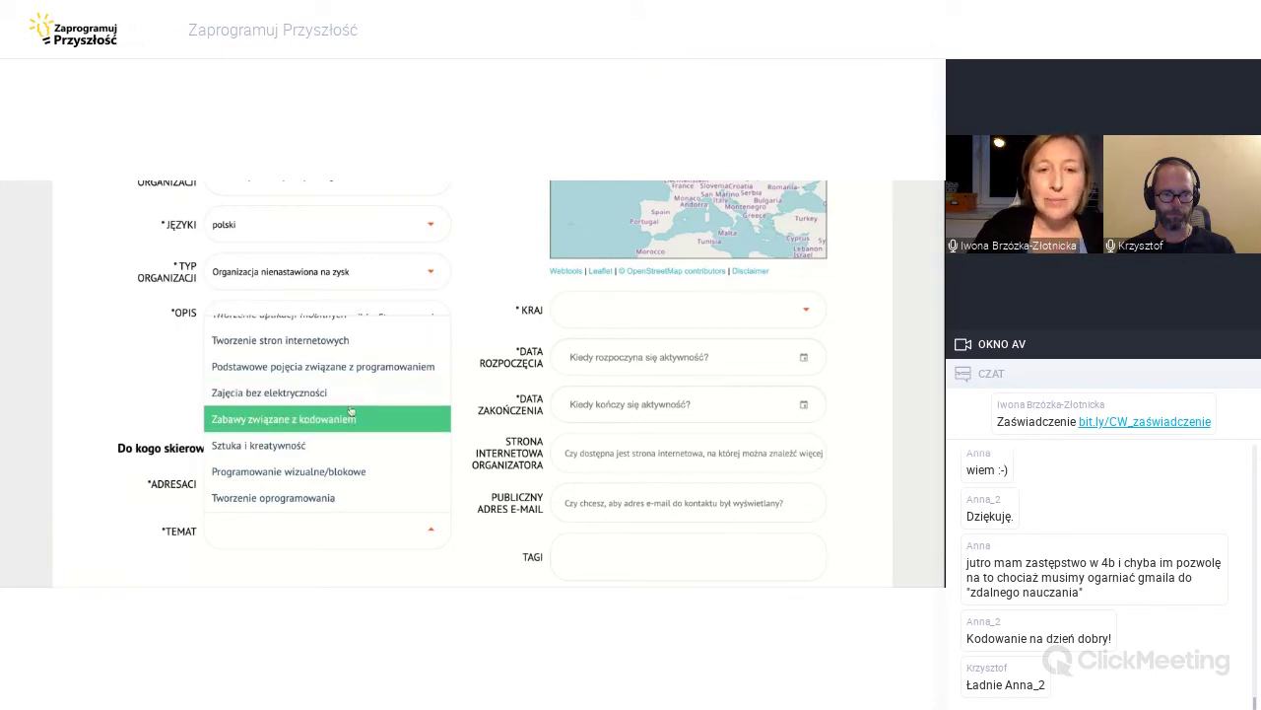
scroll(358, 424, "down", 2)
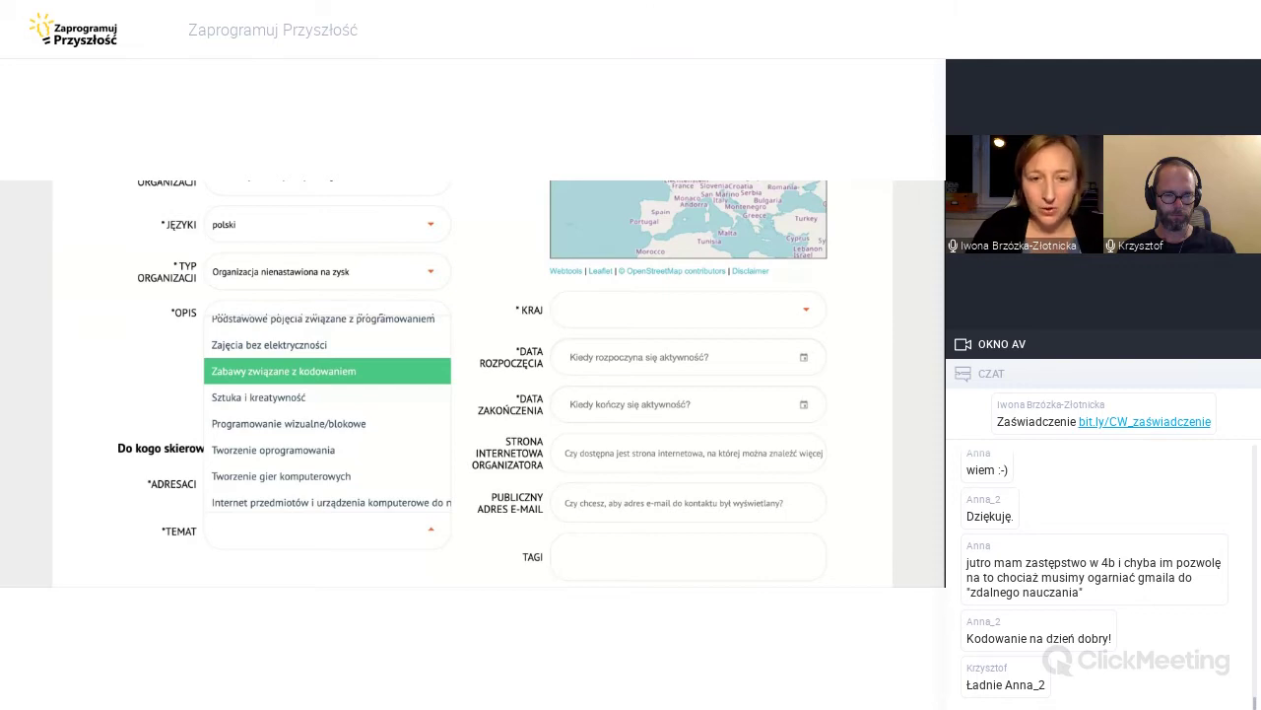
scroll(349, 388, "down", 1)
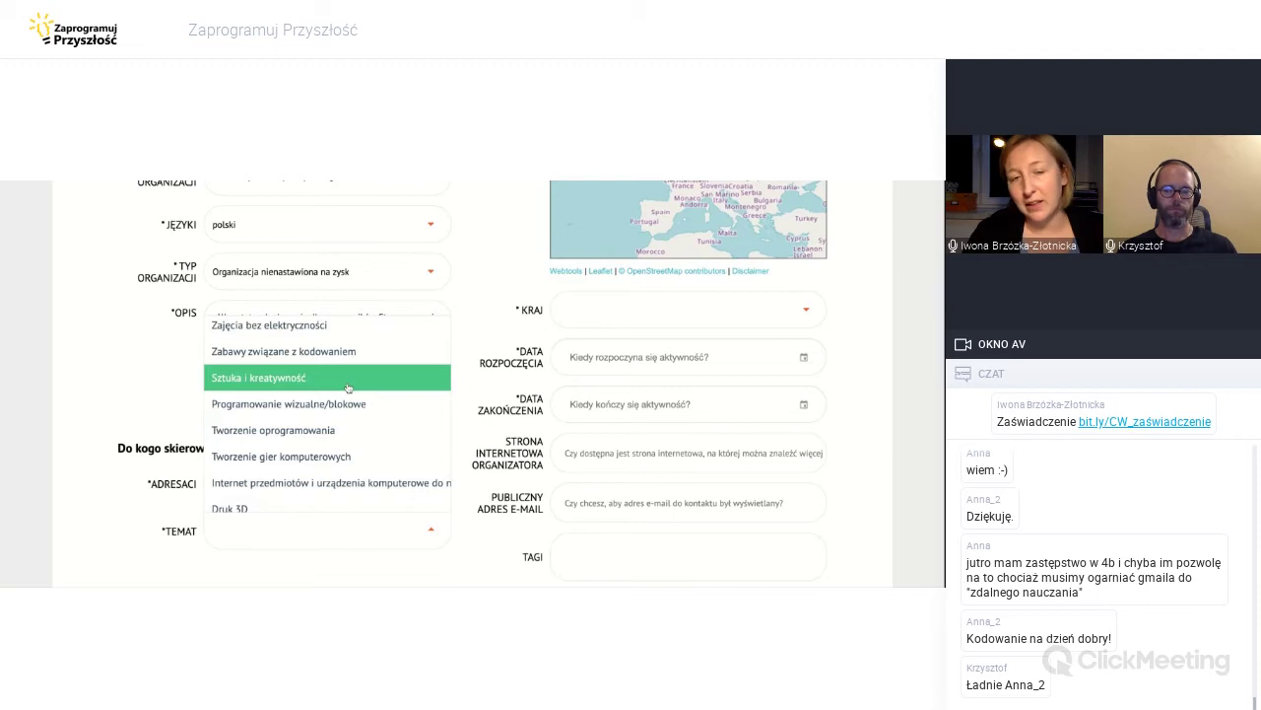
scroll(338, 382, "down", 1)
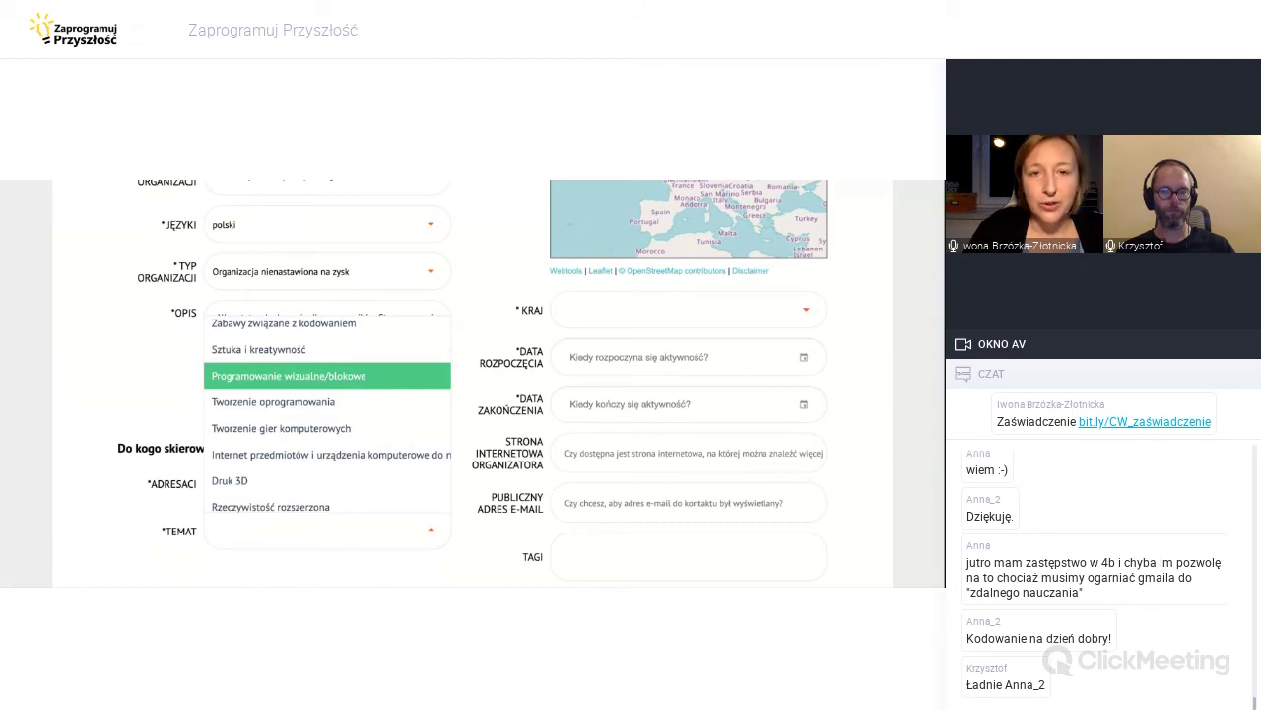
scroll(327, 414, "down", 2)
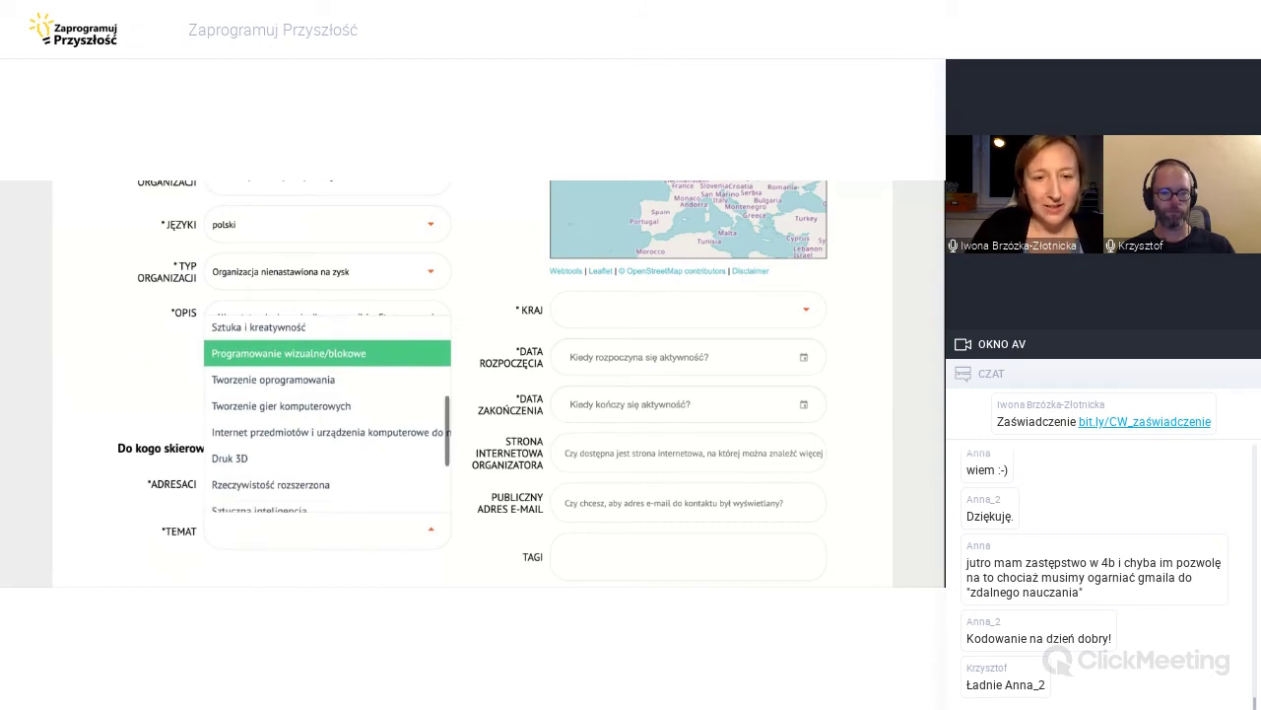
scroll(338, 364, "down", 1)
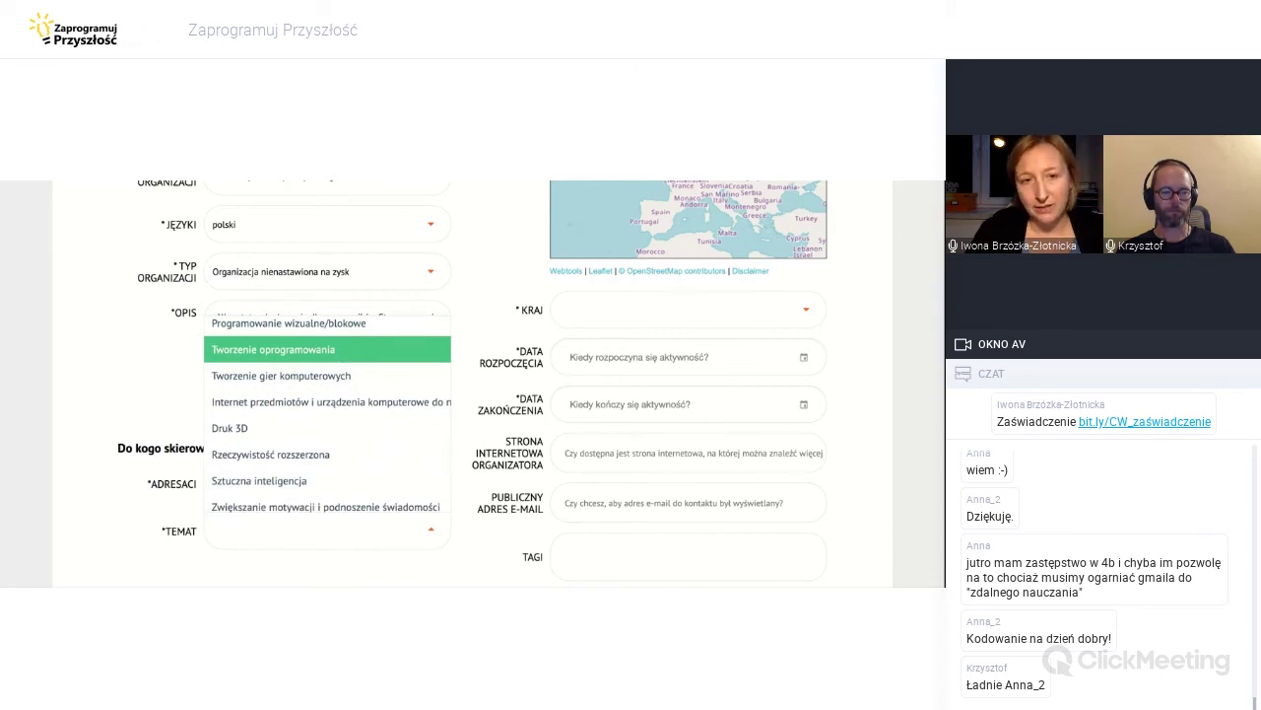
scroll(352, 380, "down", 1)
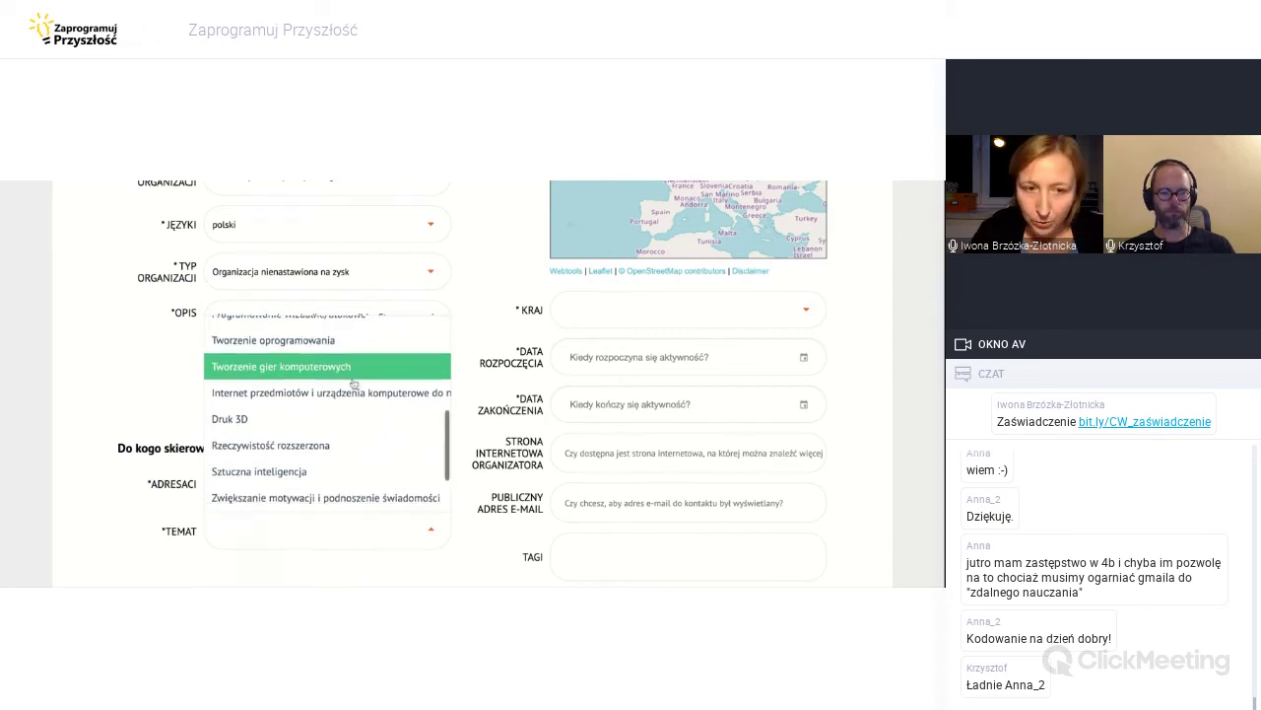
scroll(327, 413, "right", 3)
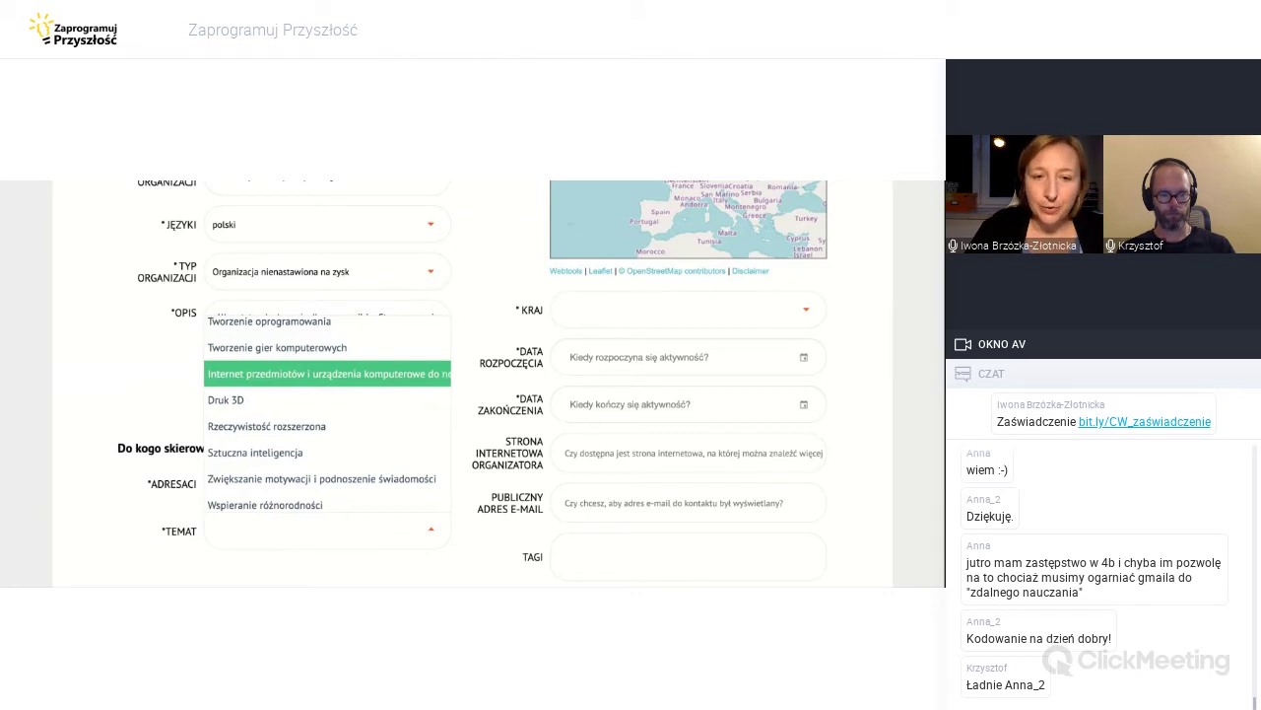
scroll(313, 379, "left", 2)
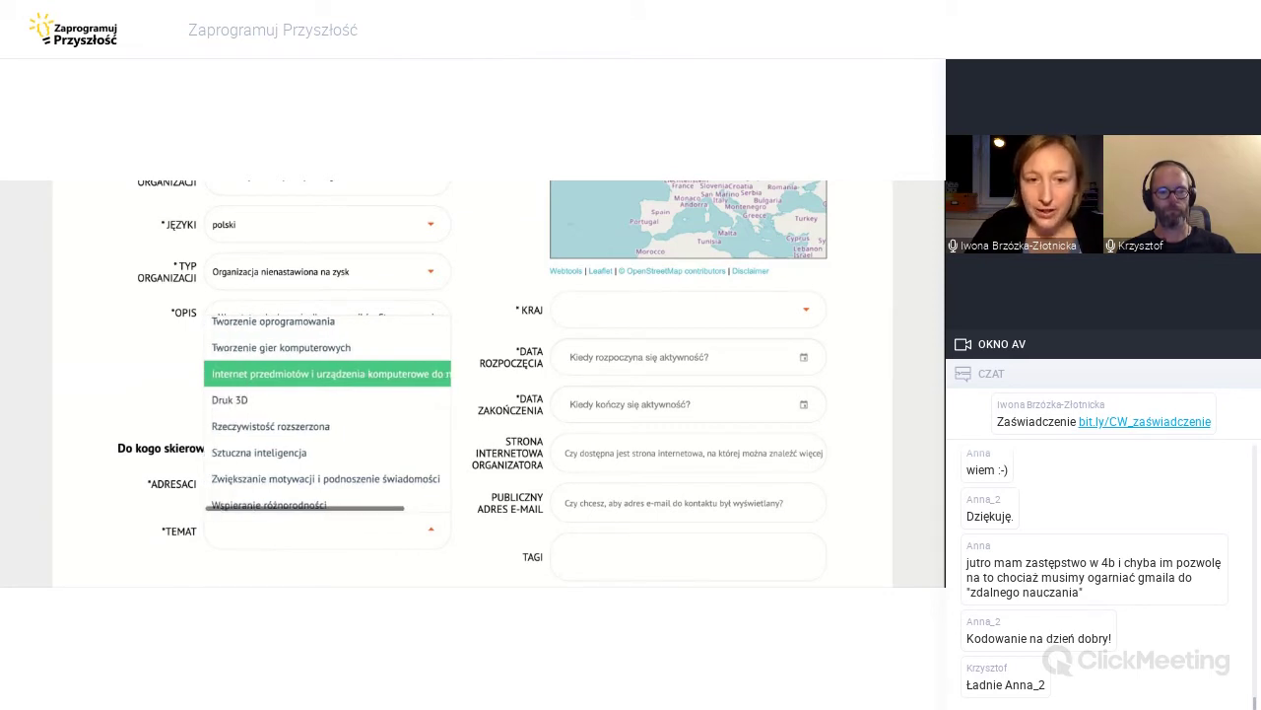
scroll(313, 378, "down", 1)
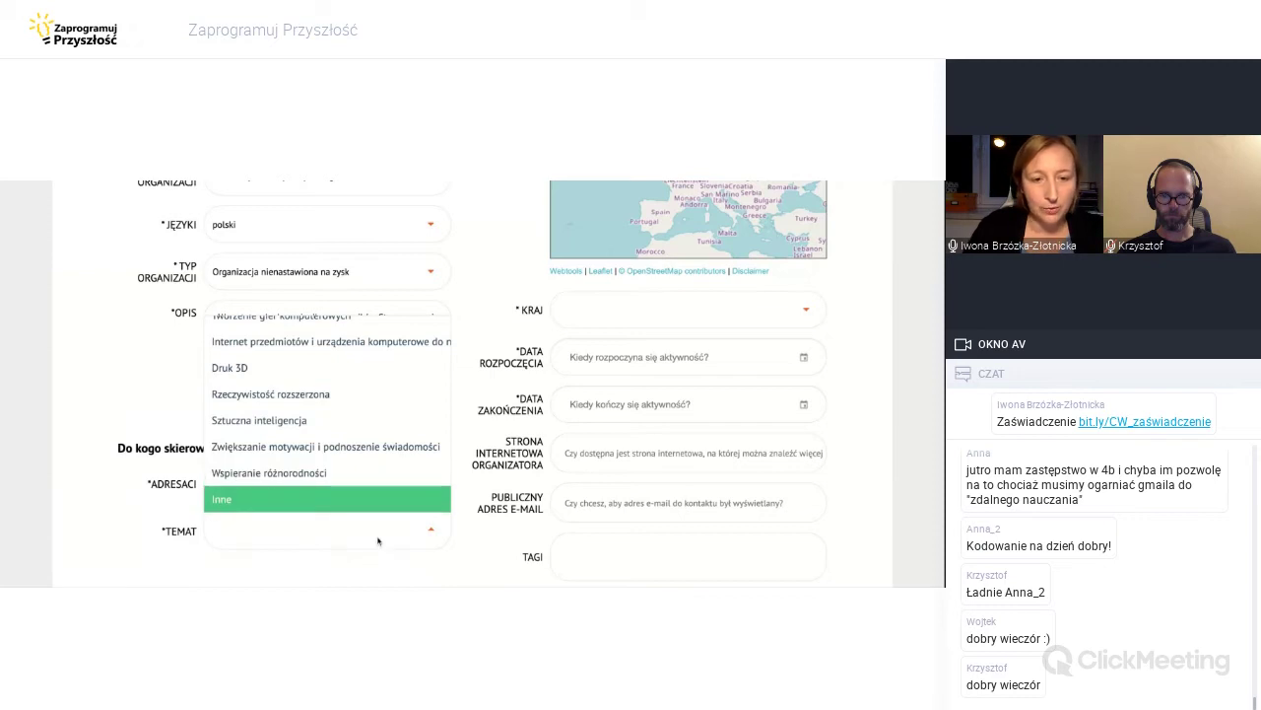
scroll(362, 456, "up", 5)
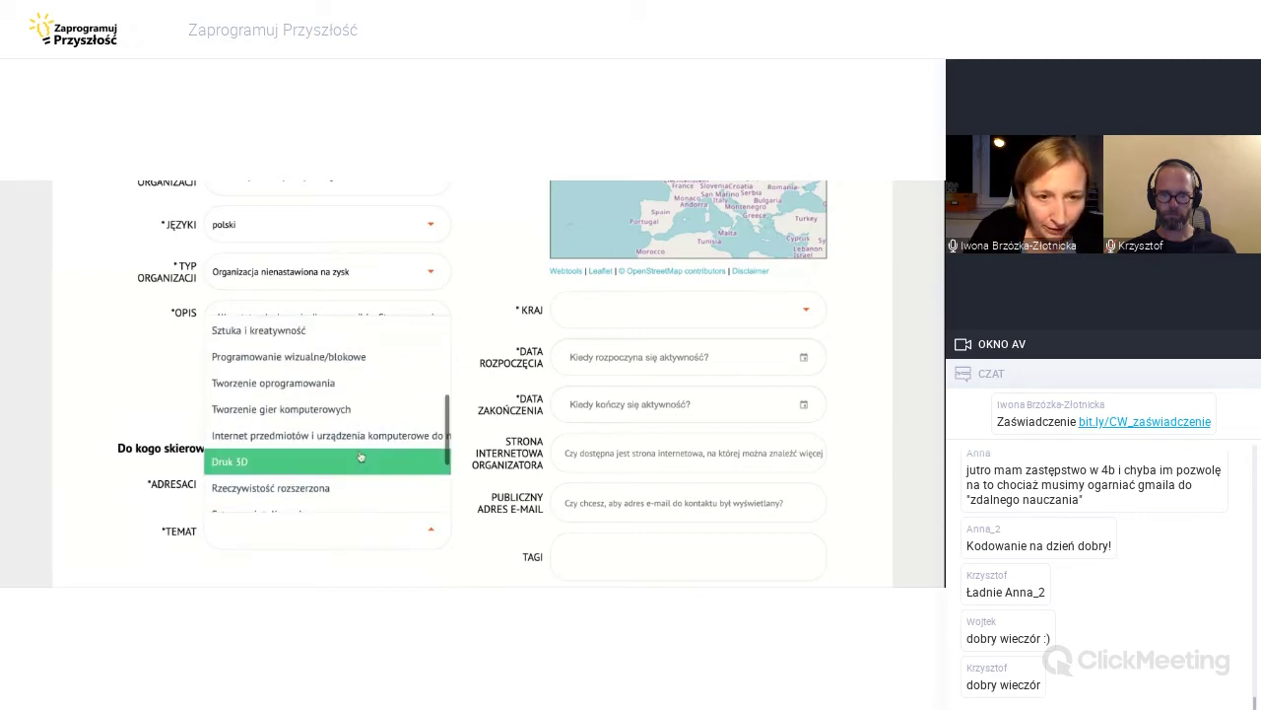
scroll(362, 480, "up", 3)
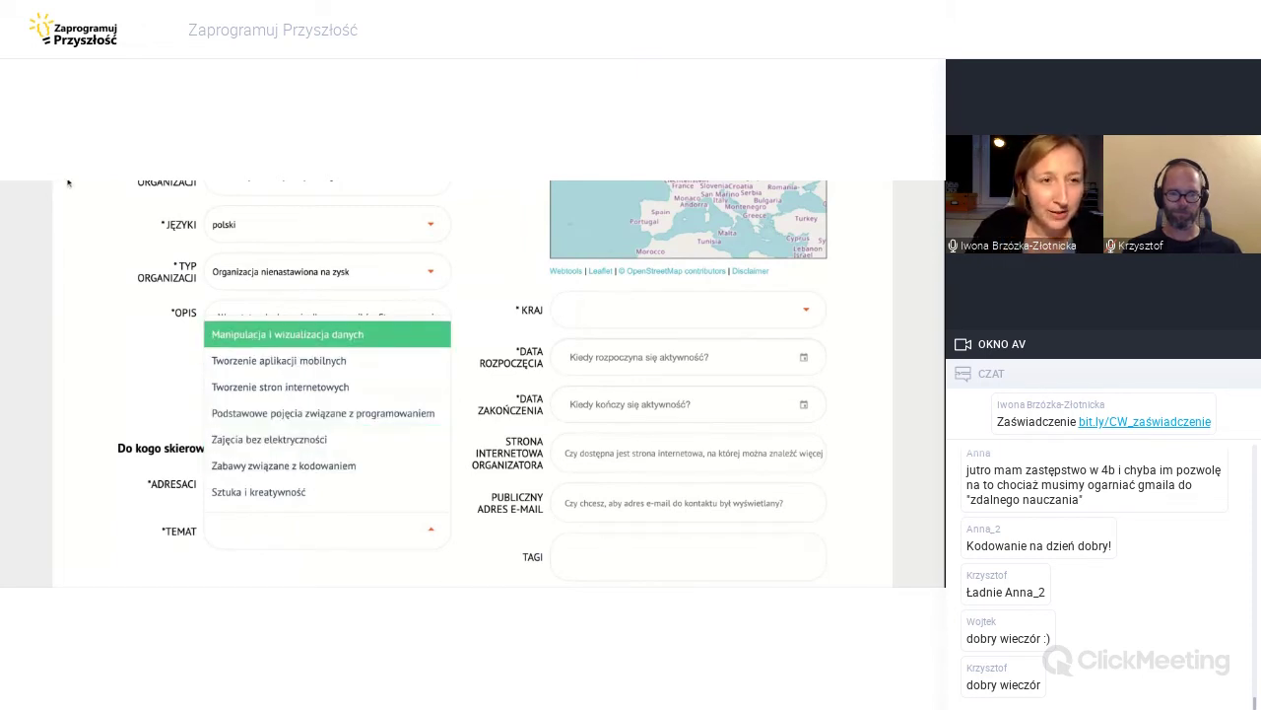
key("Escape")
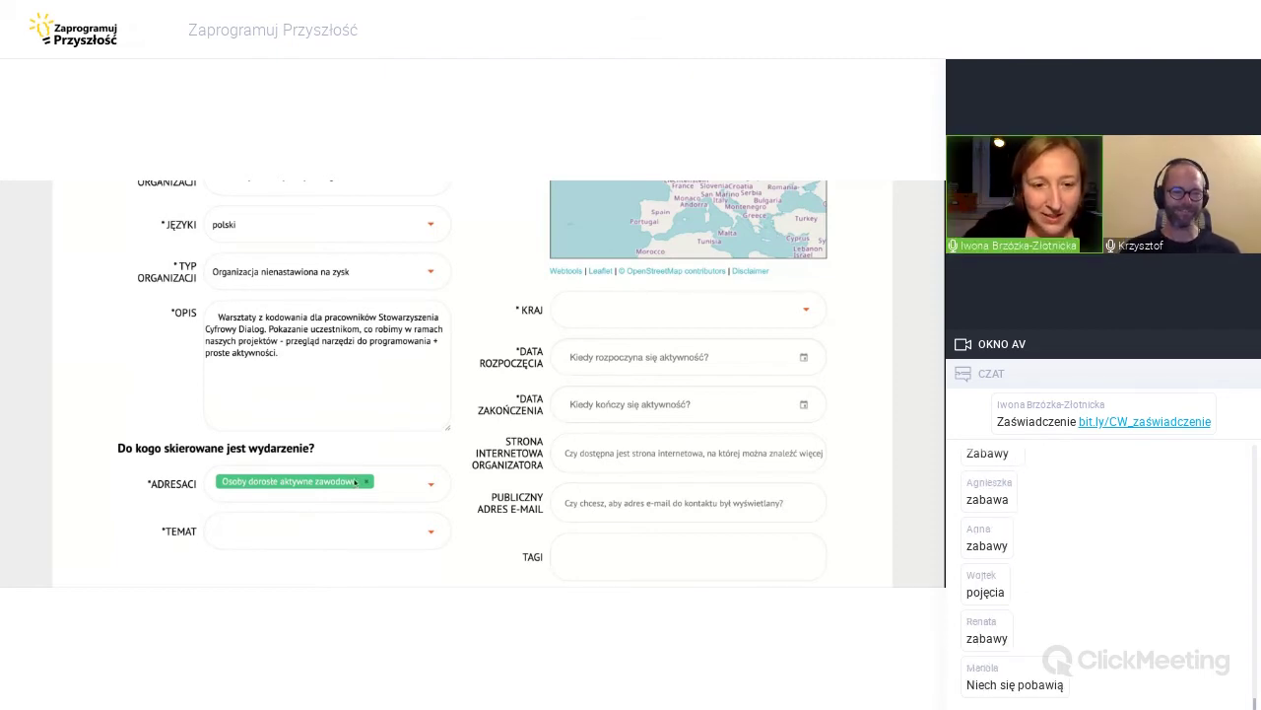
Set the topic to 'Podstawowe pojęcia związane z programowaniem' and start the address with 'PL Kaz'.
scroll(394, 509, "down", 1)
left_click(394, 509)
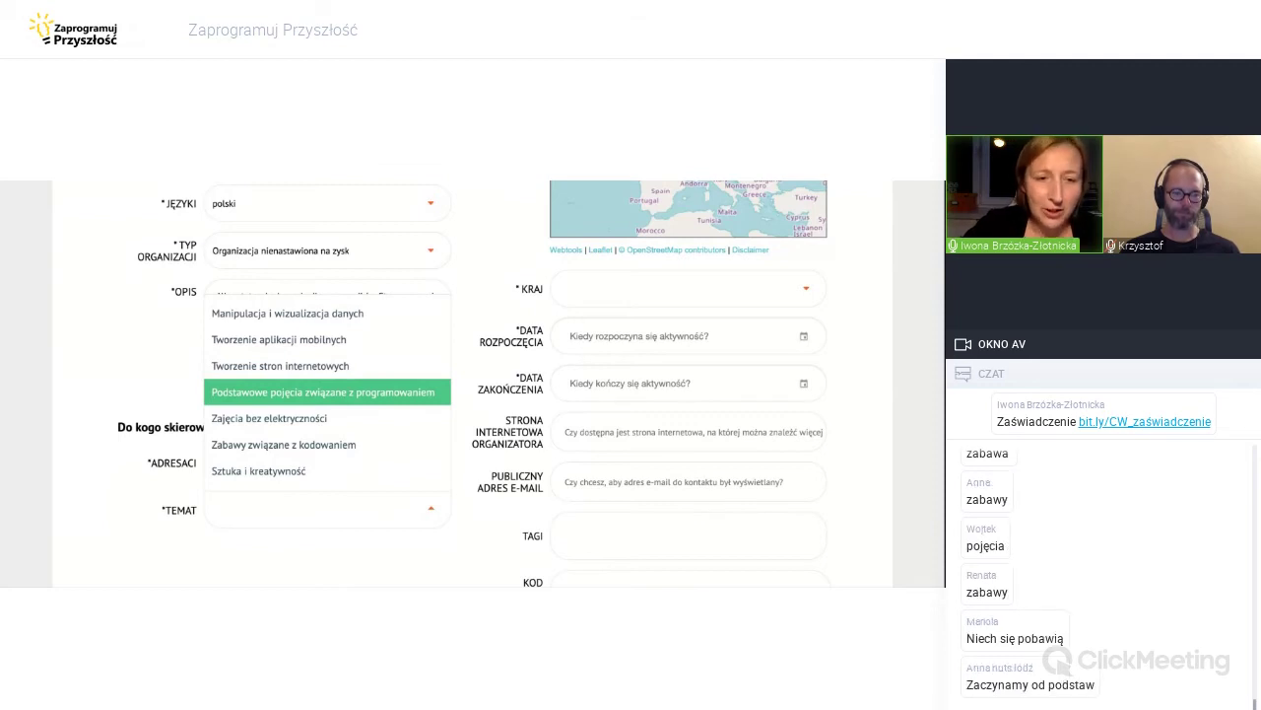
left_click(322, 392)
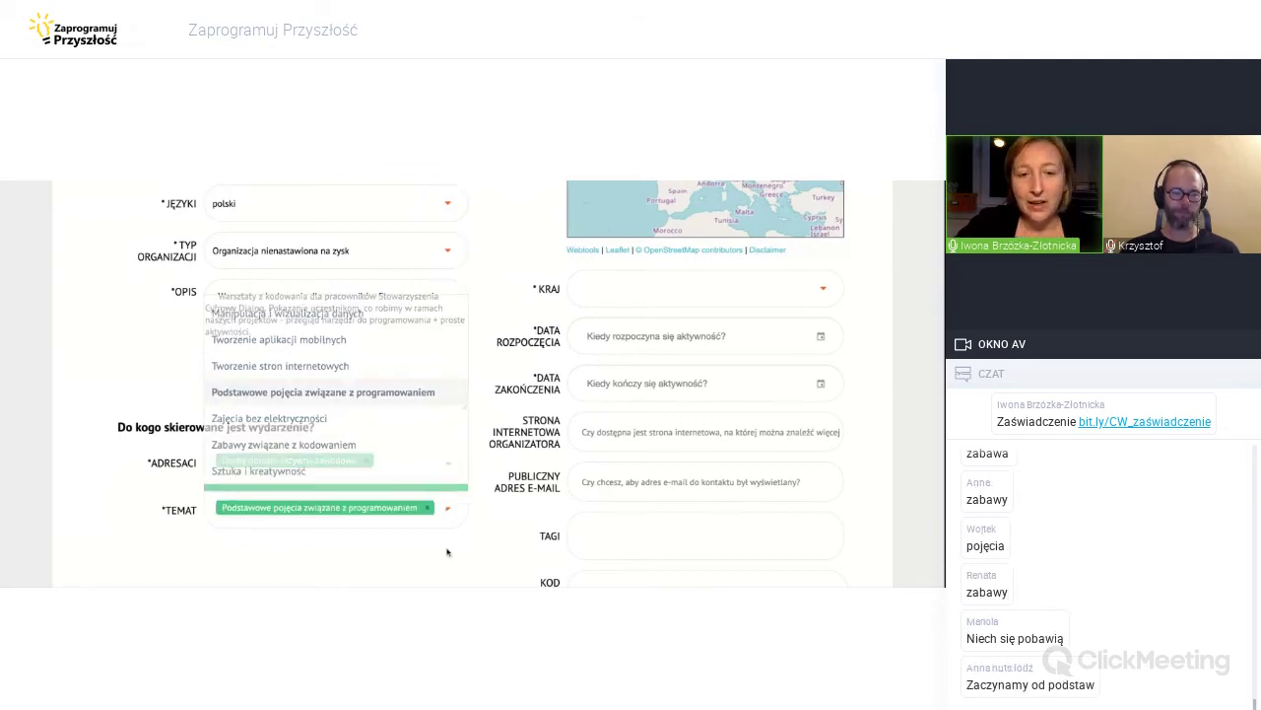
scroll(447, 552, "down", 3)
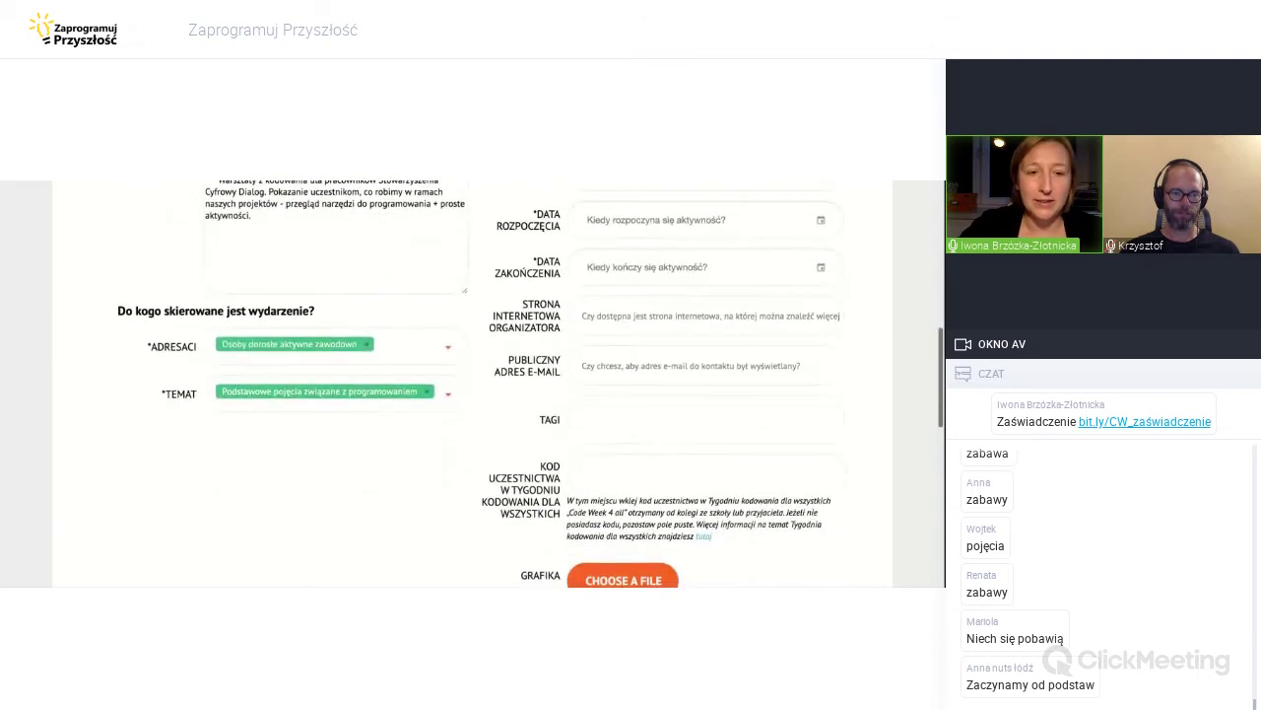
scroll(447, 384, "up", 5)
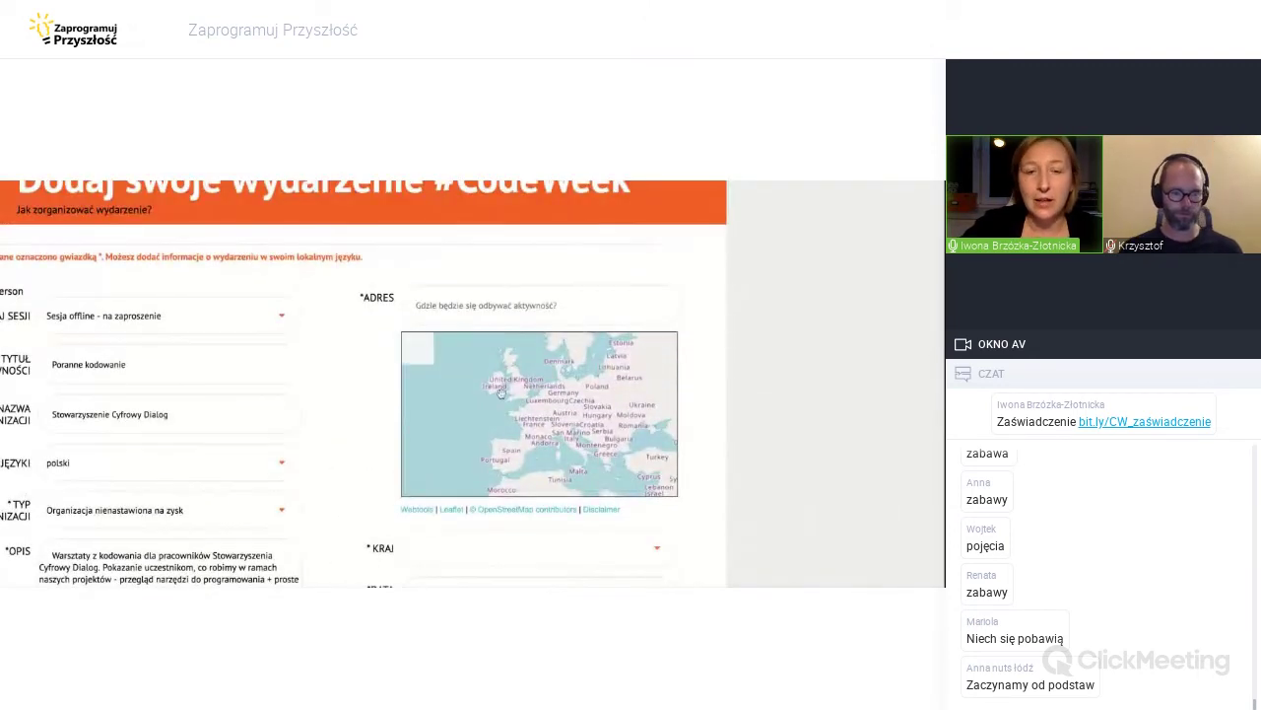
scroll(314, 372, "left", 2)
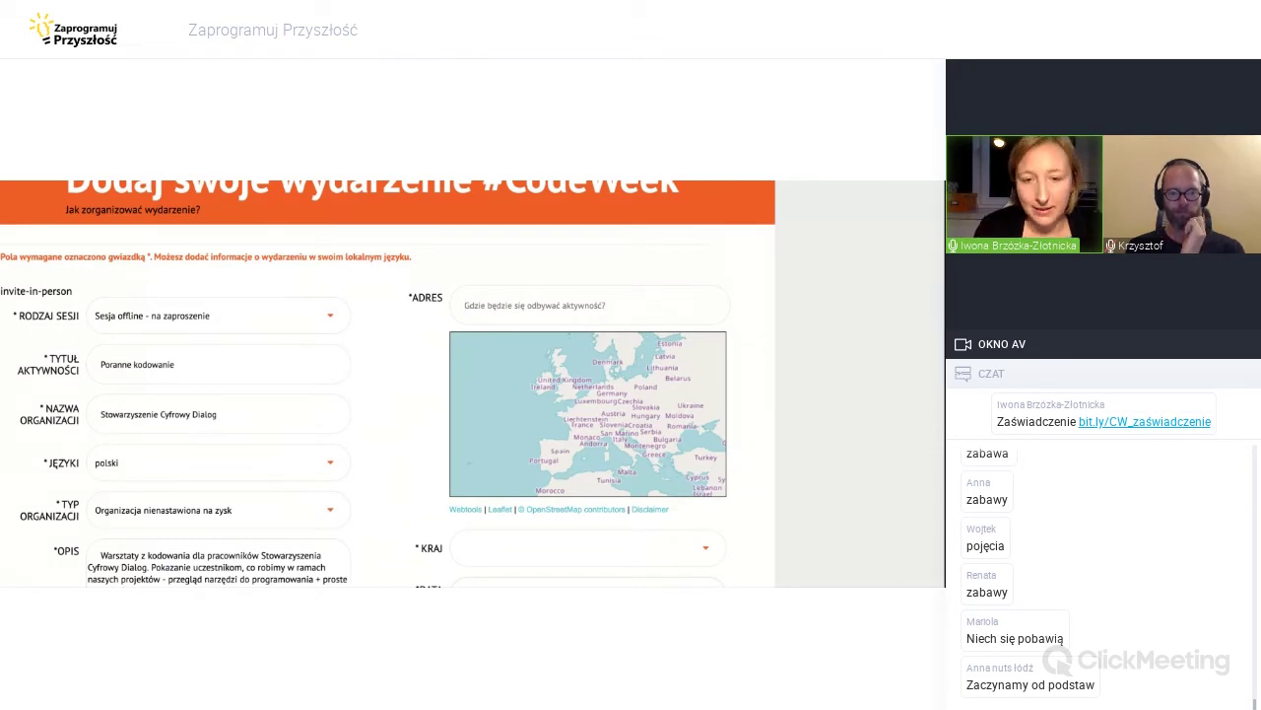
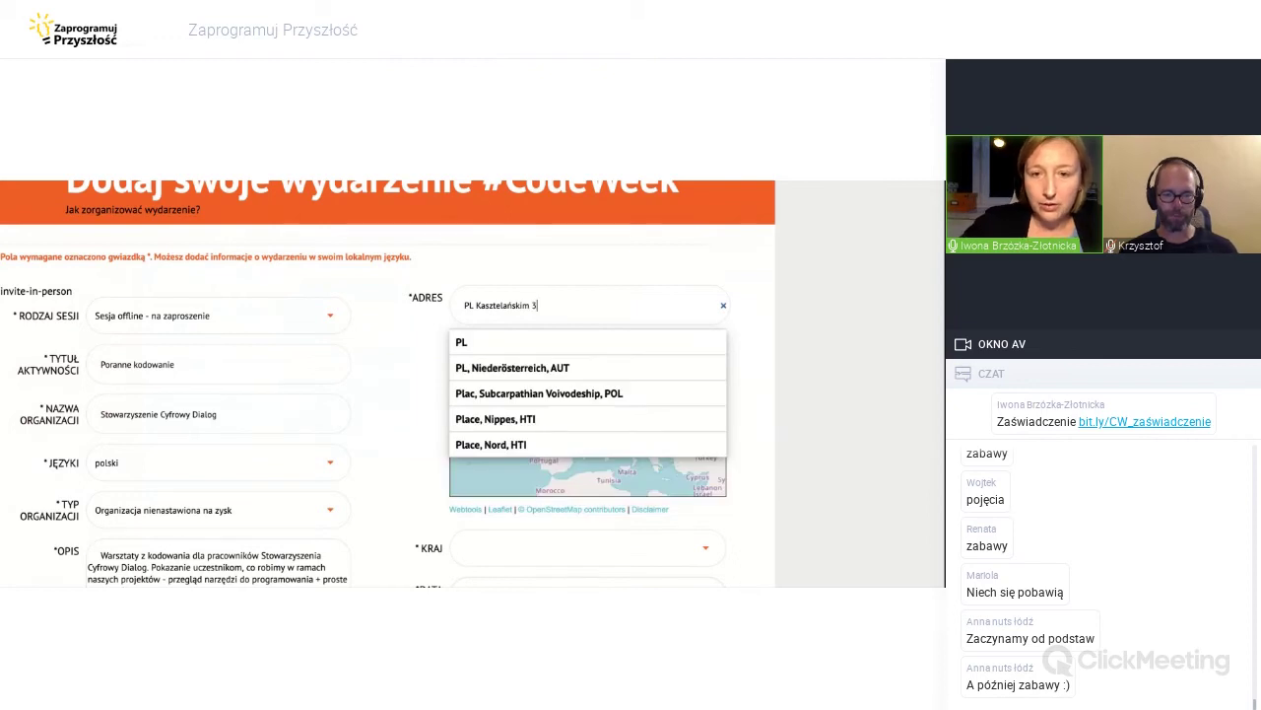
left_click(477, 305)
key("BackSpace")
key("BackSpace")
key("BackSpace")
key("BackSpace")
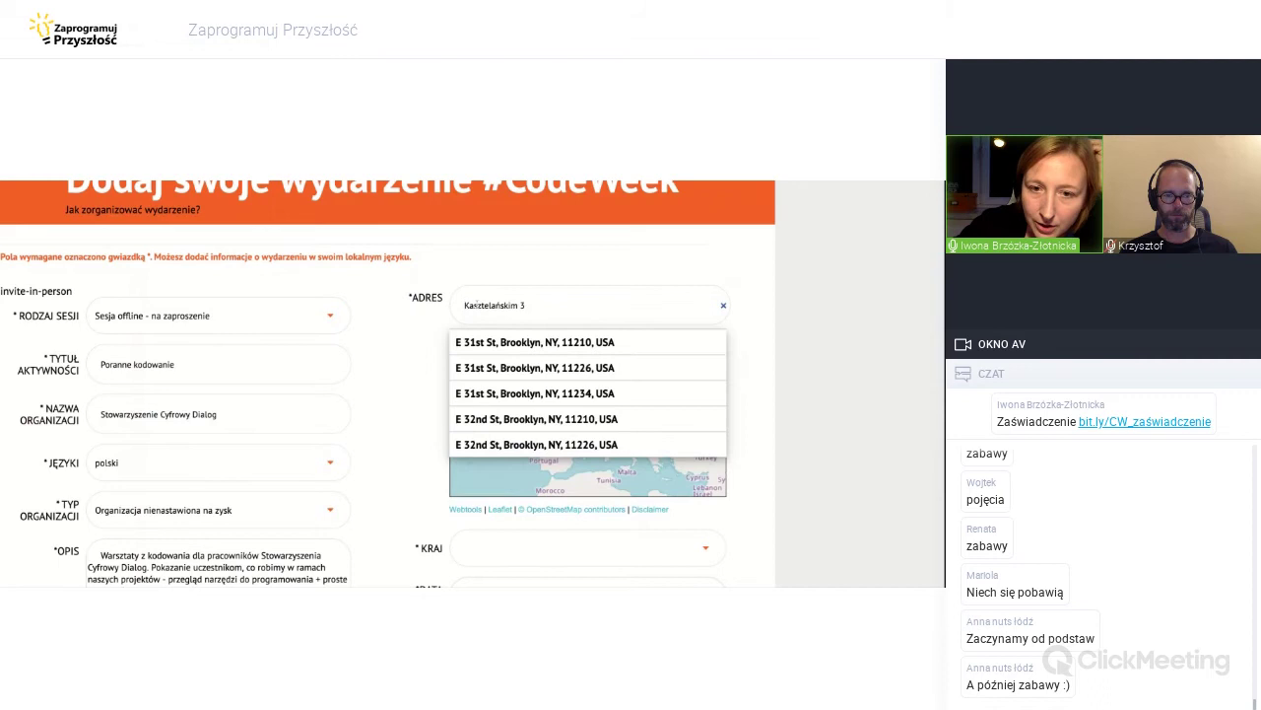
type("pla")
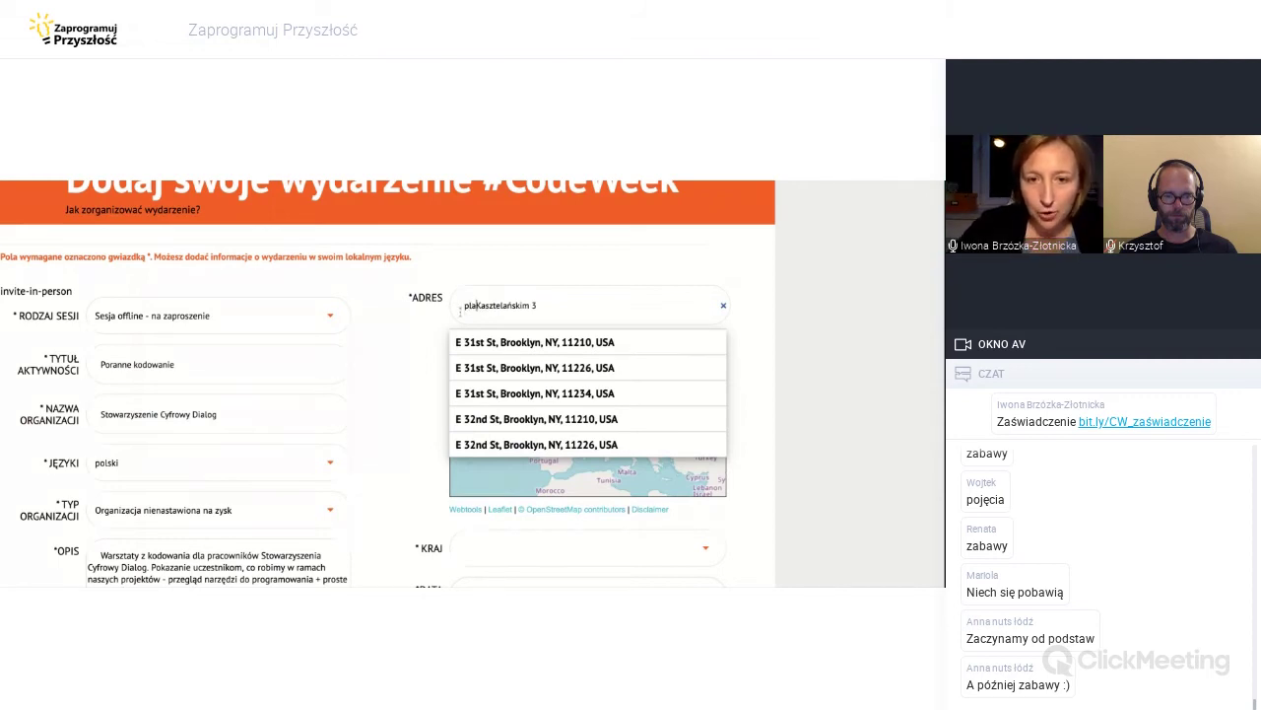
key("BackSpace")
type("Po")
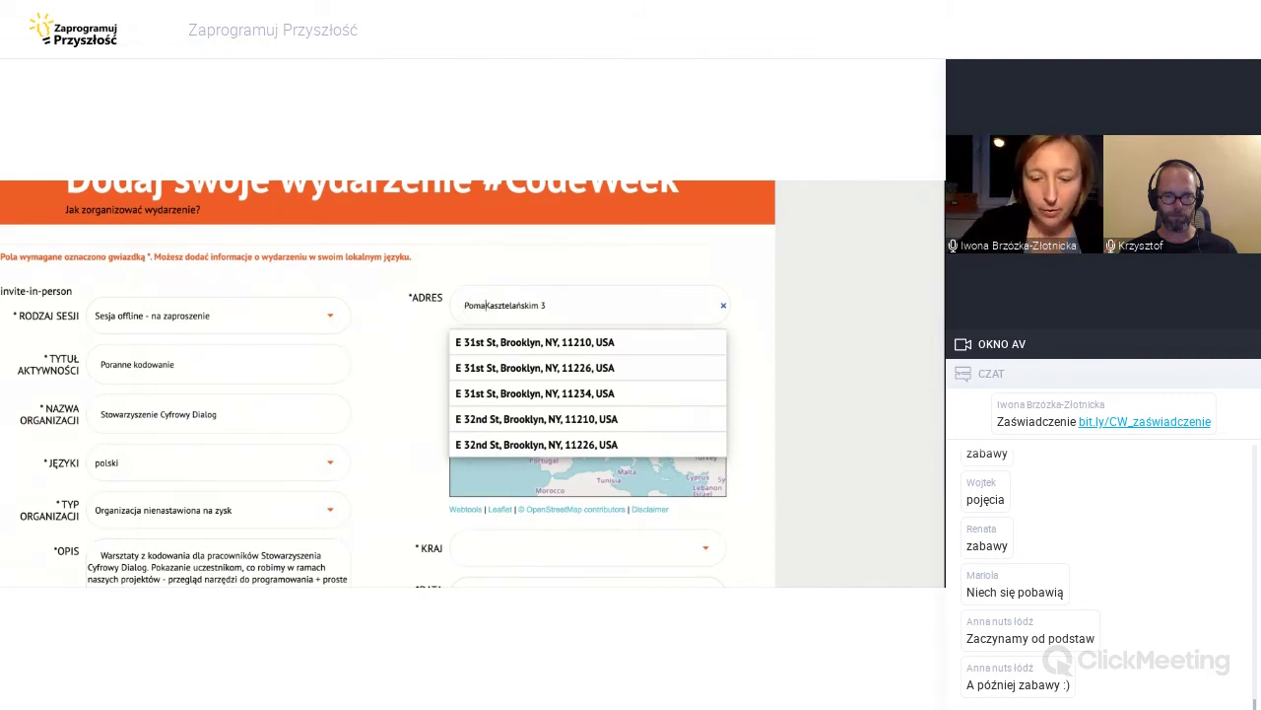
type("lska")
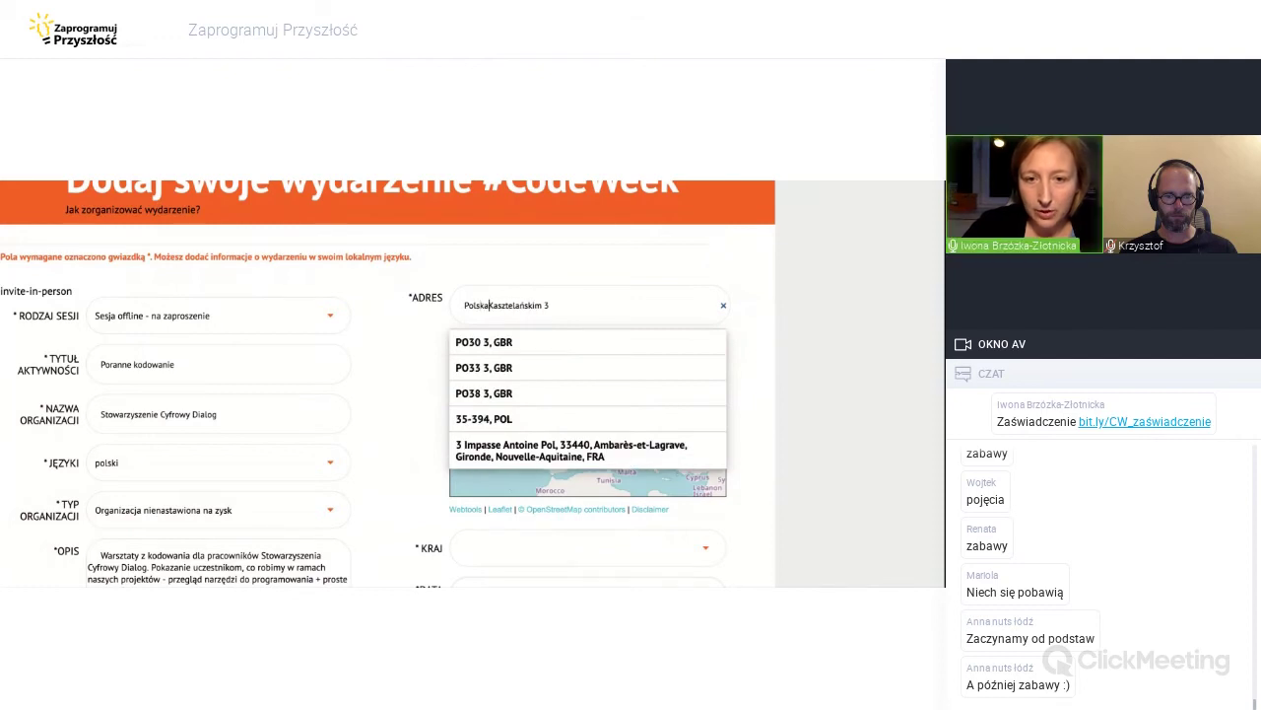
key("BackSpace")
key("BackSpace")
key("BackSpace")
key("BackSpace")
key("BackSpace")
key("BackSpace")
key("shift+Home")
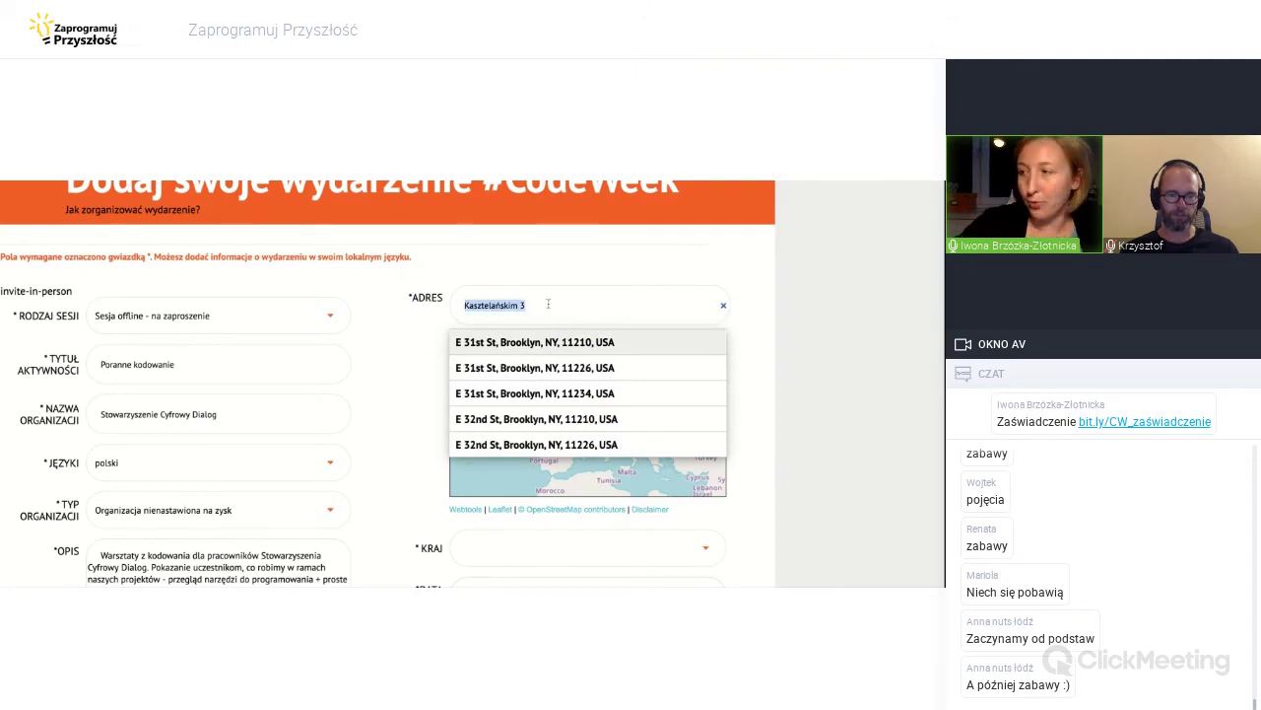
type("01-")
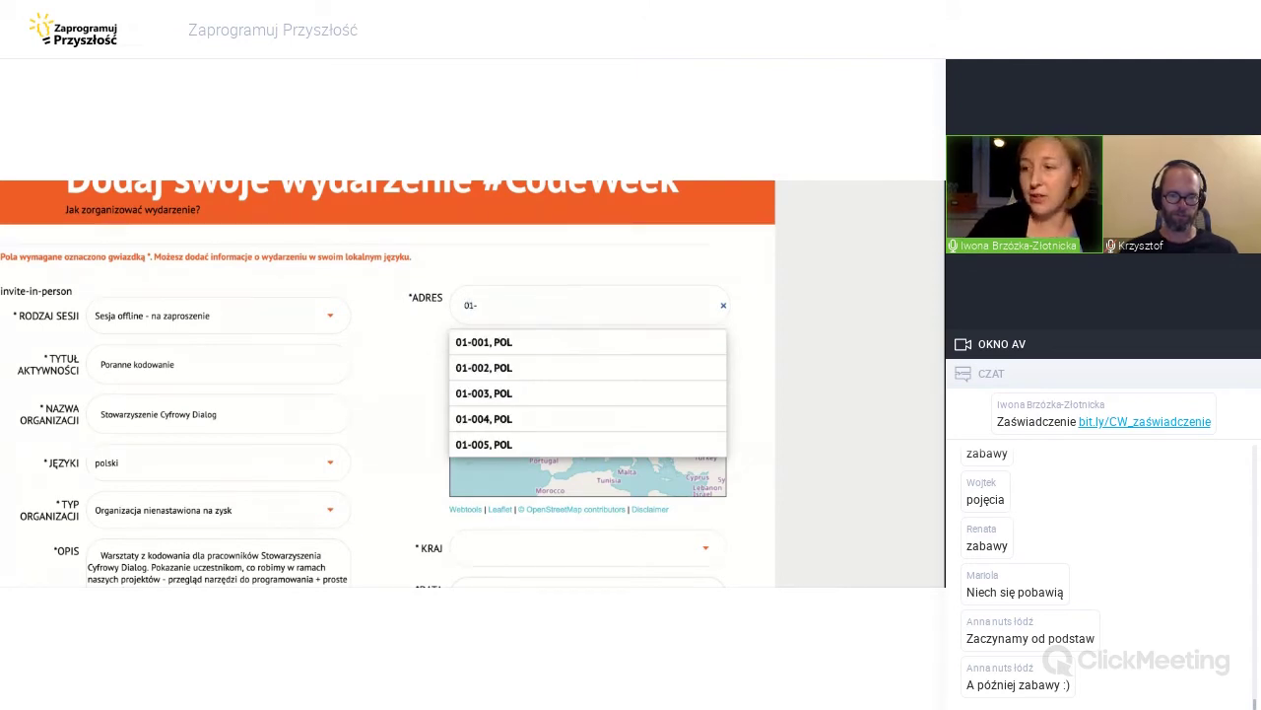
type("362")
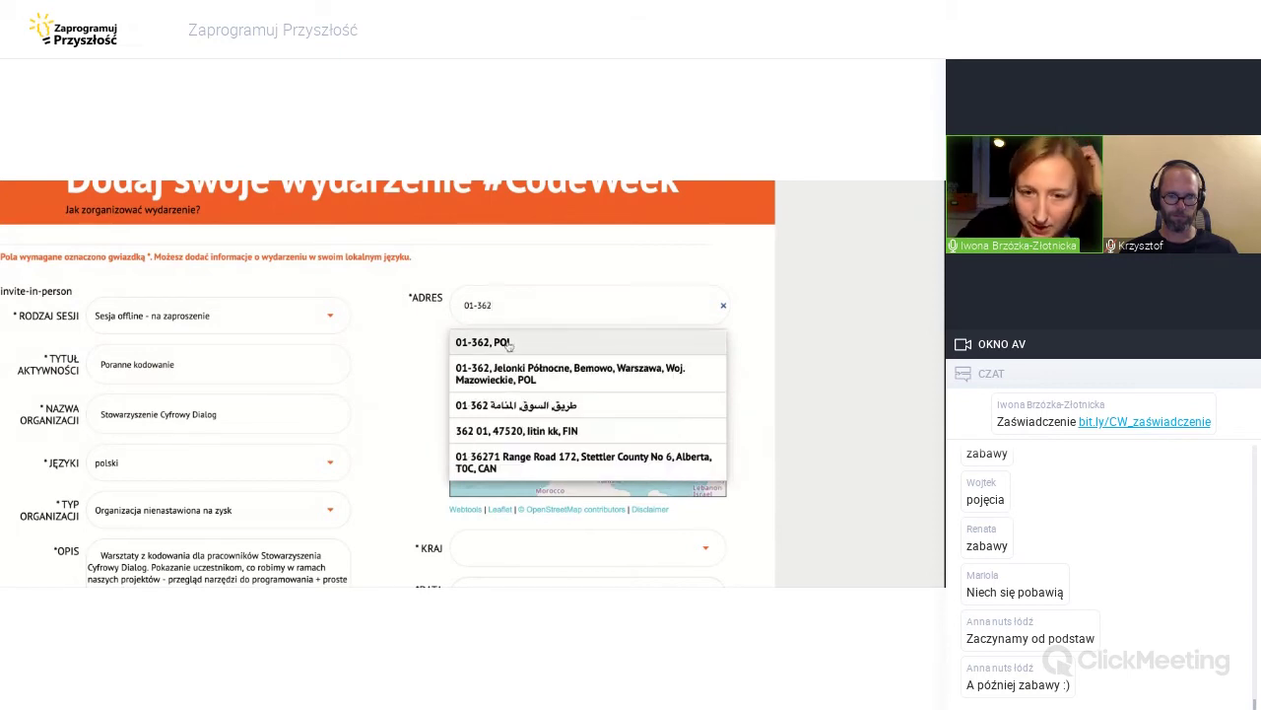
type(" pl")
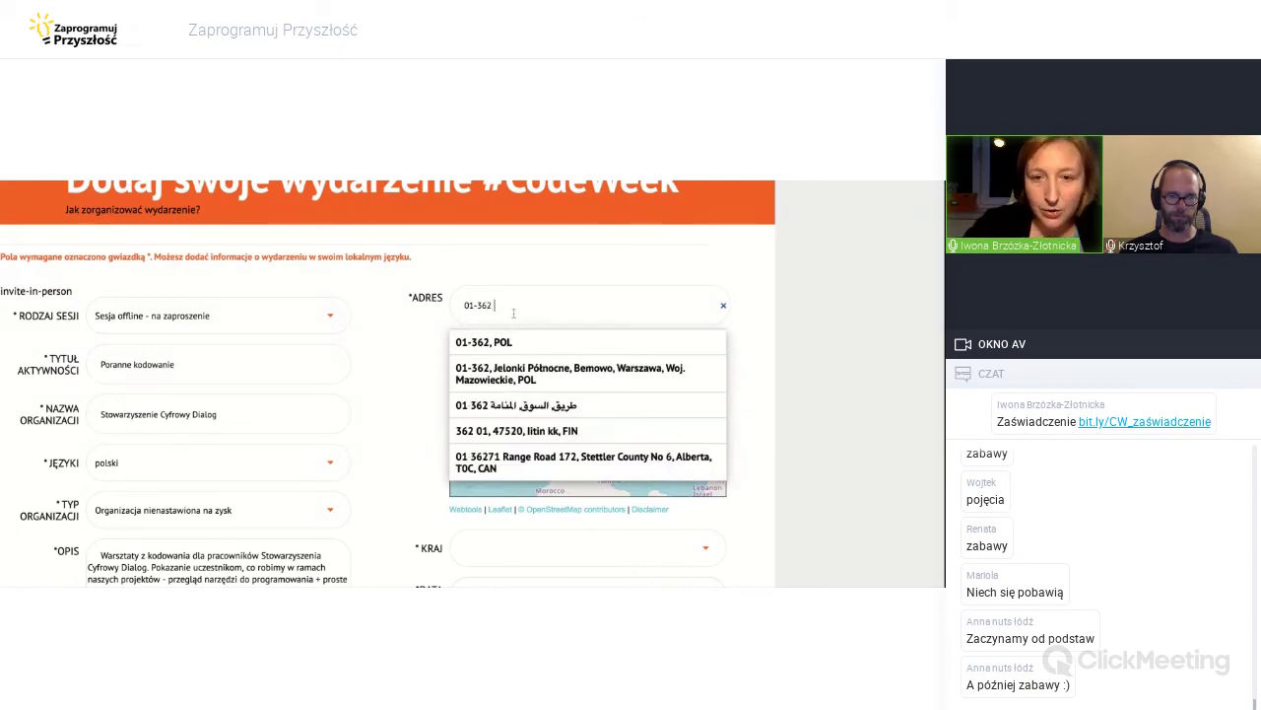
type(".")
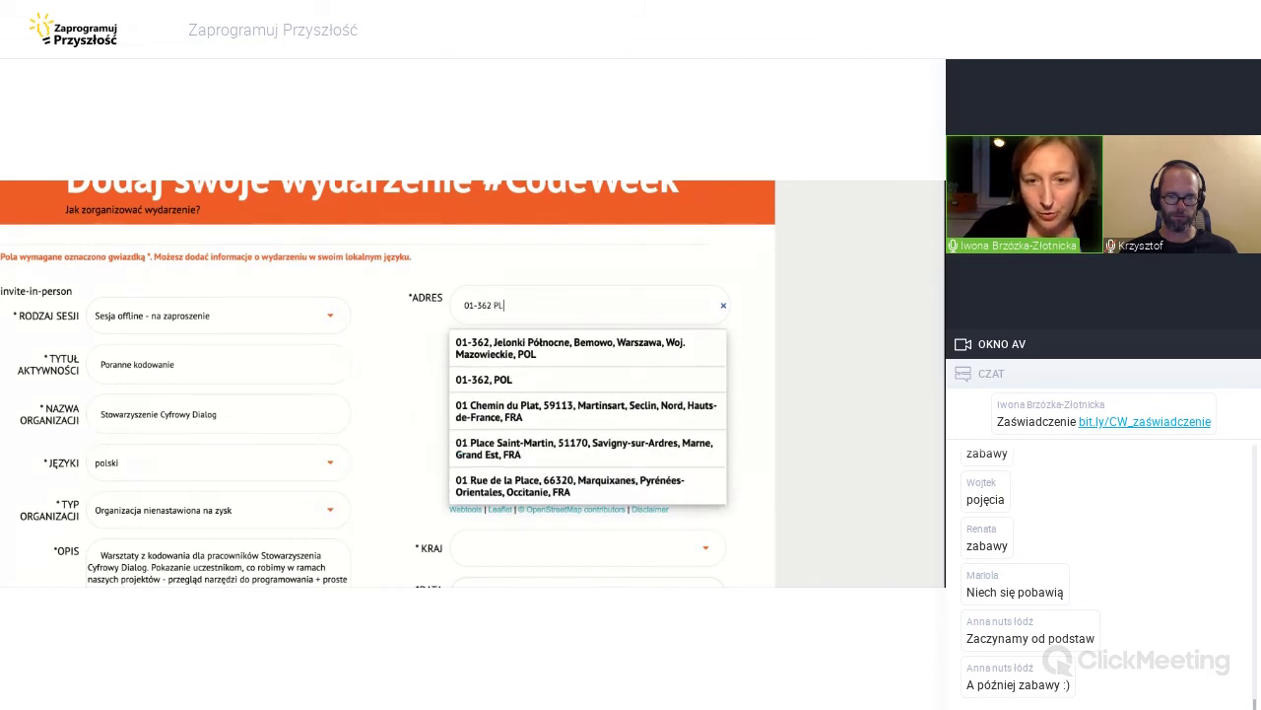
type("kasz")
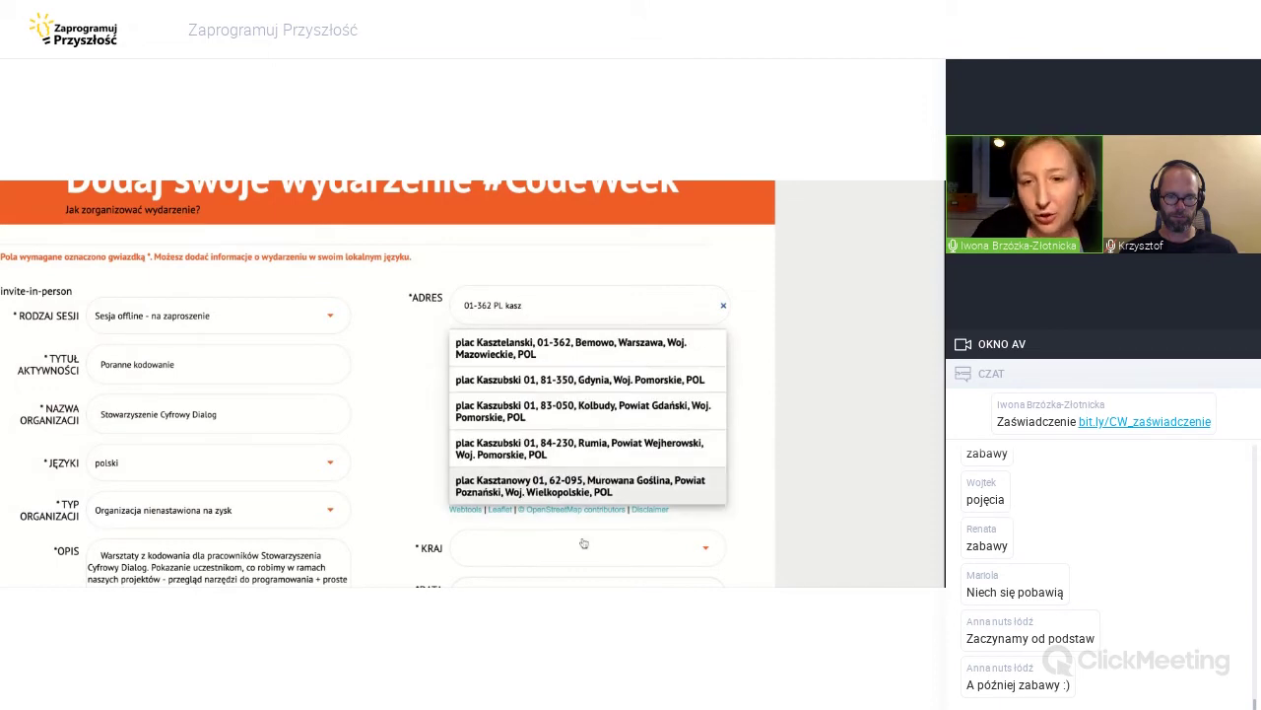
left_click(589, 351)
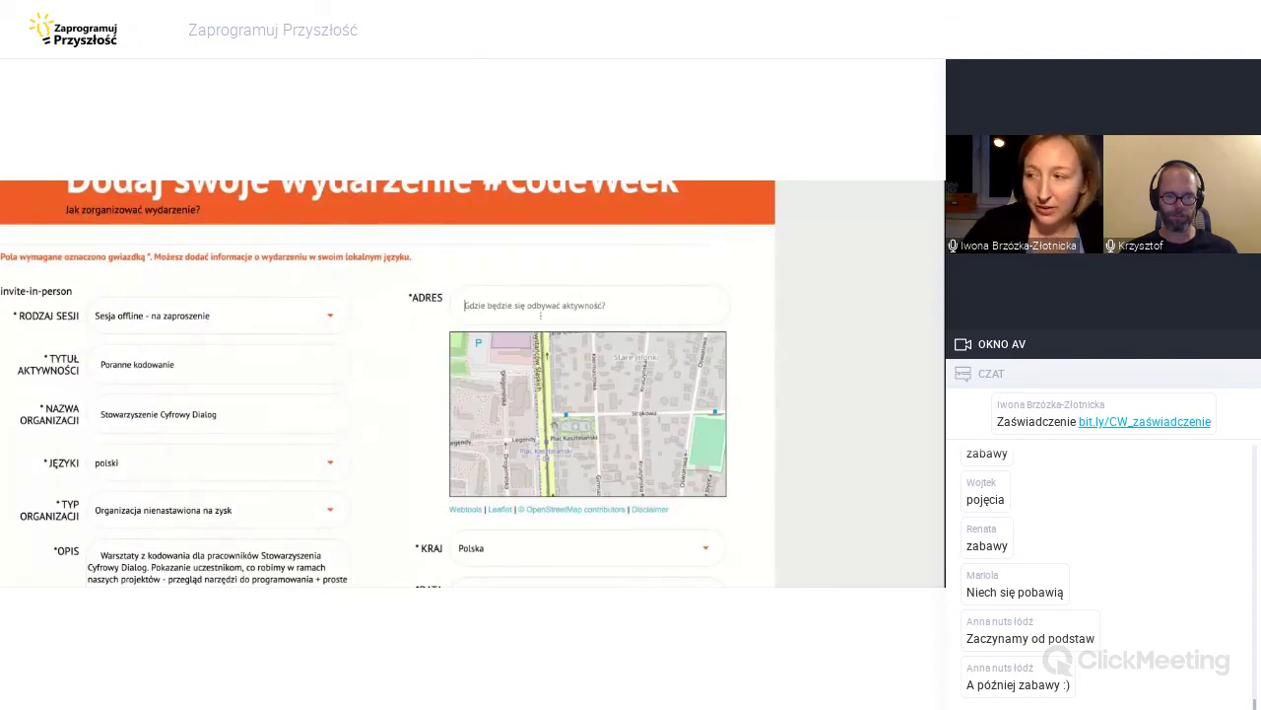
type("01-")
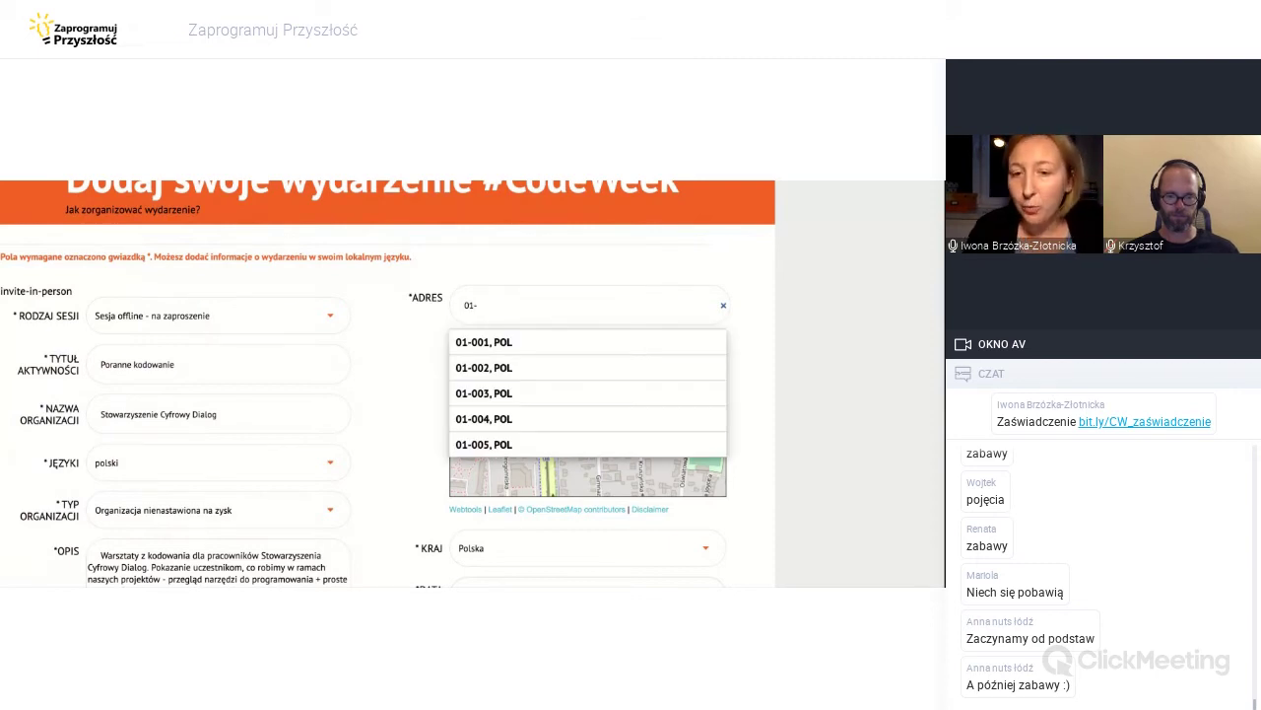
type("362")
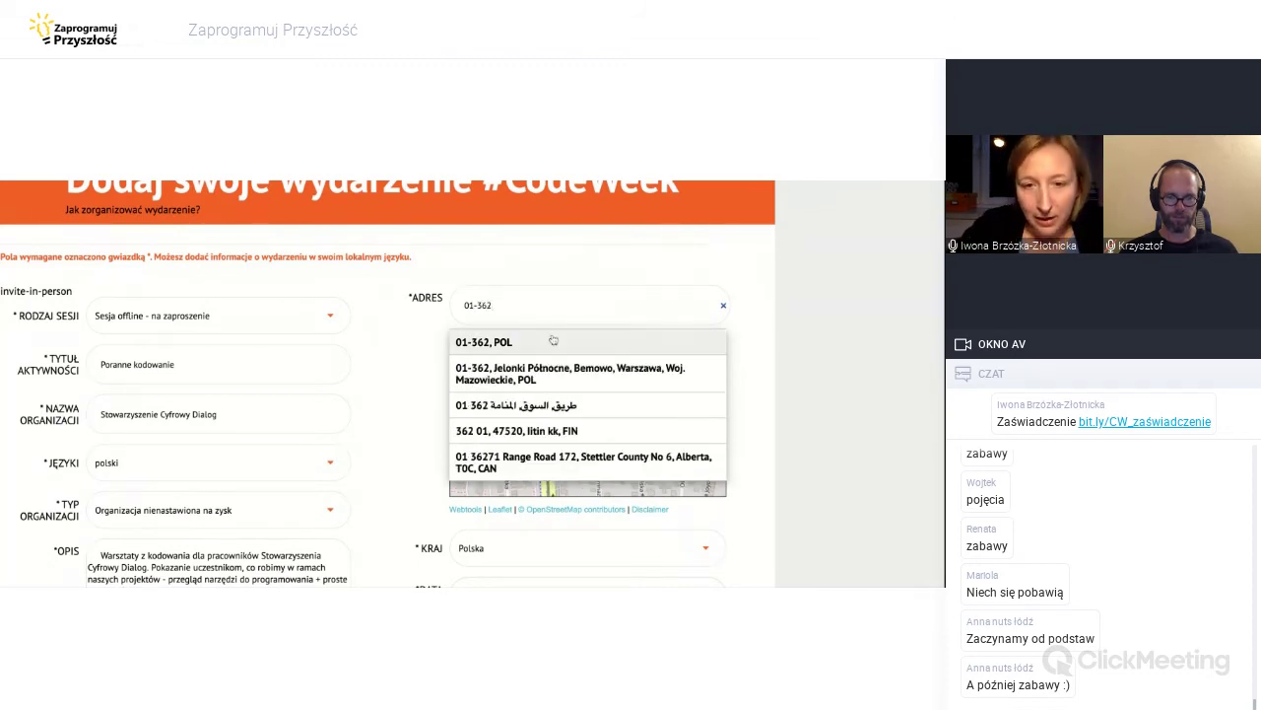
type(" plaxc")
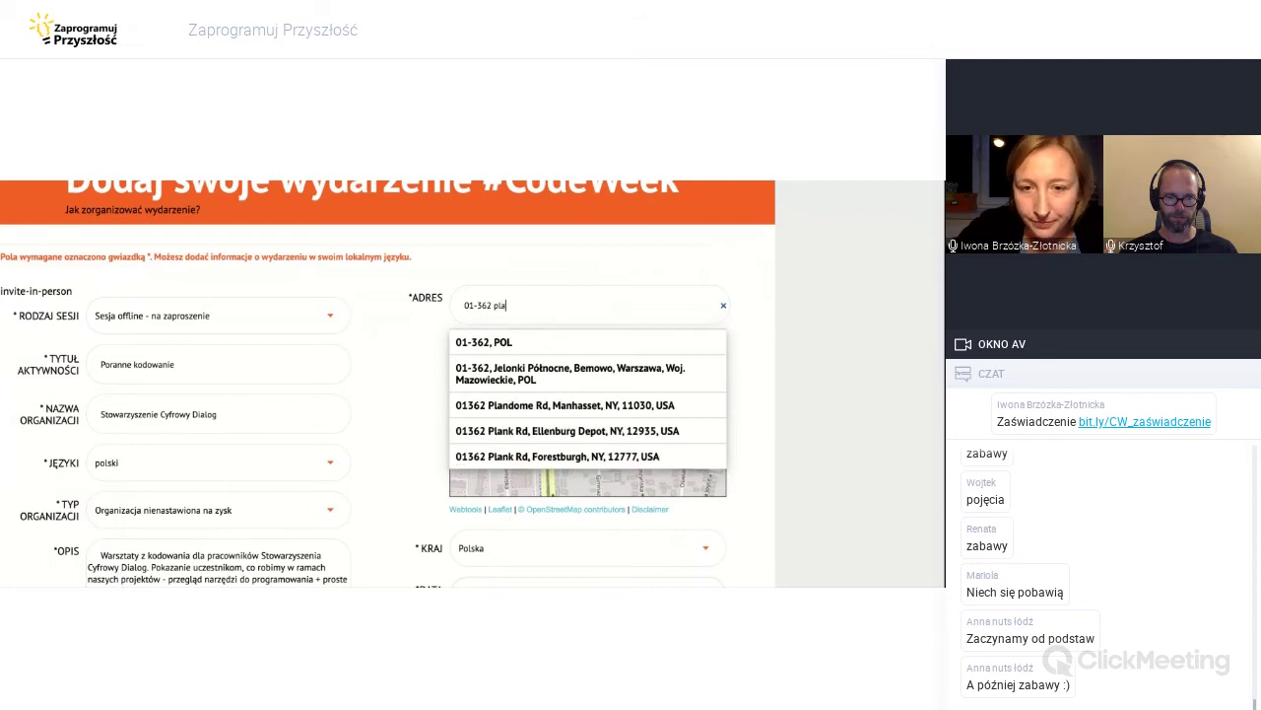
key("BackSpace")
key("BackSpace")
type("c kasz")
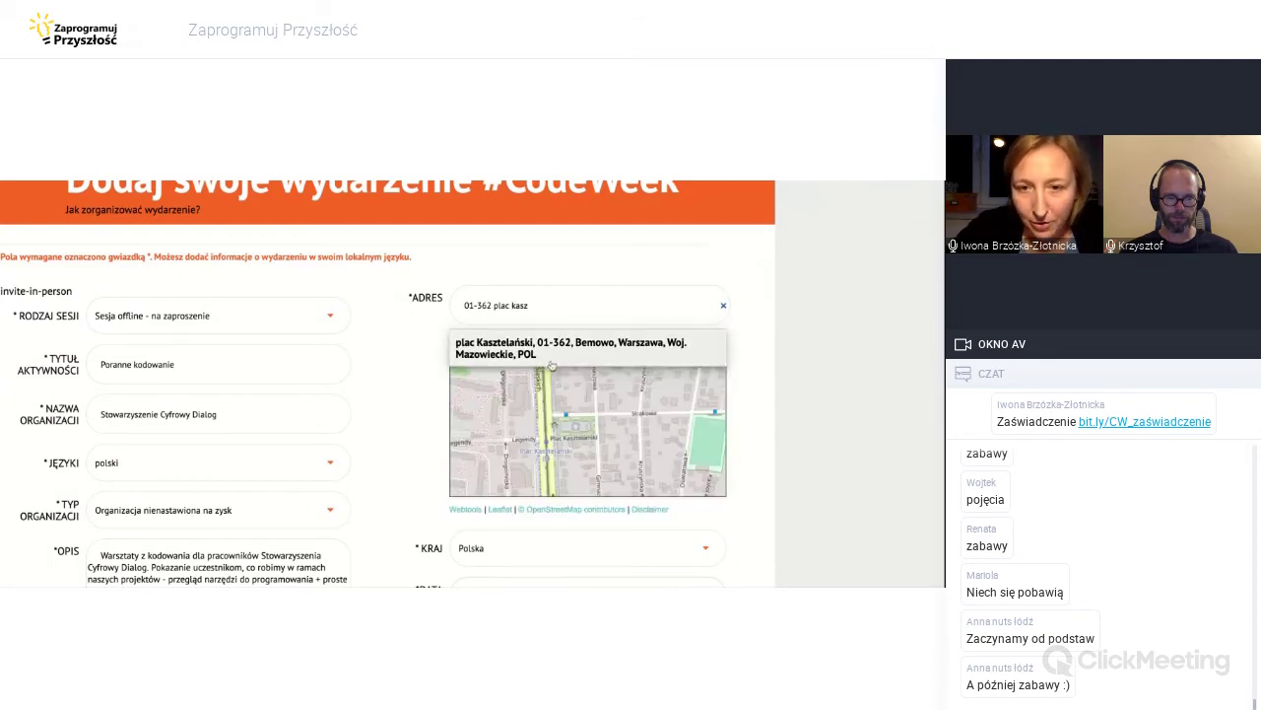
left_click(553, 362)
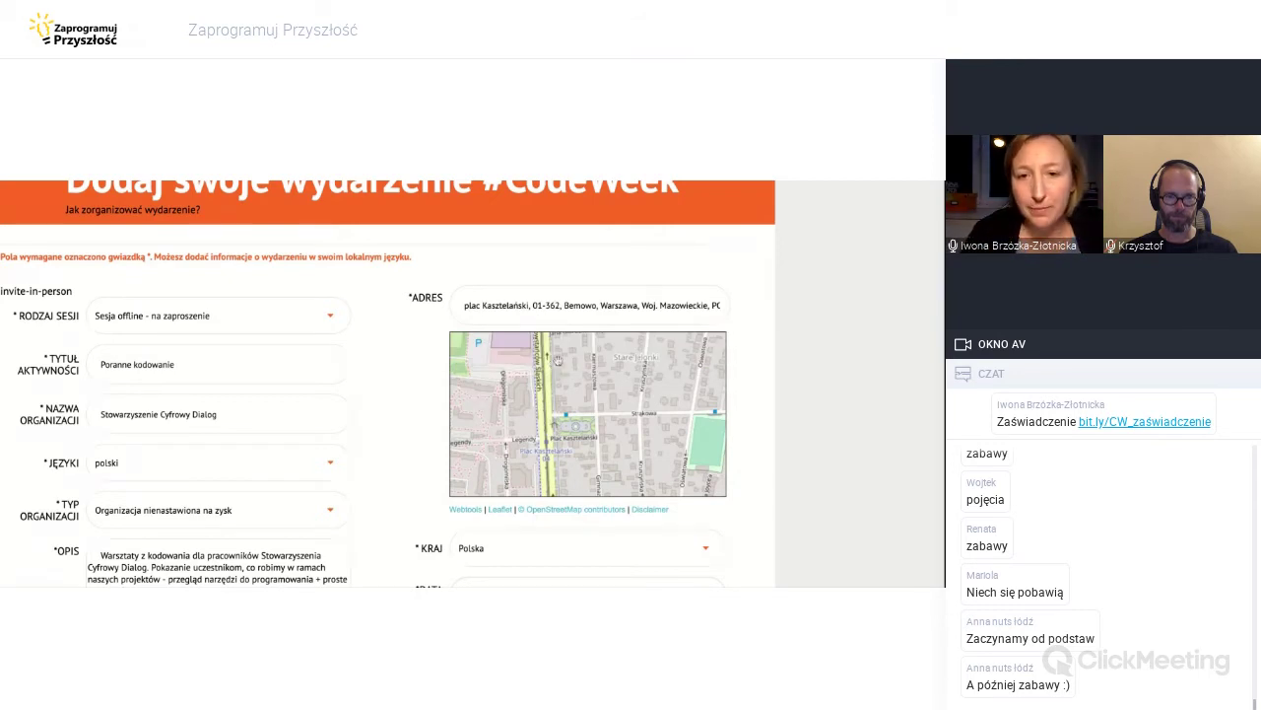
Set the start date to 12 October 2020 at 10:00.
scroll(842, 451, "down", 2)
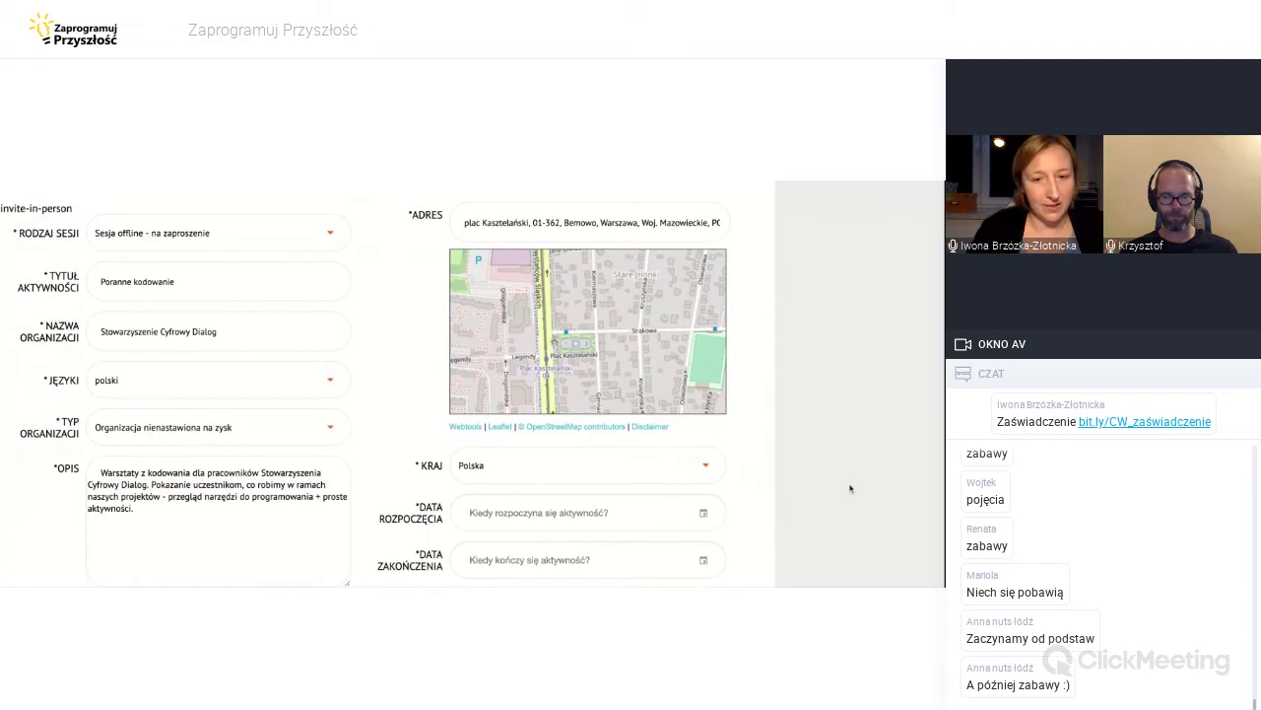
scroll(651, 433, "down", 1)
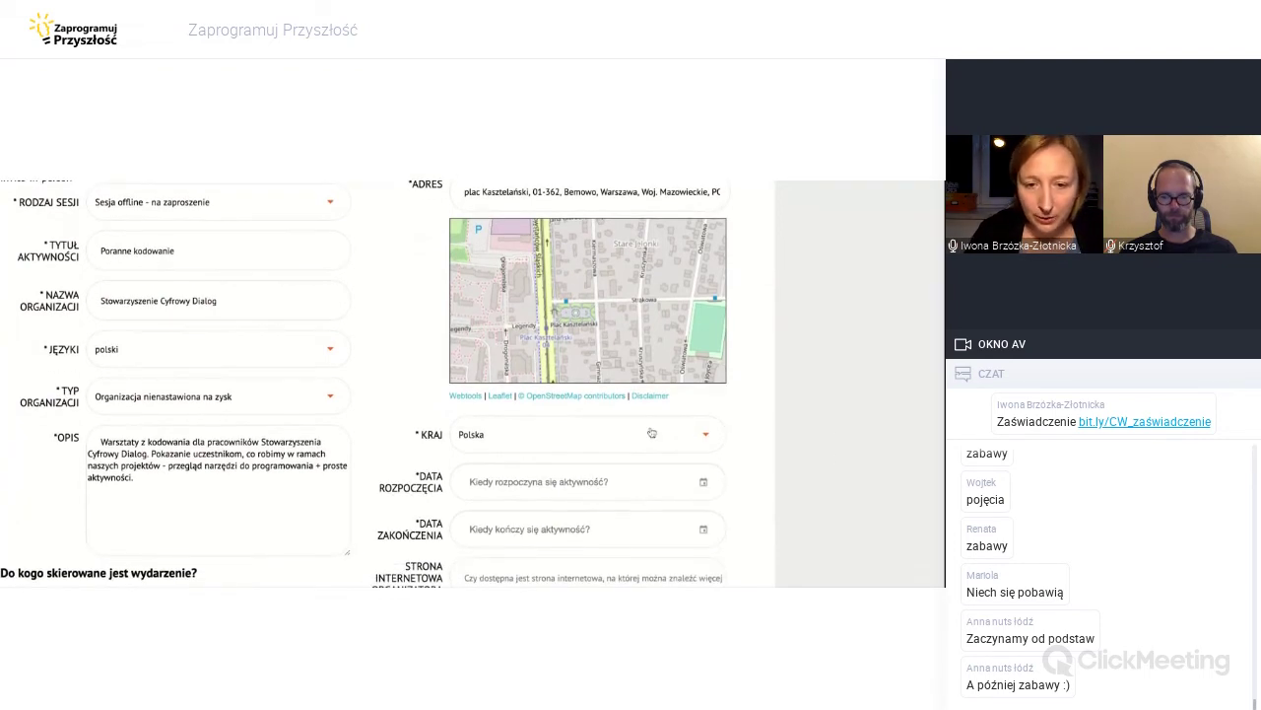
scroll(775, 455, "down", 3)
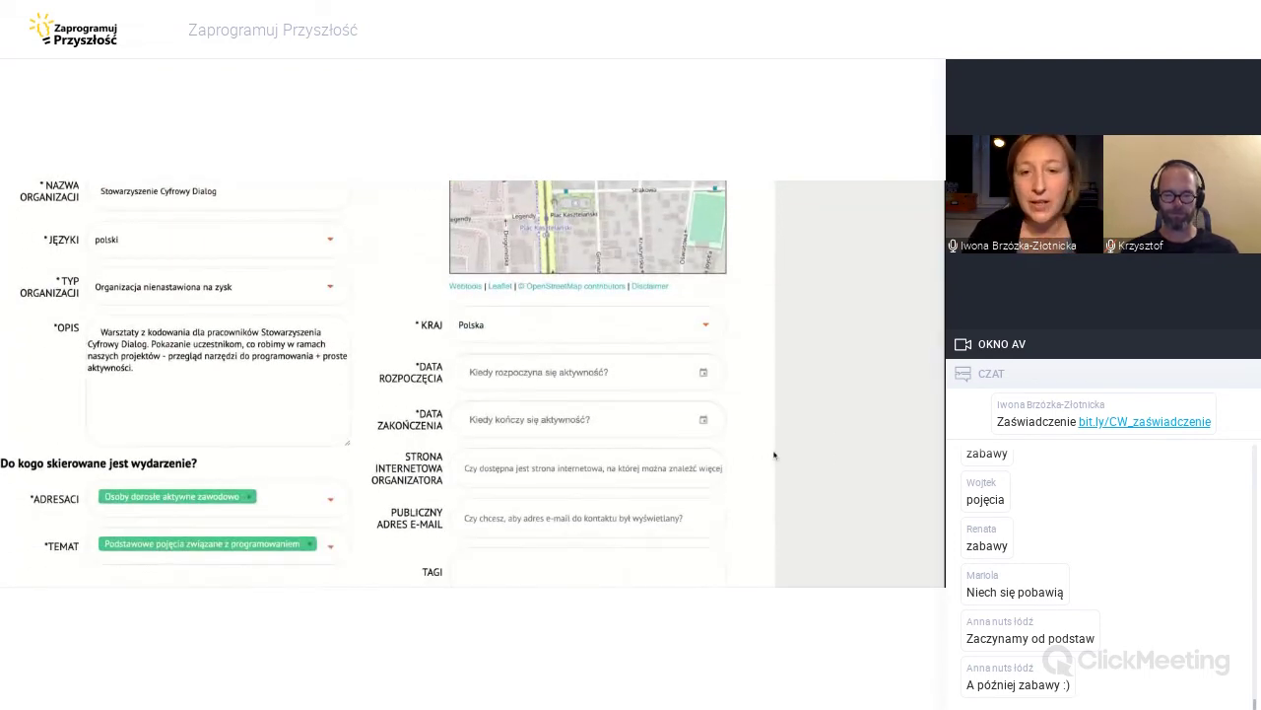
left_click(519, 370)
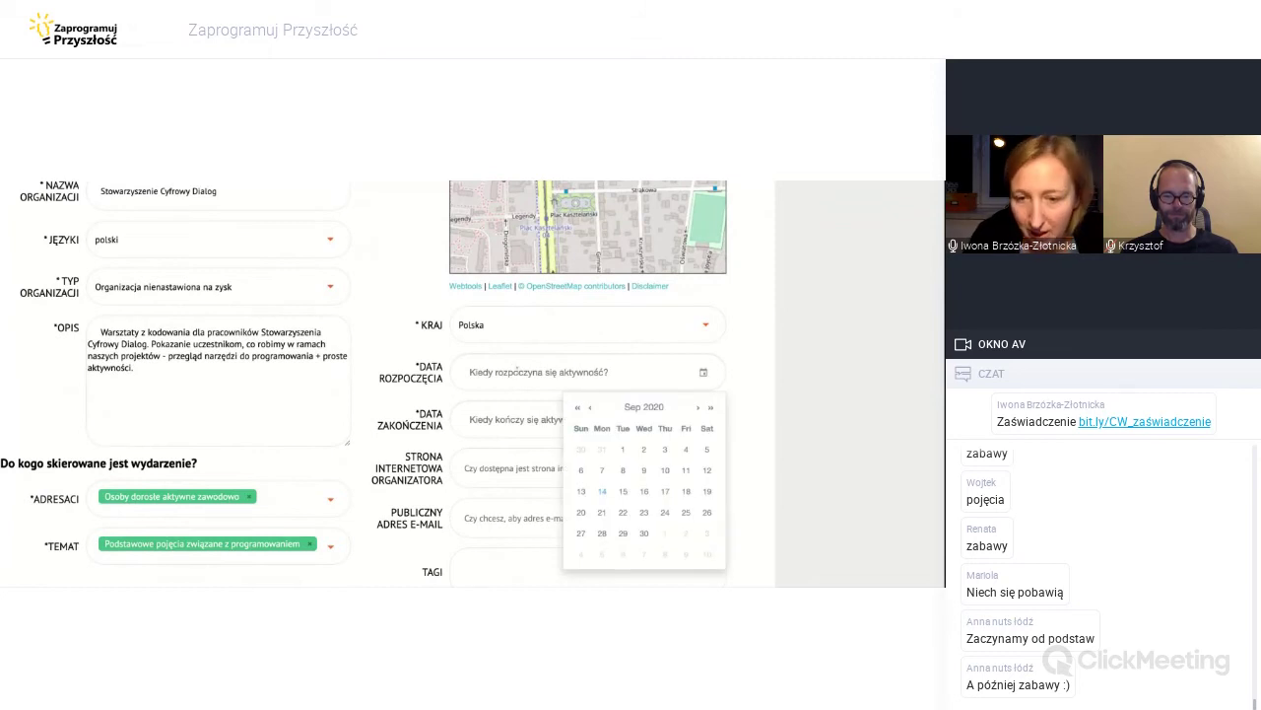
scroll(600, 515, "down", 1)
left_click(700, 375)
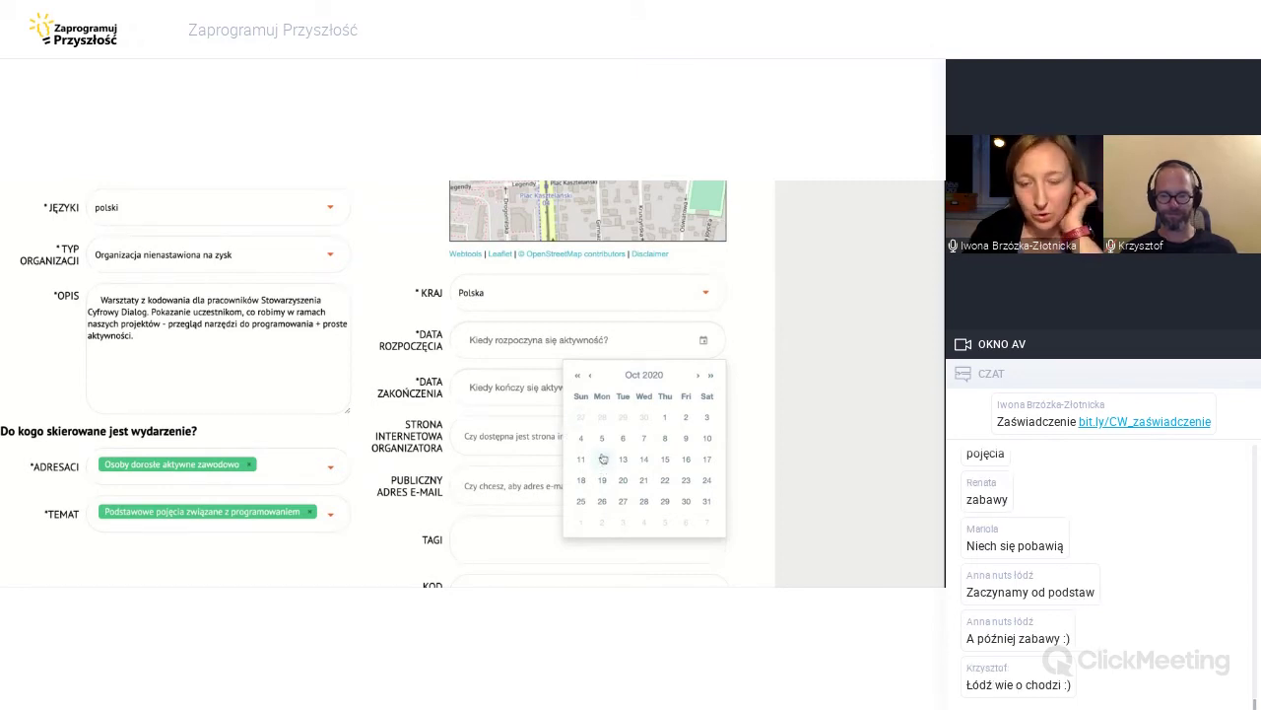
left_click(603, 459)
scroll(606, 465, "down", 3)
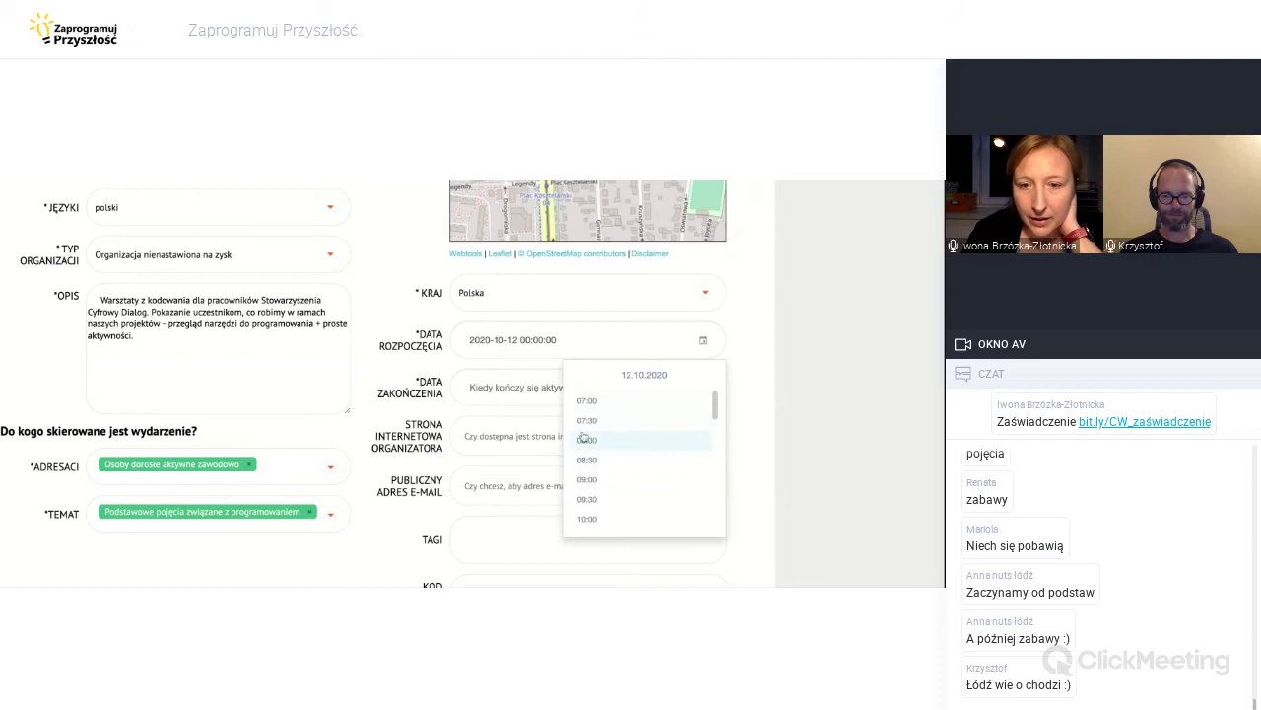
left_click(609, 465)
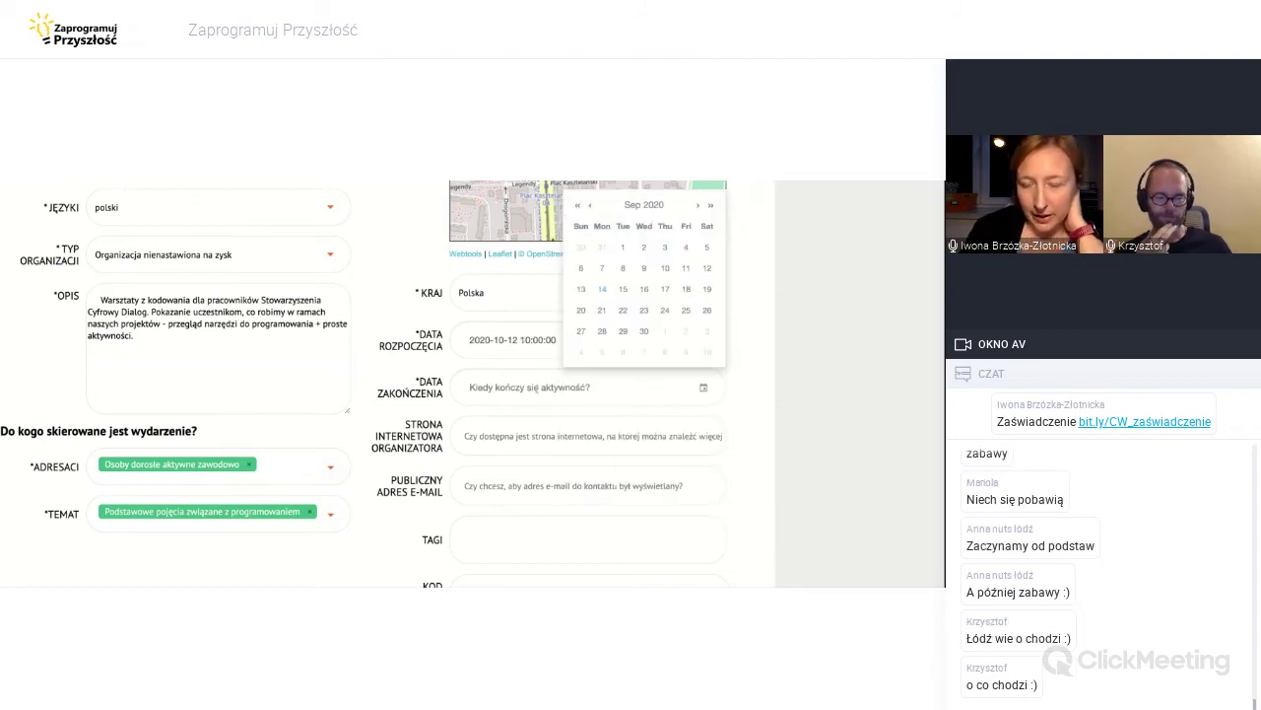
key("Escape")
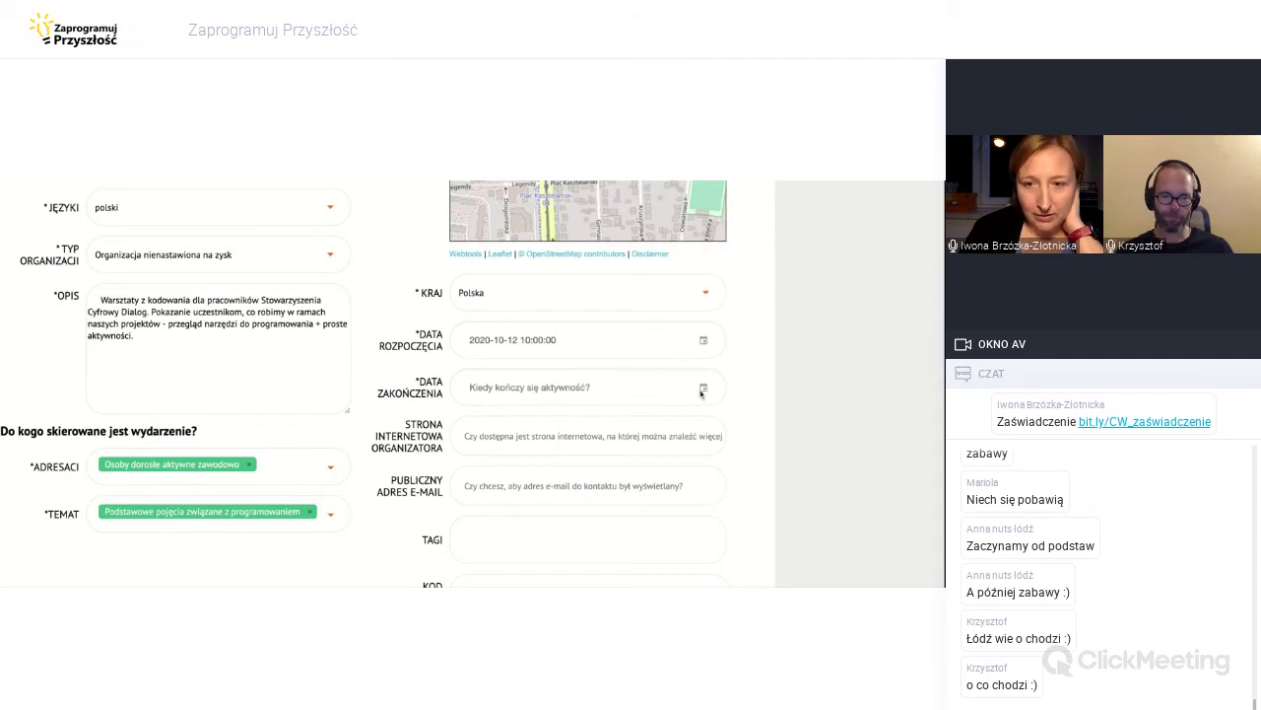
Pick 12 October 2020 as the end day in the end-date picker.
left_click(703, 393)
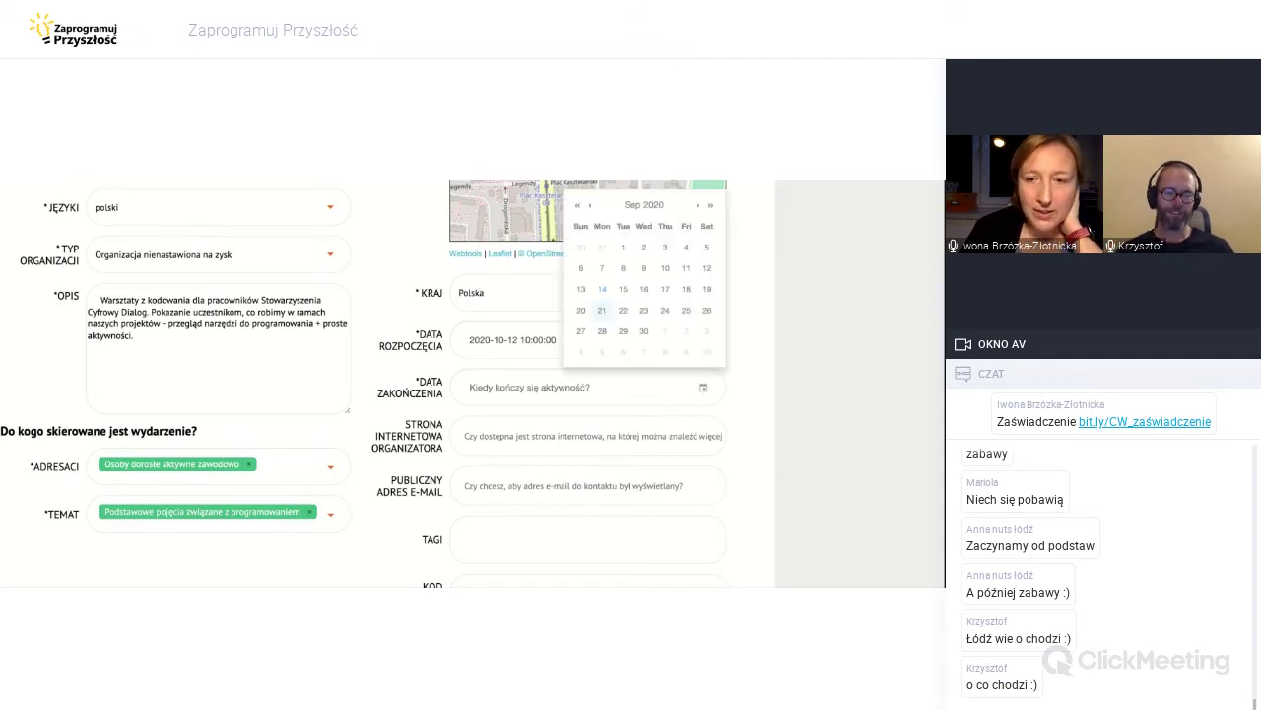
left_click(698, 206)
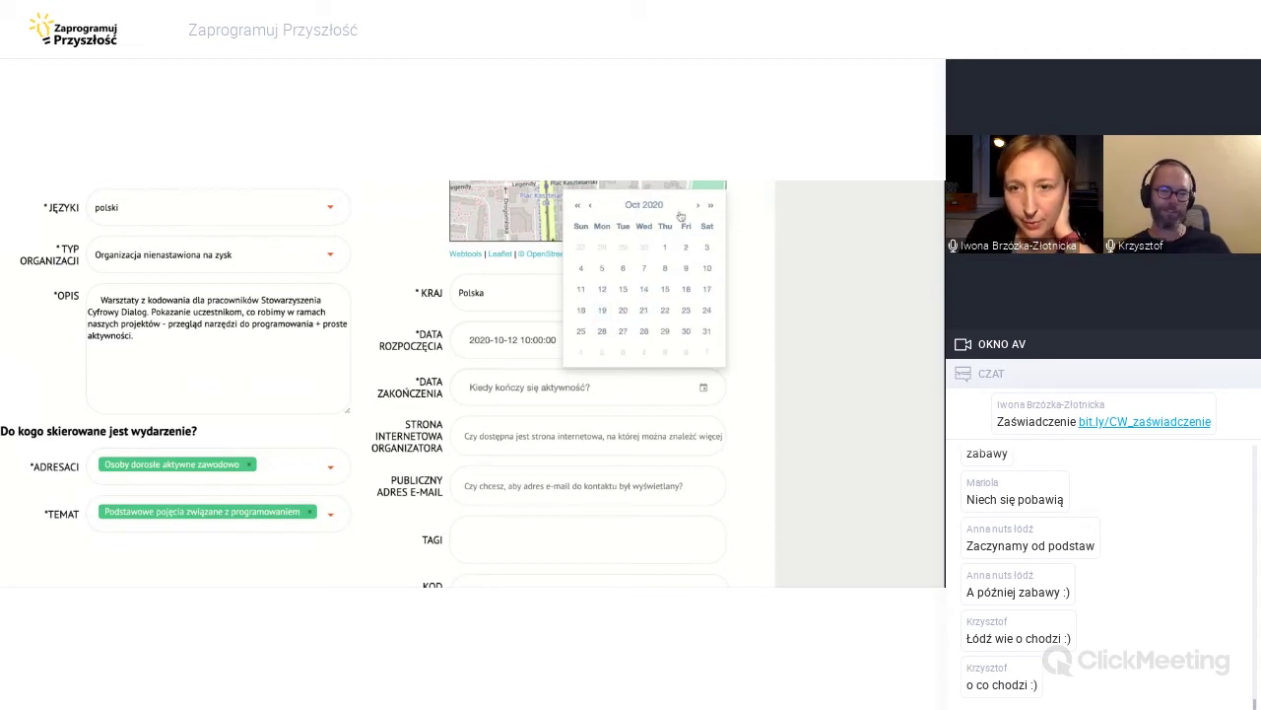
left_click(602, 292)
left_click(547, 389)
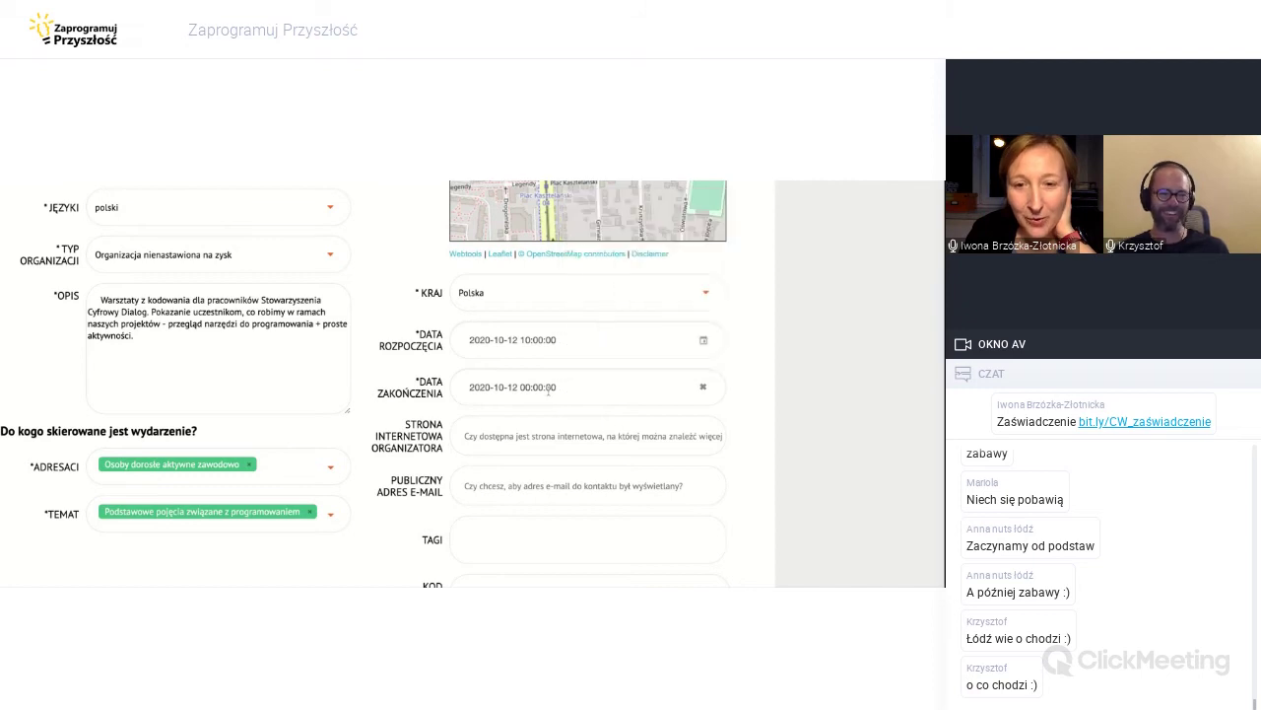
left_click(545, 387)
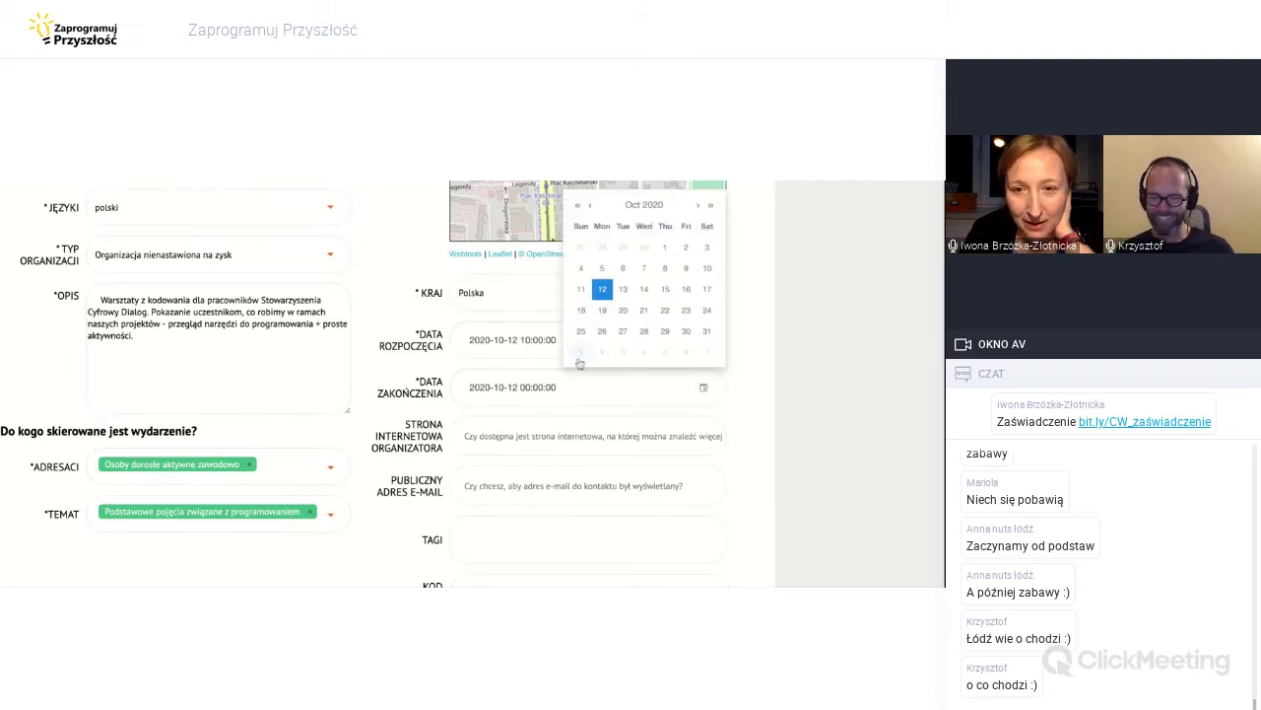
left_click(527, 386)
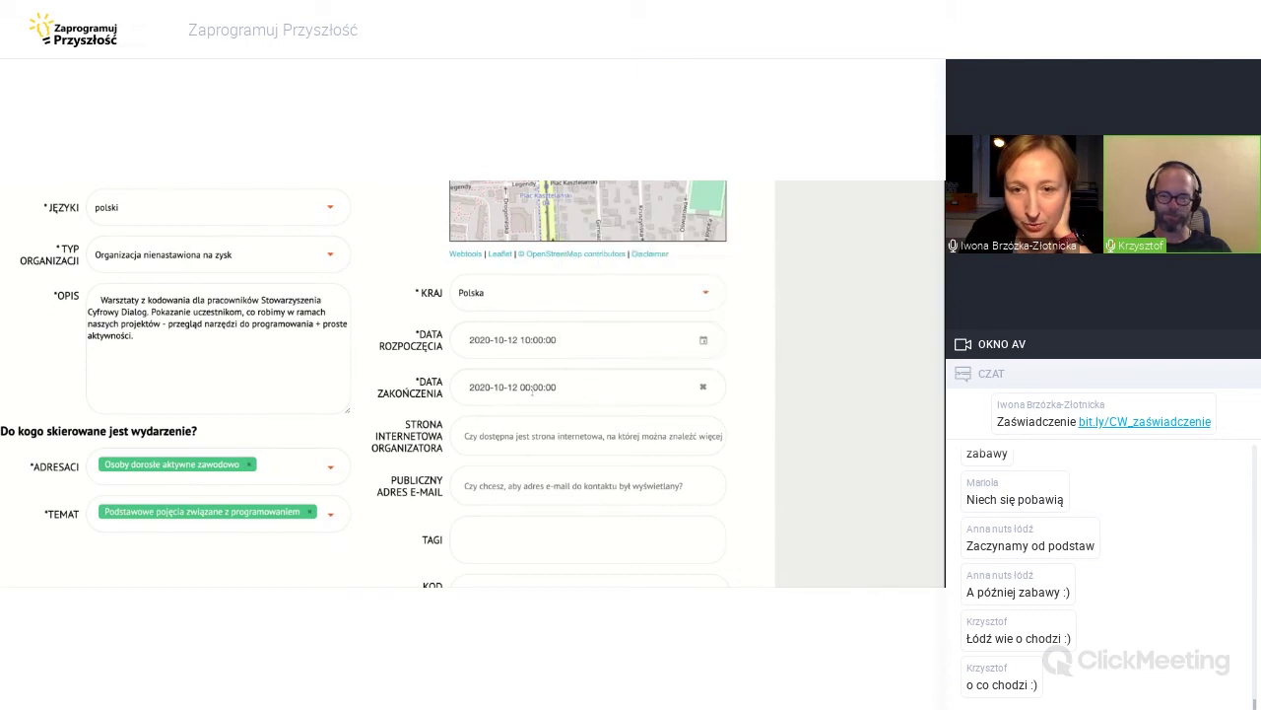
left_click(532, 391)
left_click(603, 289)
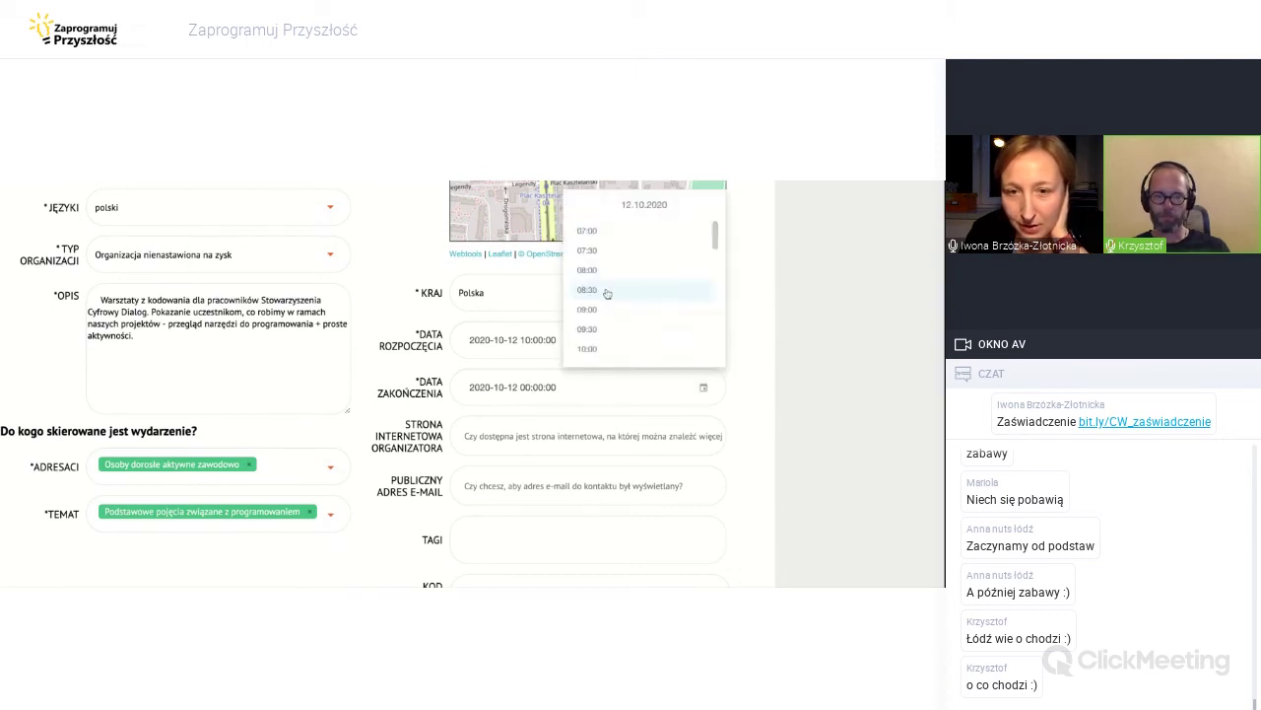
left_click(537, 385)
left_click(527, 385)
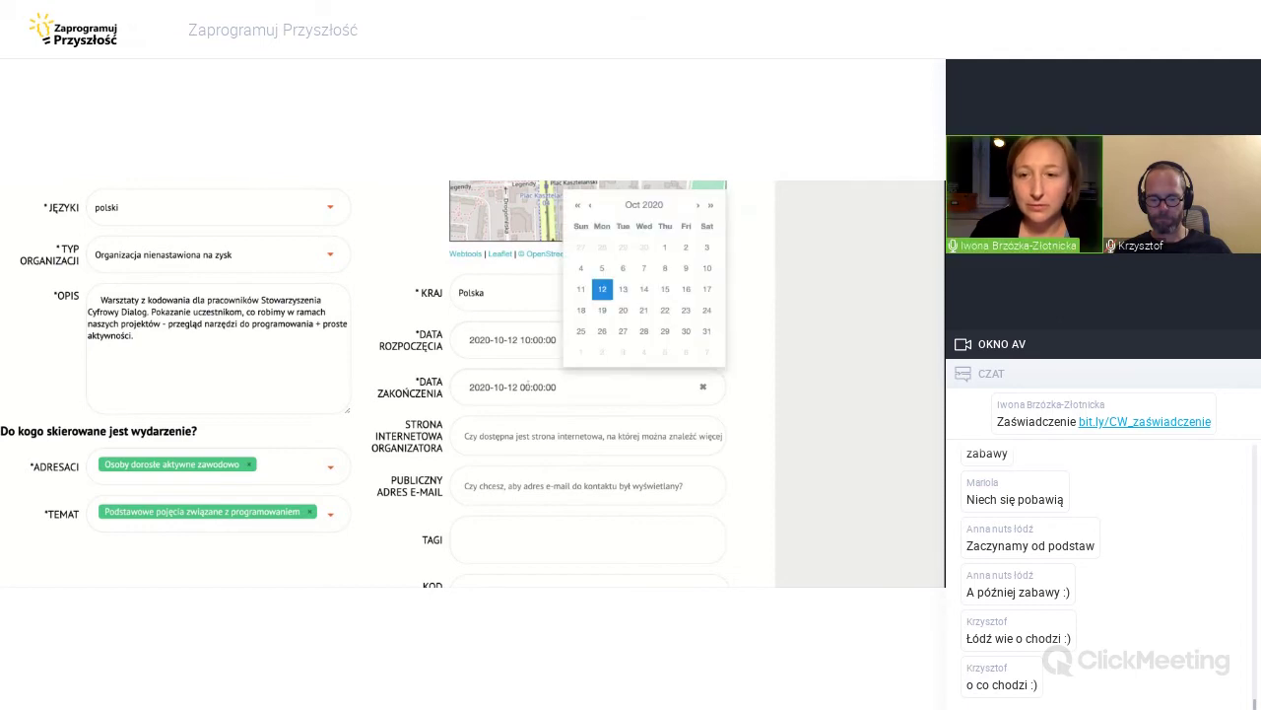
Clear and re-enter the end date as 12 October 2020 at 11:30.
left_click(704, 389)
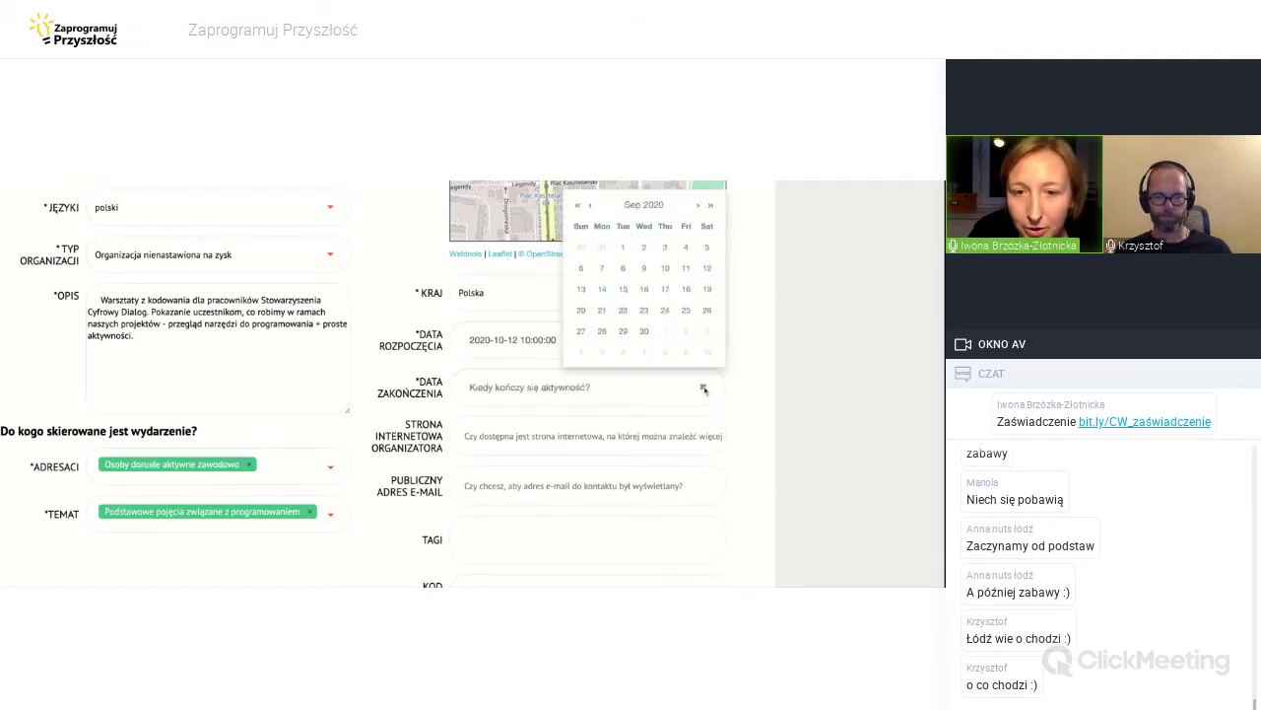
left_click(595, 387)
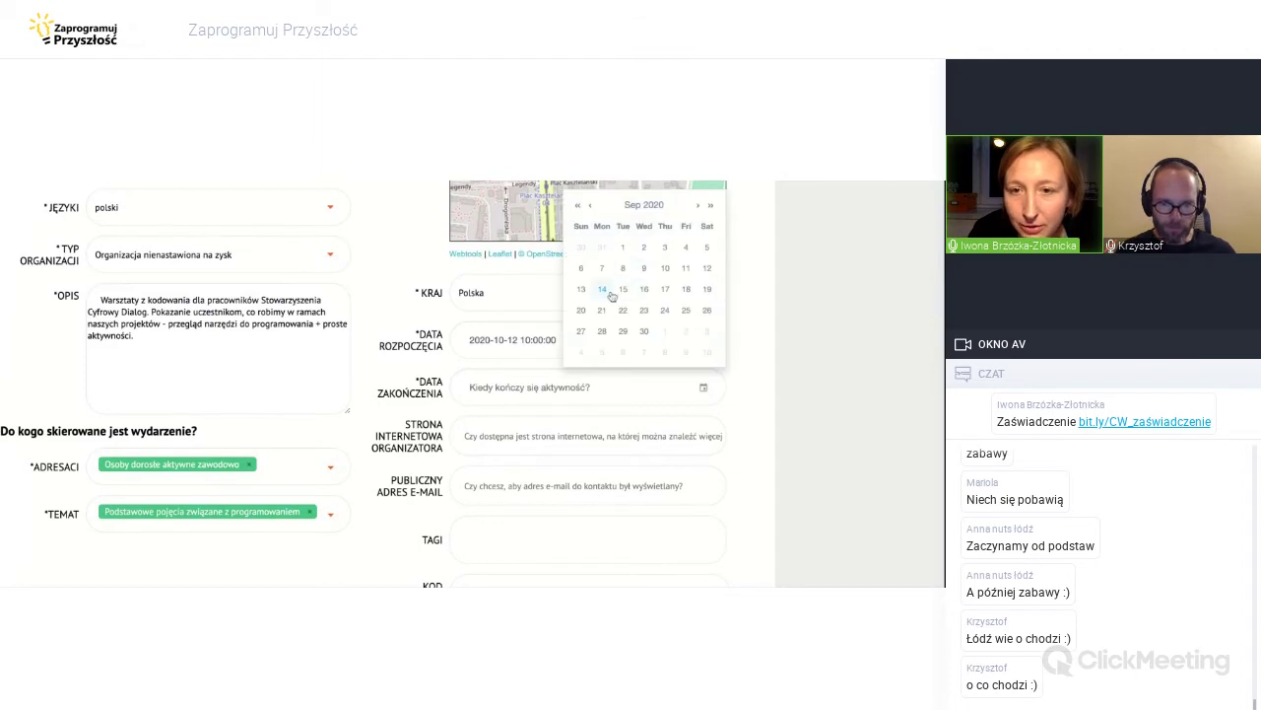
left_click(603, 290)
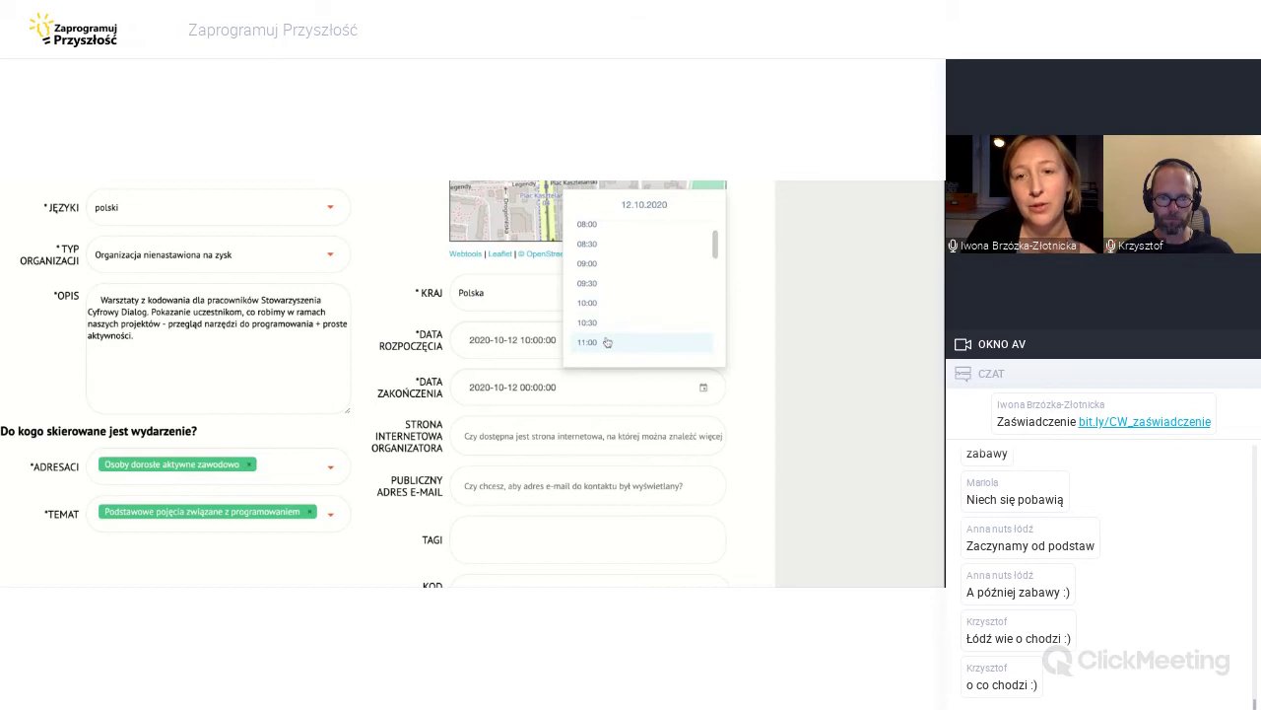
left_click(600, 359)
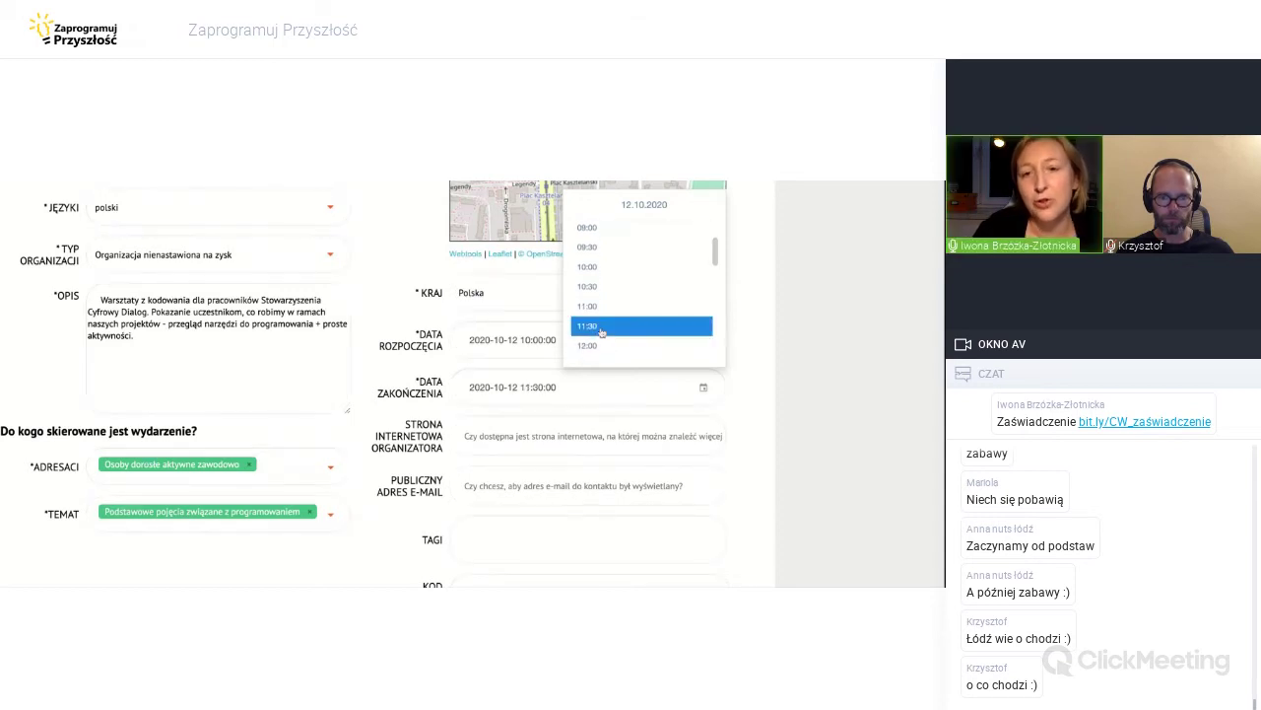
scroll(609, 434, "down", 1)
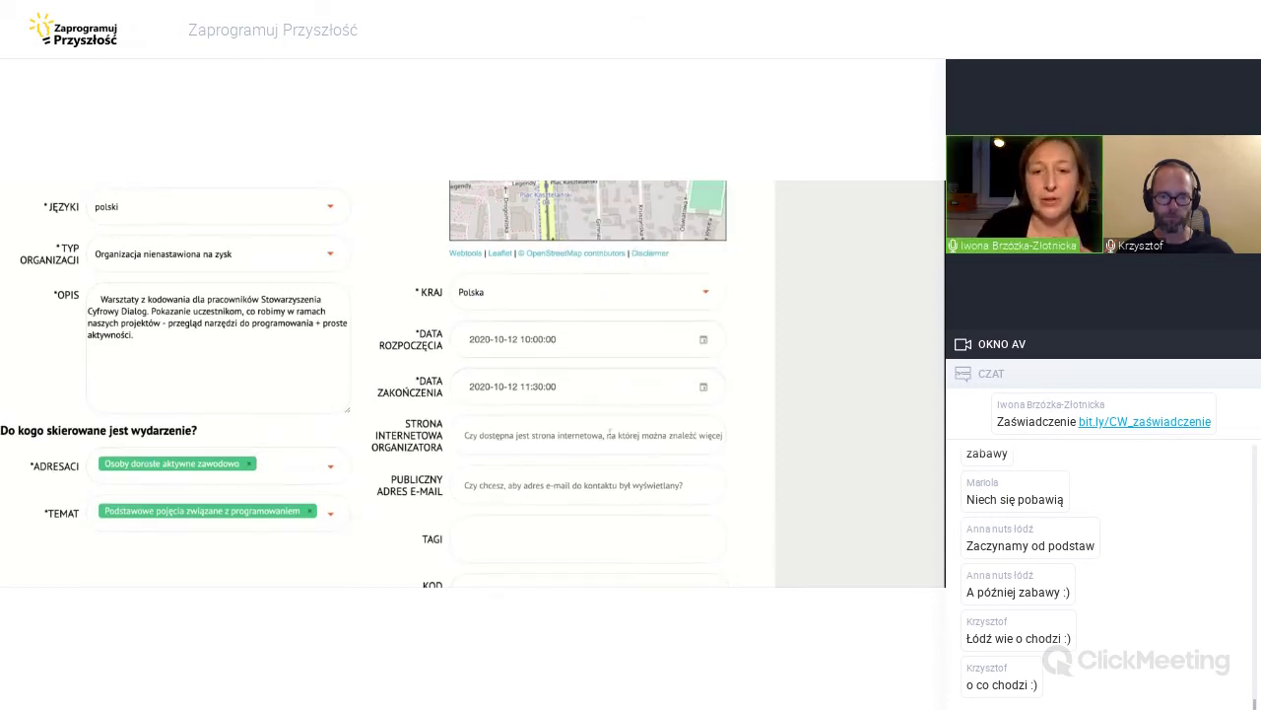
scroll(610, 434, "down", 1)
left_click(498, 376)
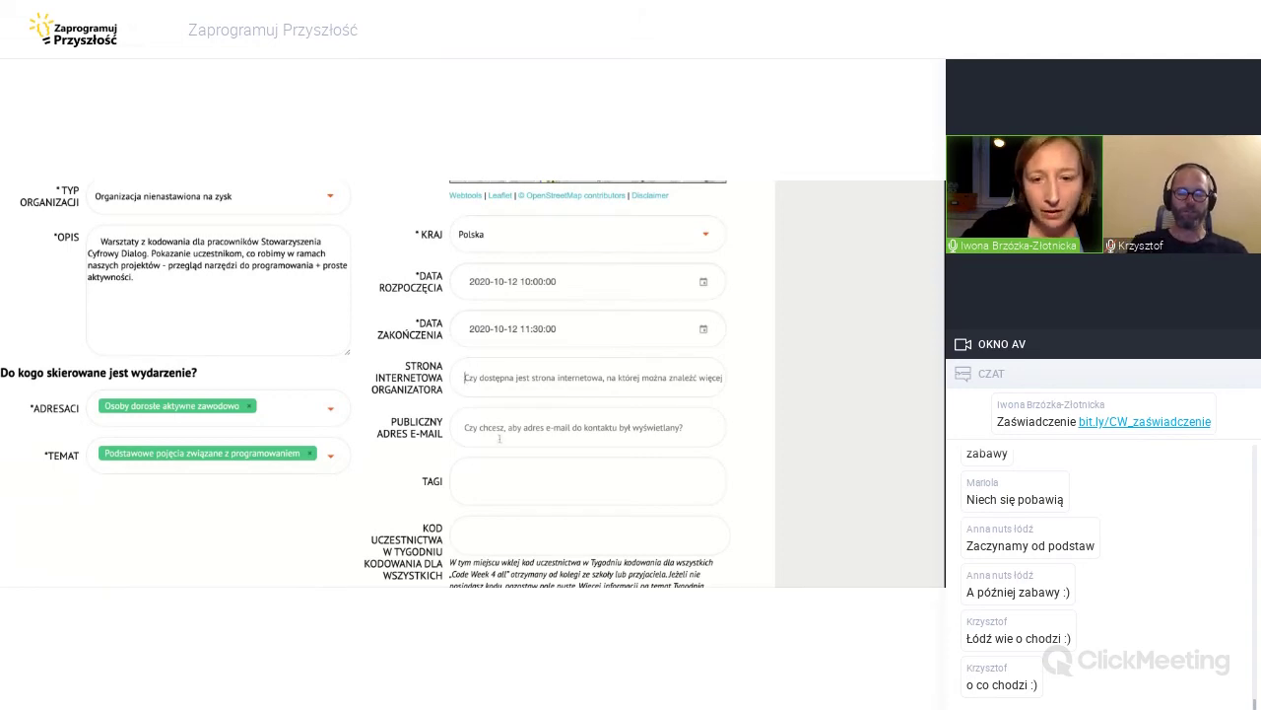
type("https://cyfrowydialog.pl/")
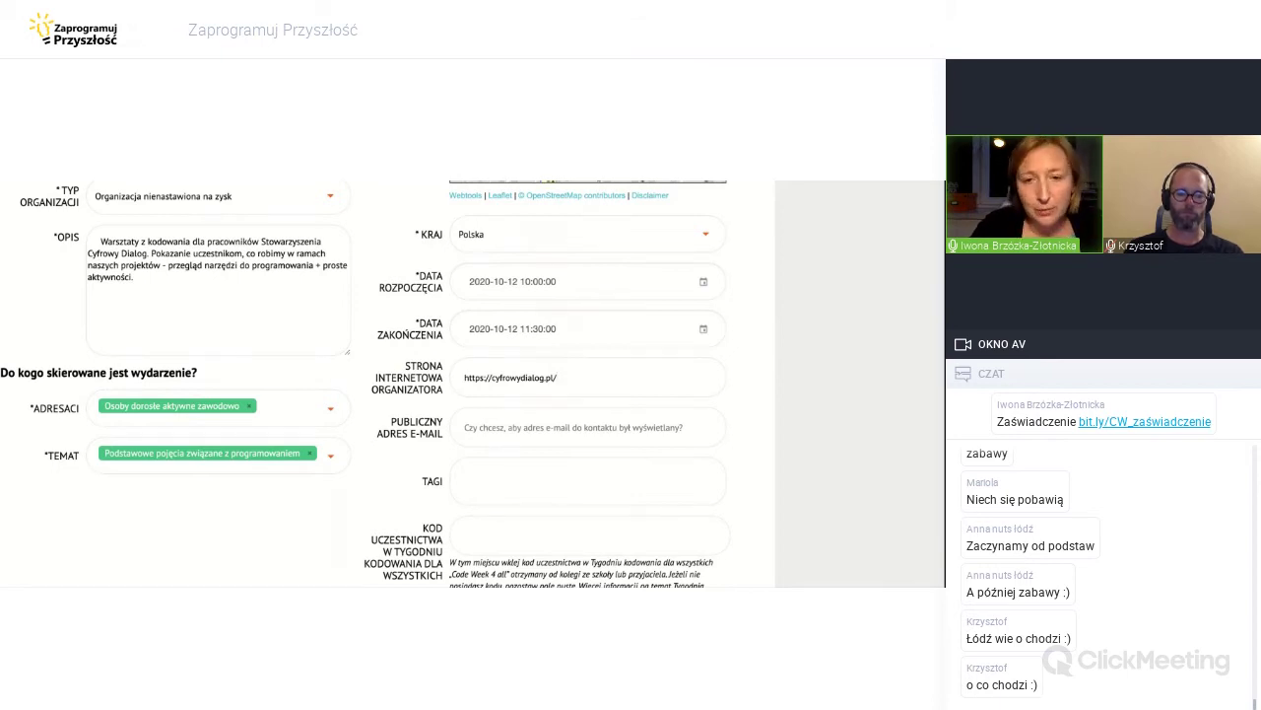
scroll(607, 489, "down", 2)
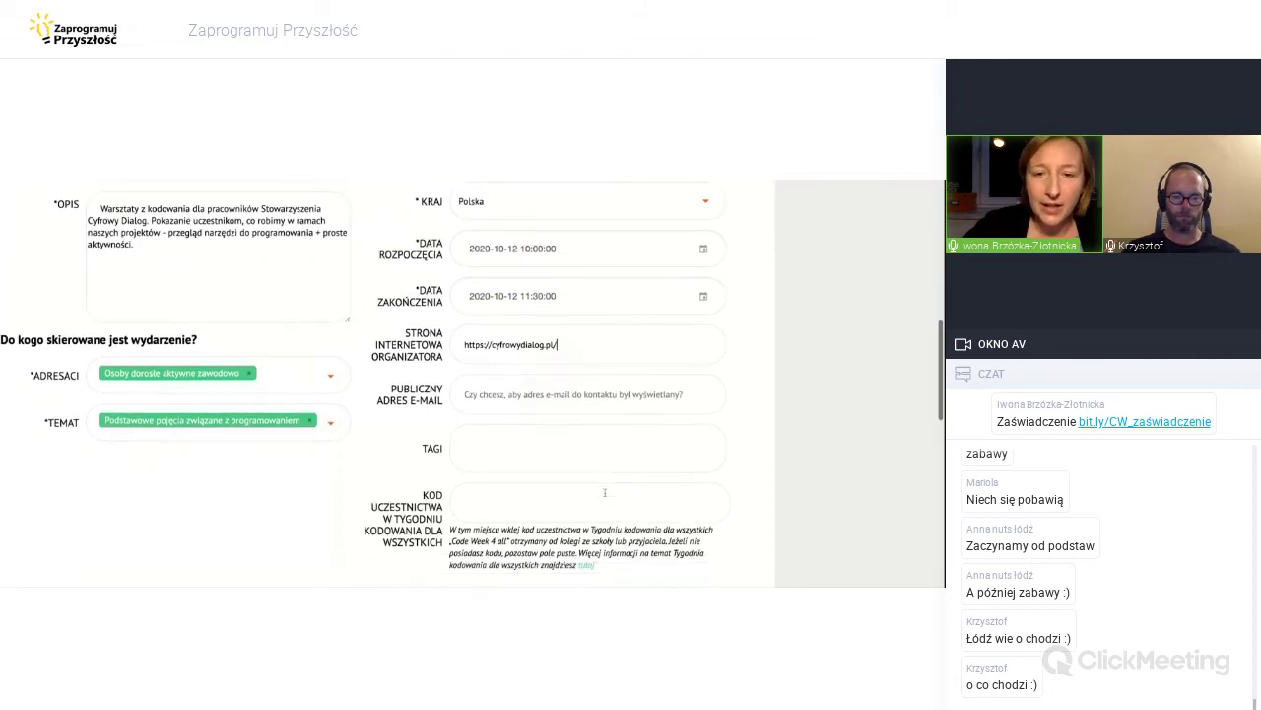
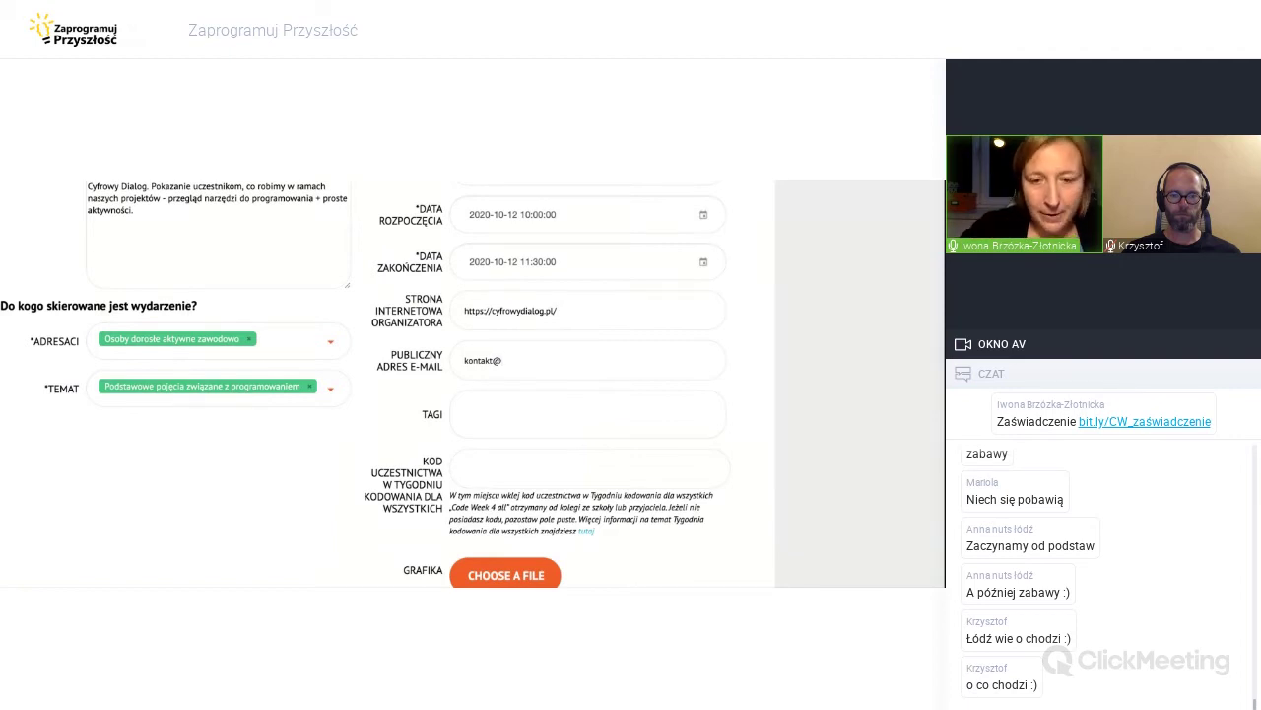
Fill in the public contact e-mail and type the tag 'ZaprogramujPrzyszłość'.
scroll(607, 490, "down", 1)
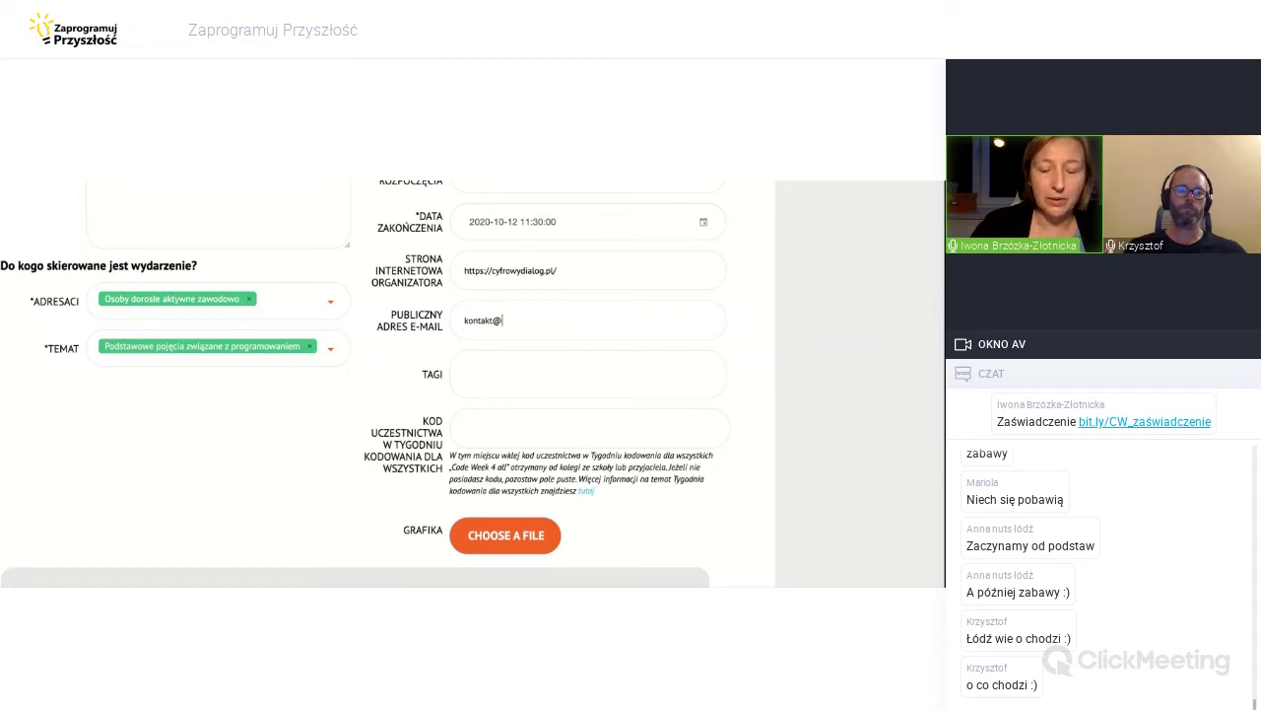
type("cyfrowydialog.pl")
left_click(502, 373)
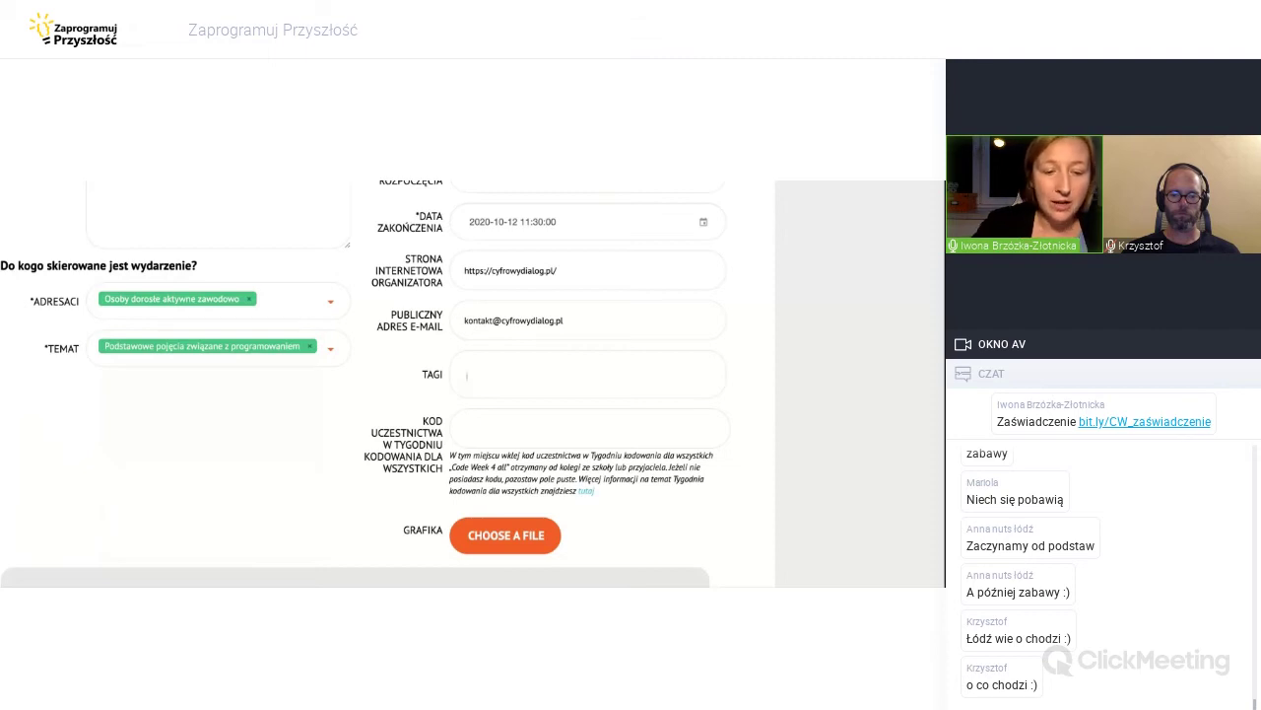
type("Zapr")
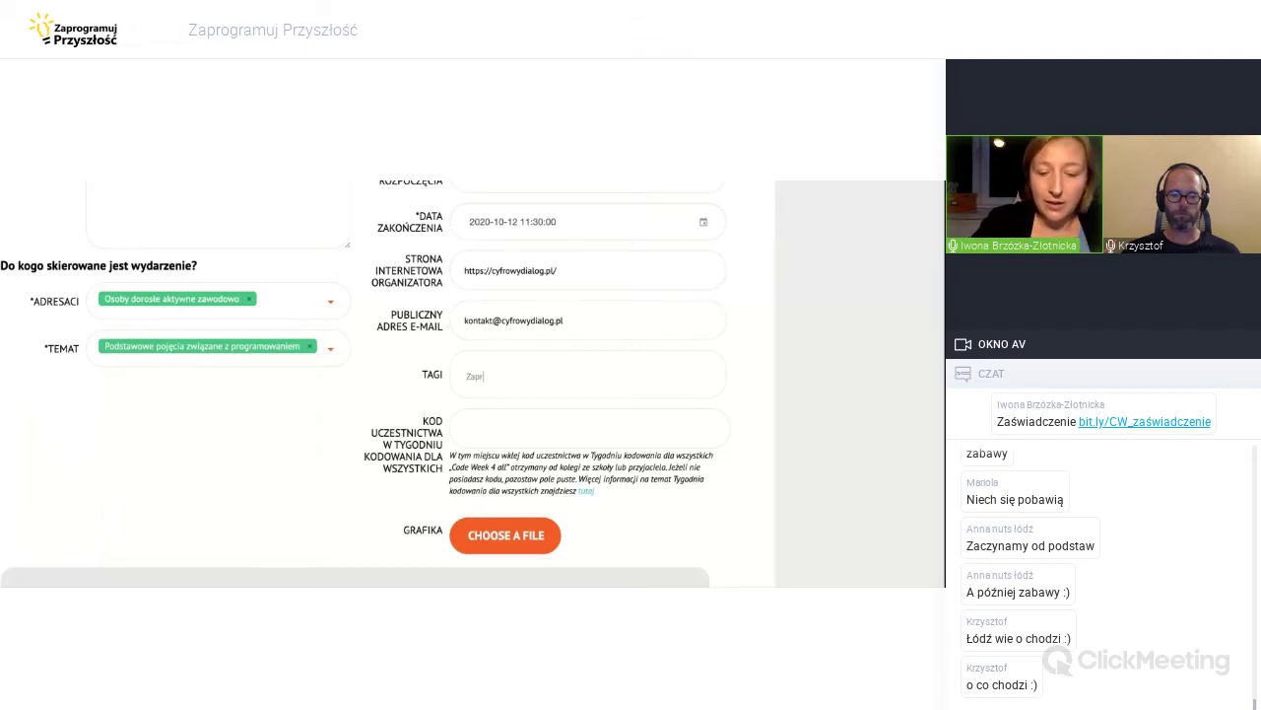
type("ogramujPrzys")
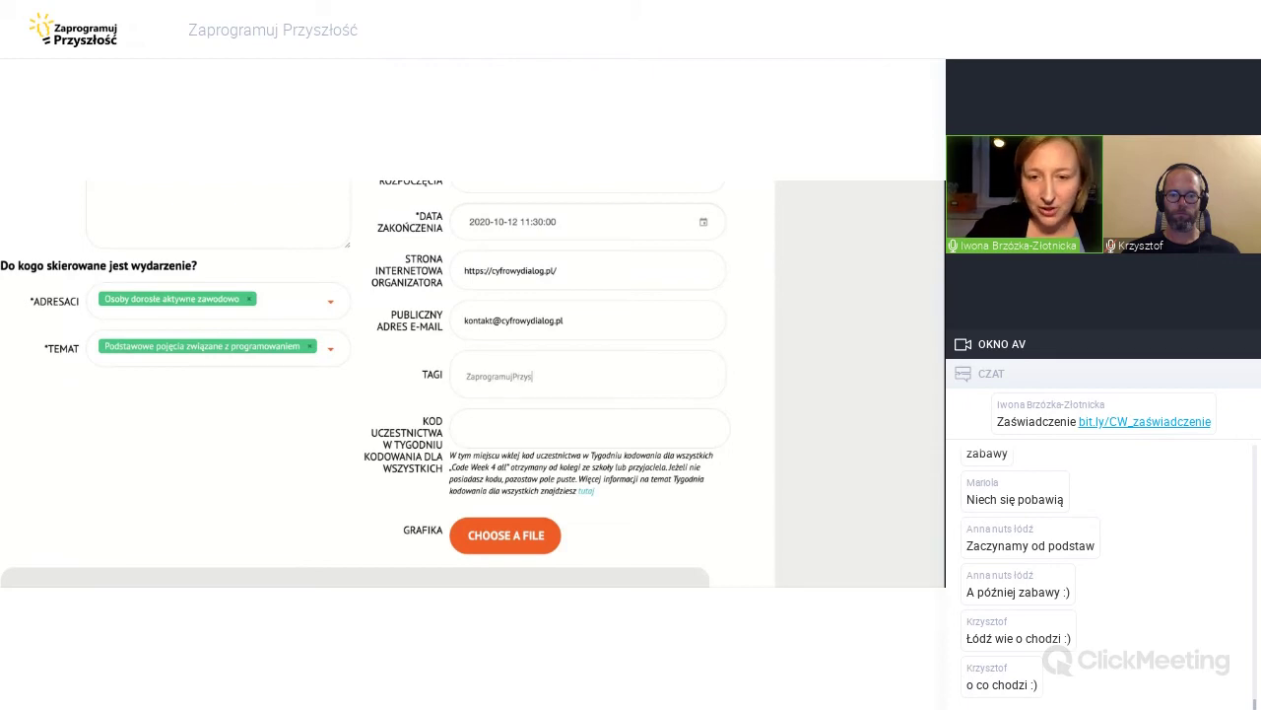
type("złość")
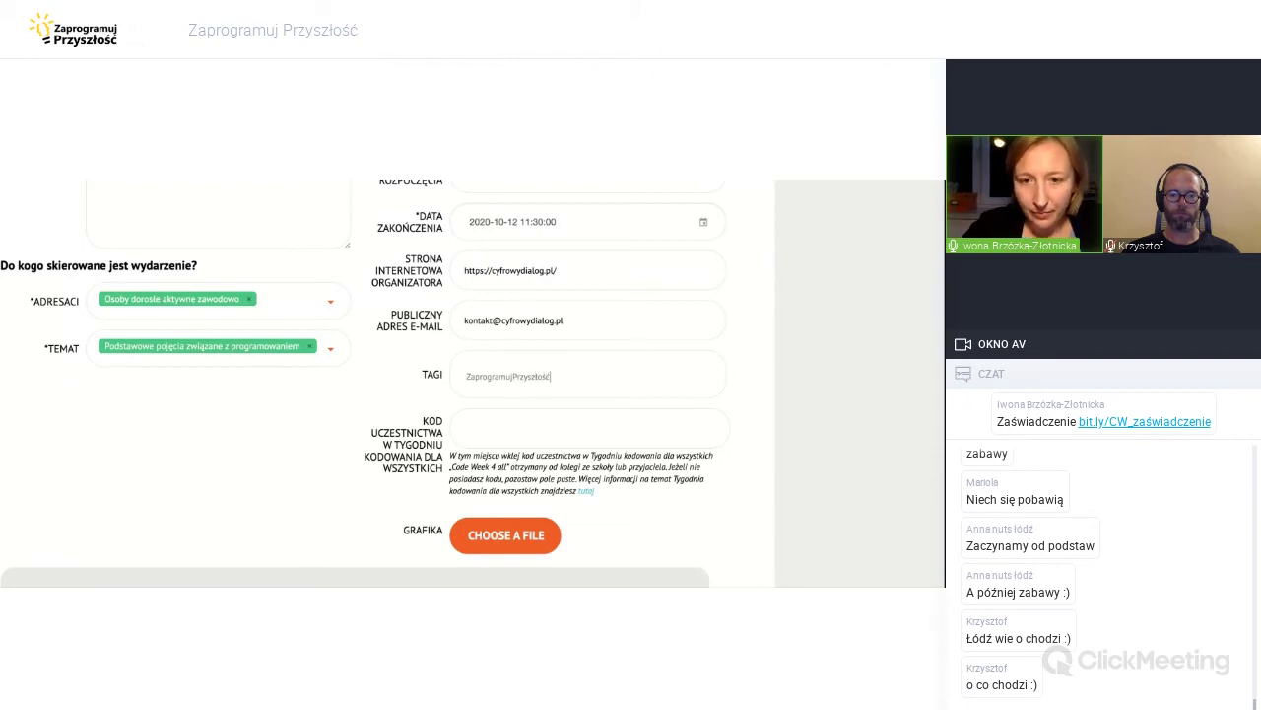
Confirm ZaprogramujPrzyszłość, then add CyfrowyDialog and programowanieoffline as tags.
key("Return")
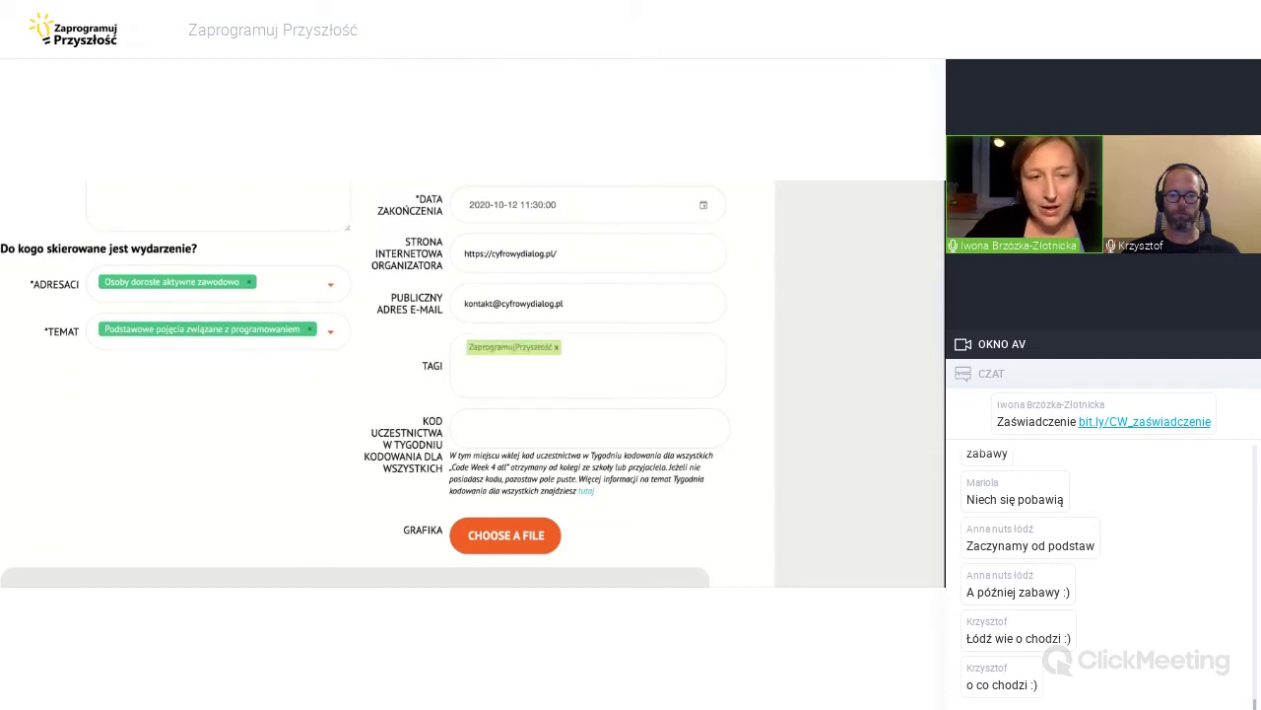
scroll(357, 391, "up", 2)
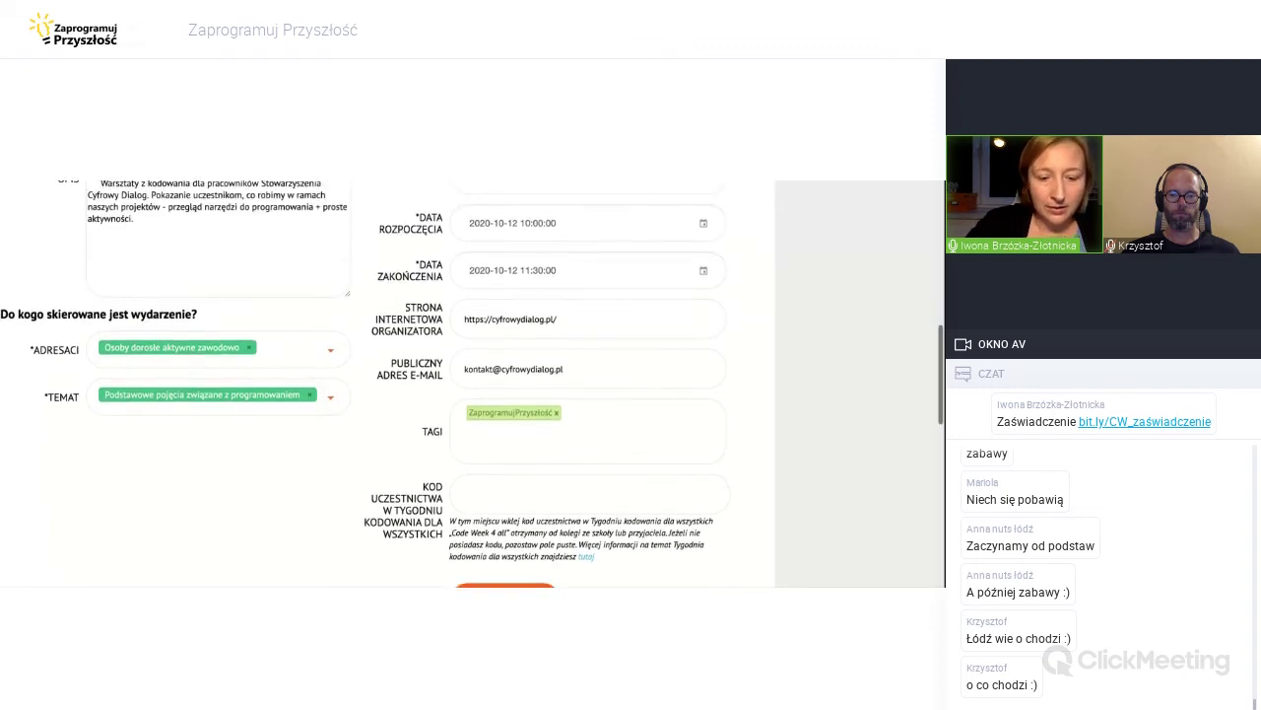
scroll(374, 384, "down", 1)
type("Cyfro")
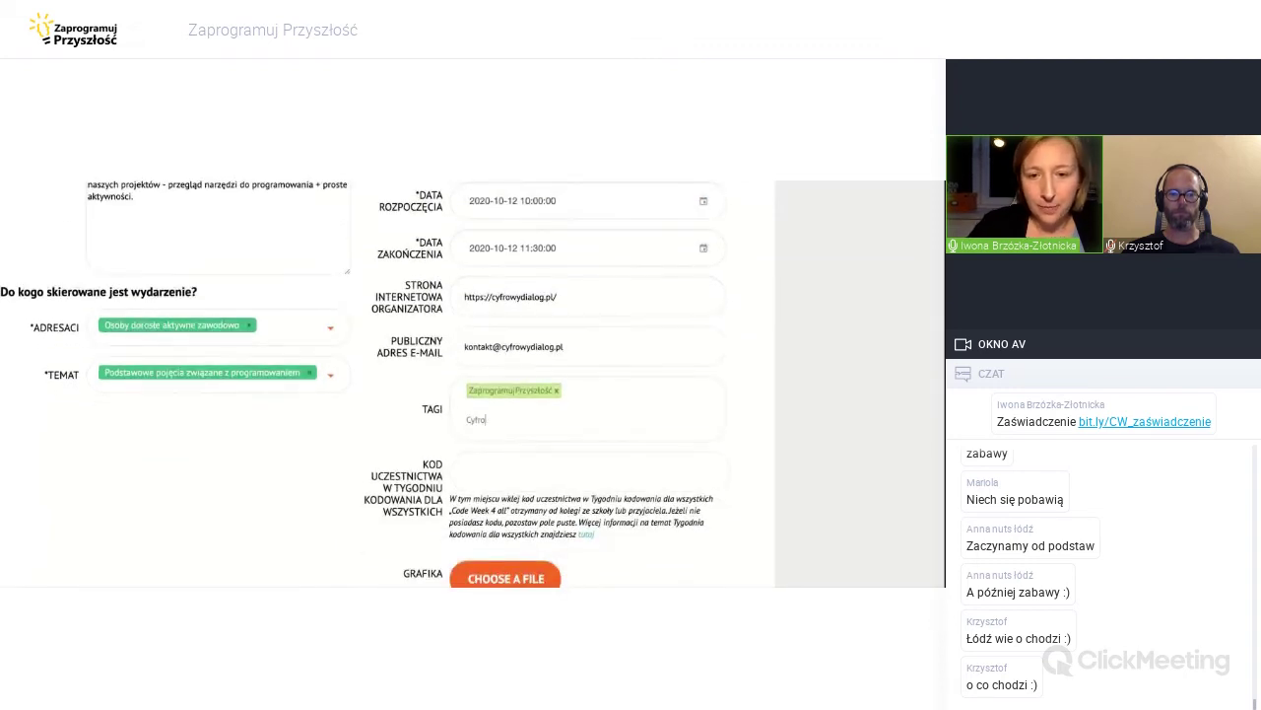
type("wyDialog")
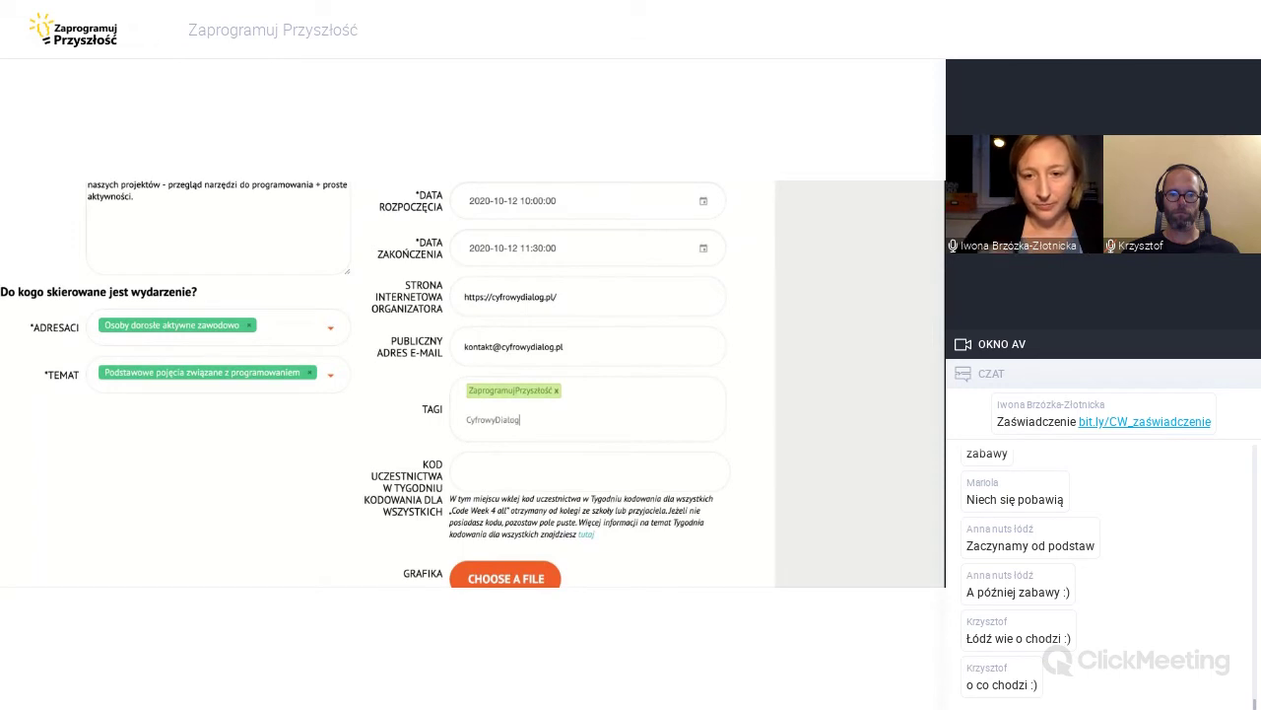
key("Return")
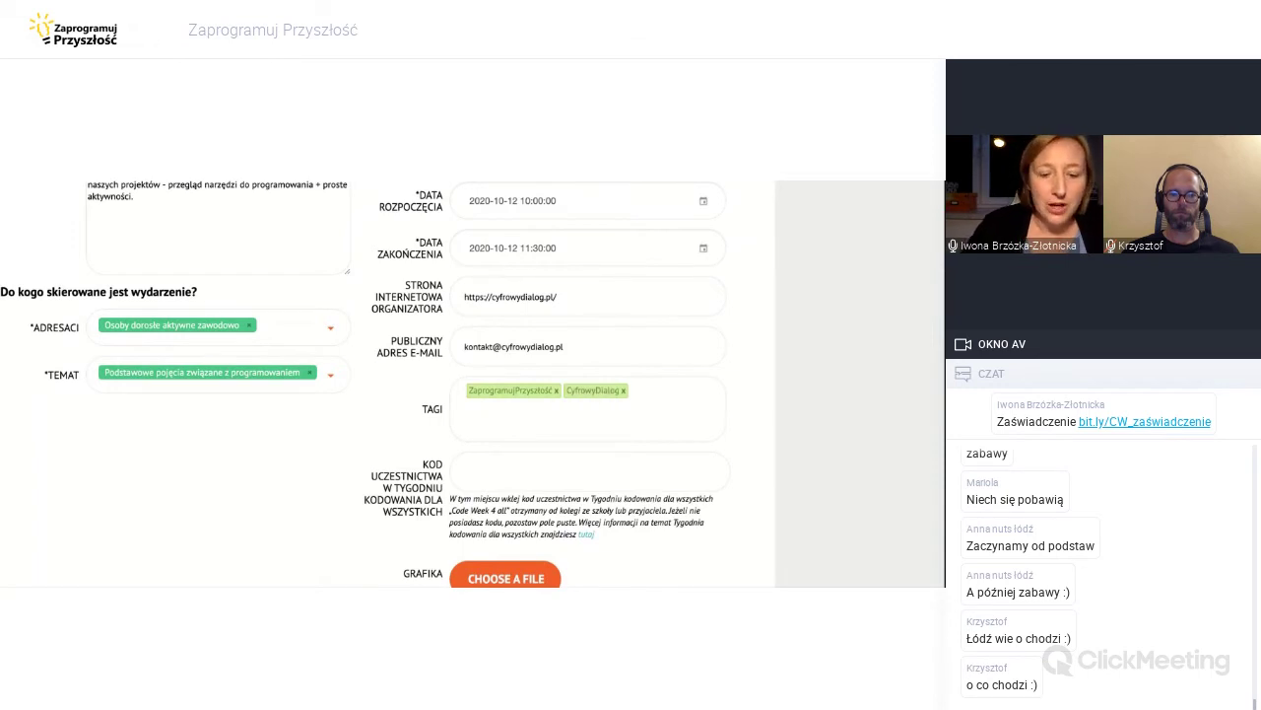
type("pr")
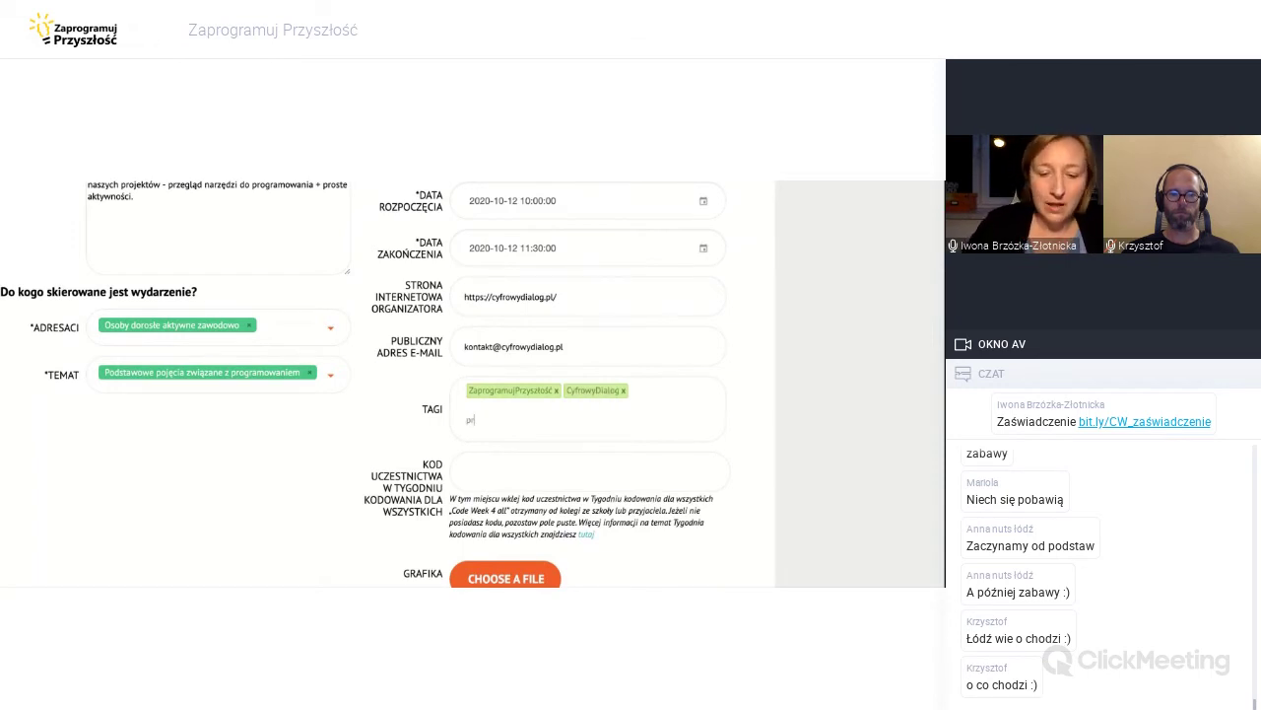
type("ogramowanie")
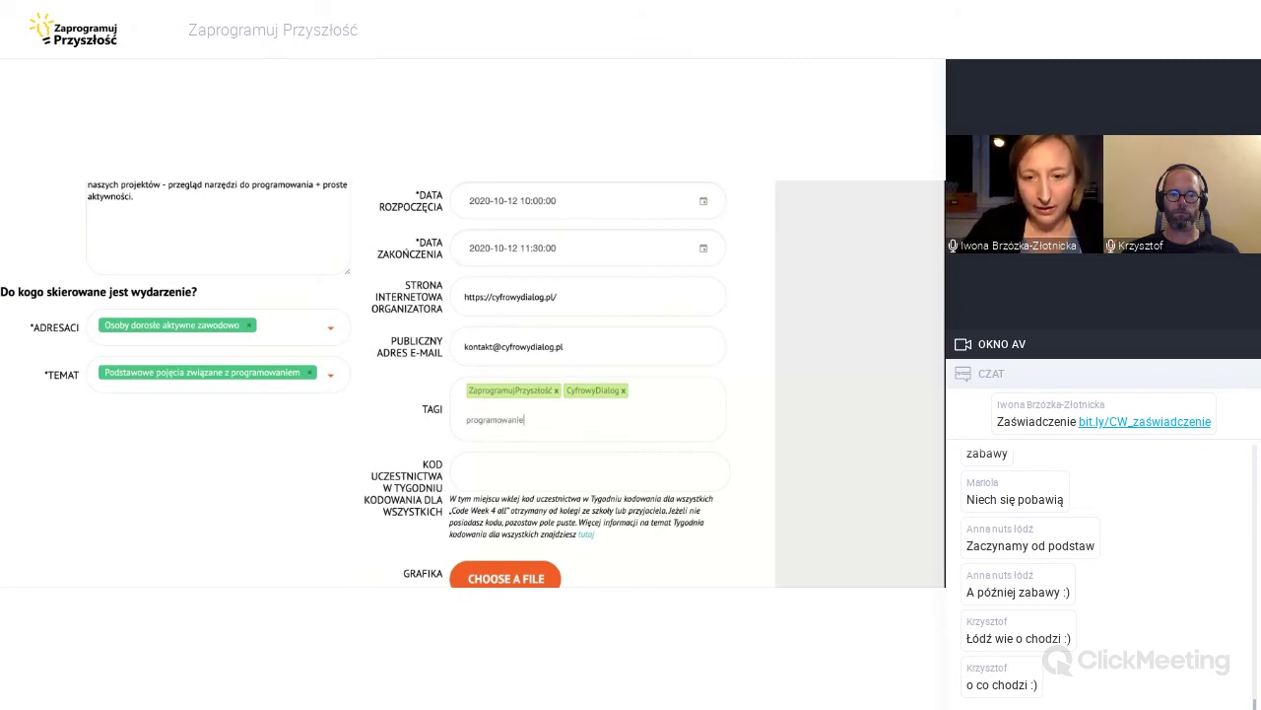
type("offline")
key("Return")
scroll(640, 418, "down", 1)
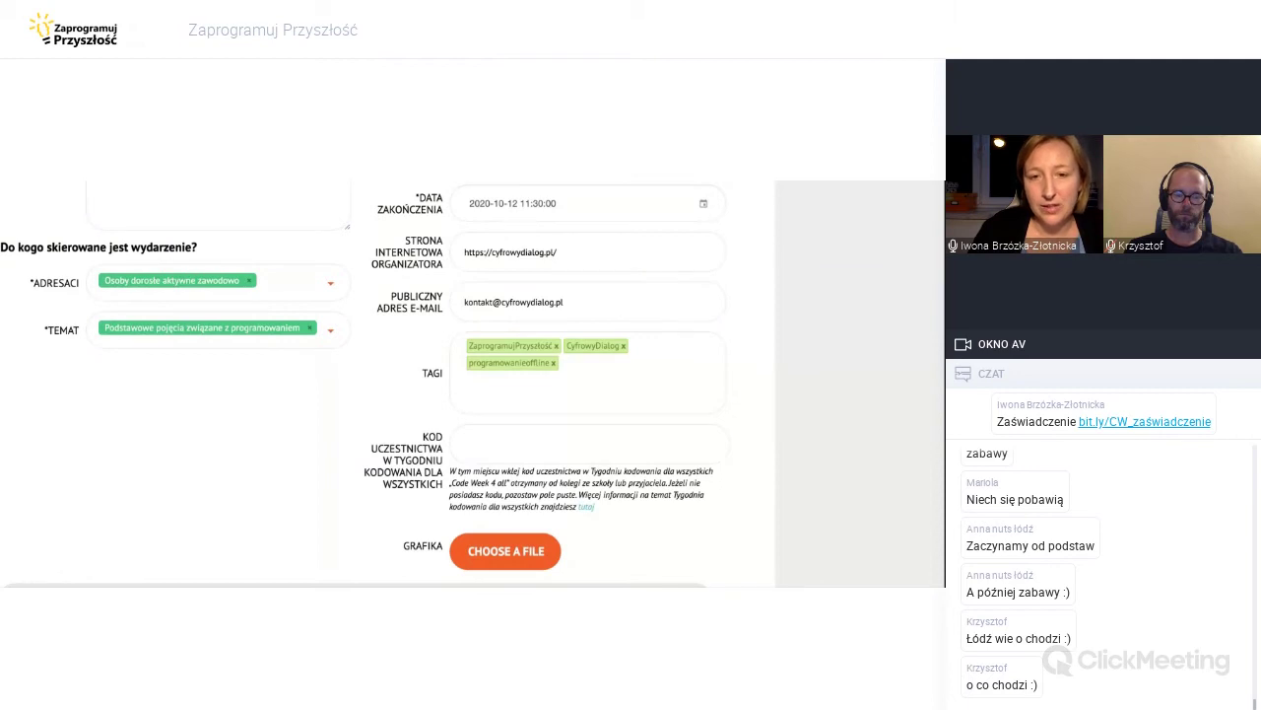
scroll(355, 384, "down", 1)
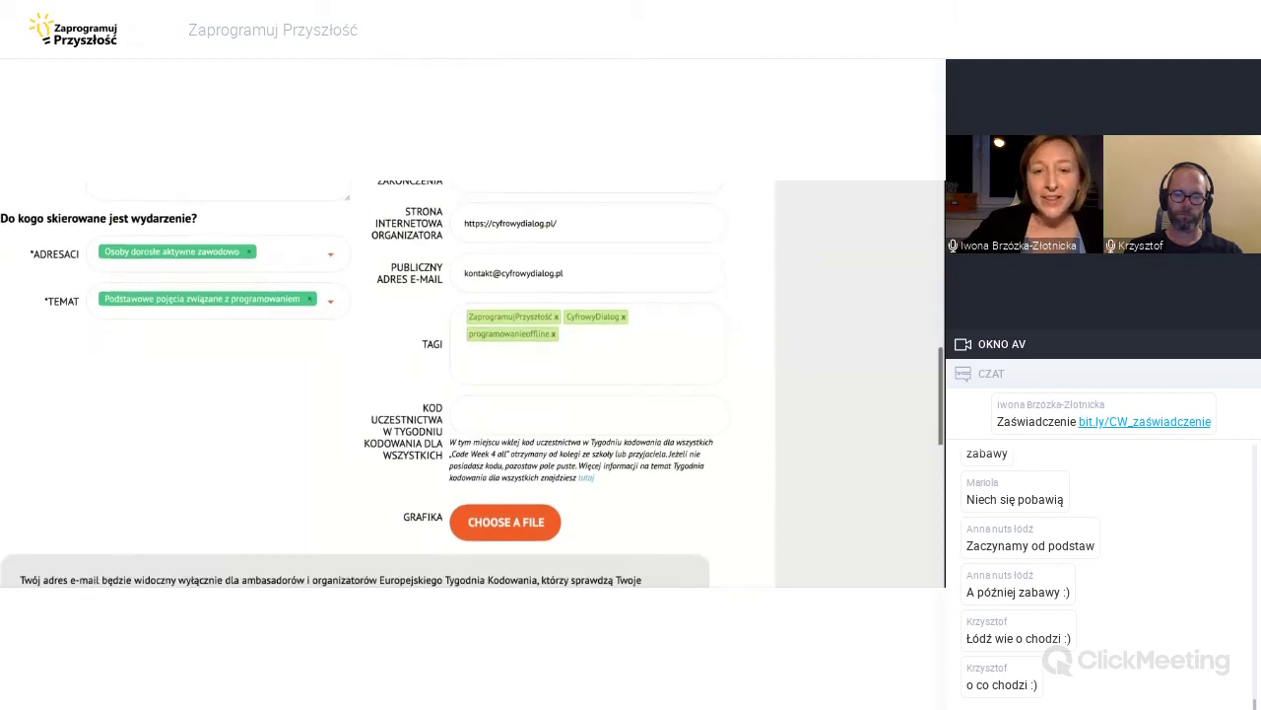
scroll(355, 384, "down", 2)
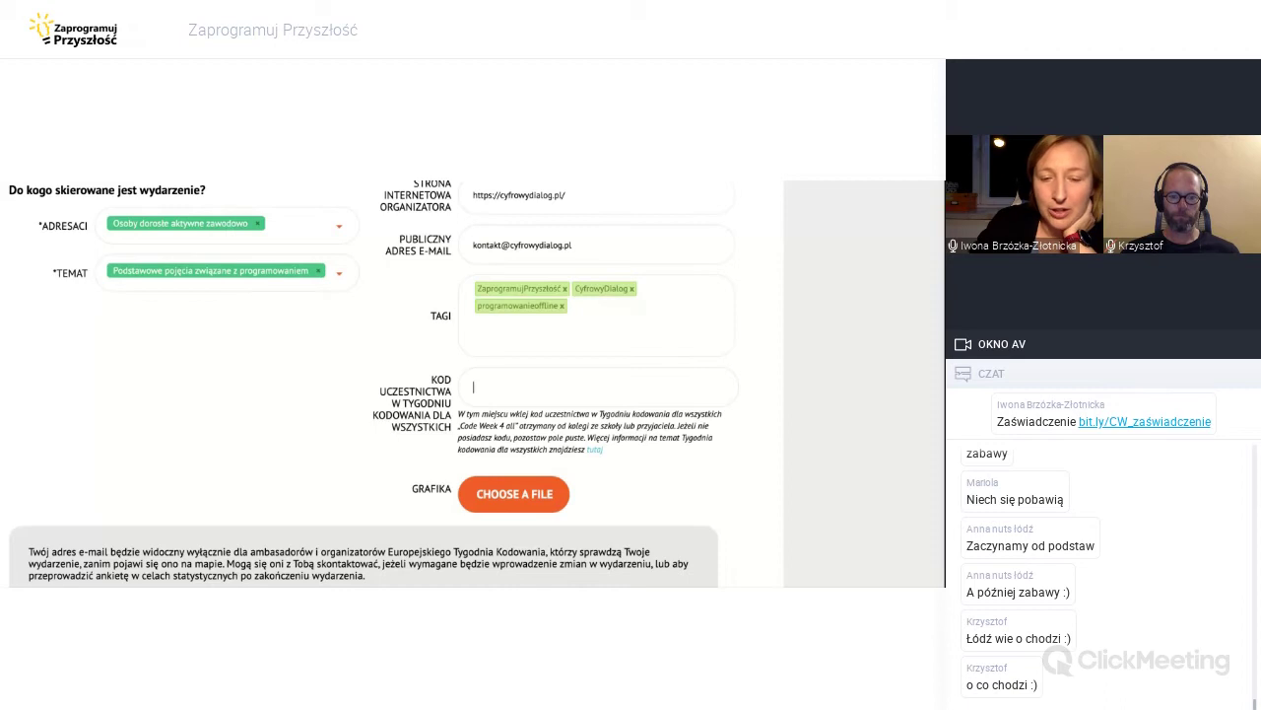
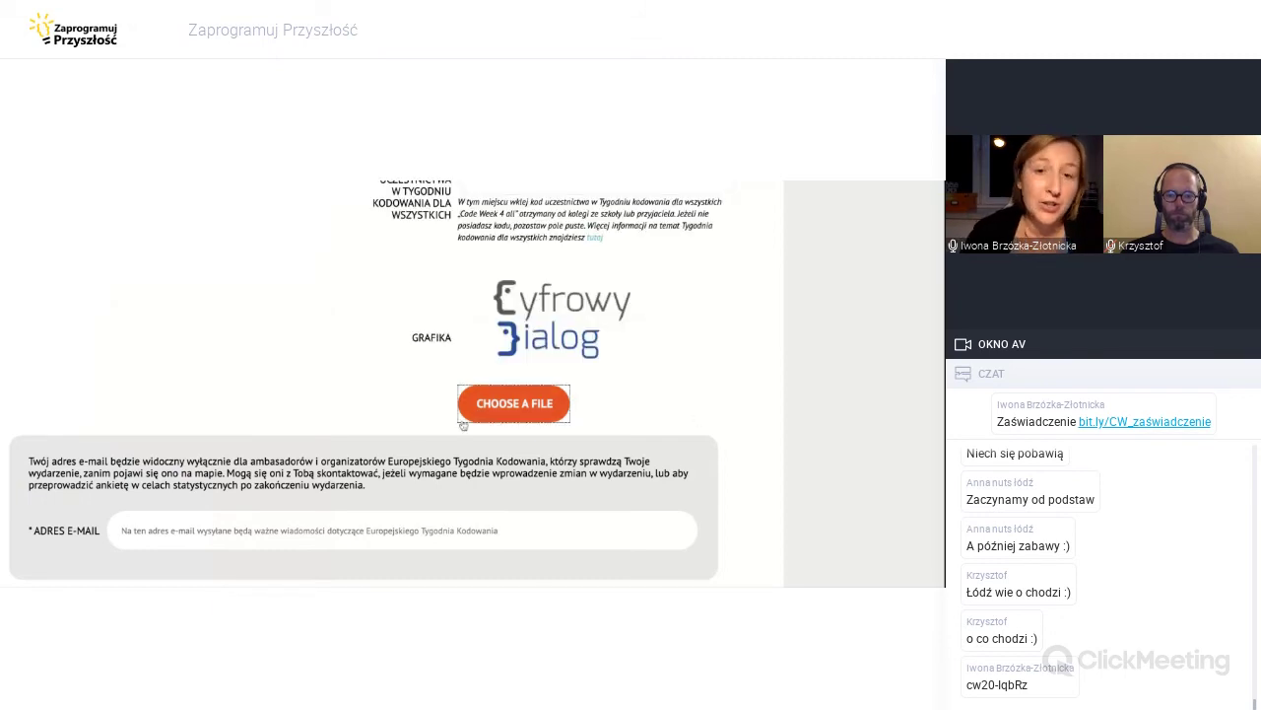
Paste the Code Week participation code into the KOD UCZESTNICTWA field.
scroll(652, 436, "up", 2)
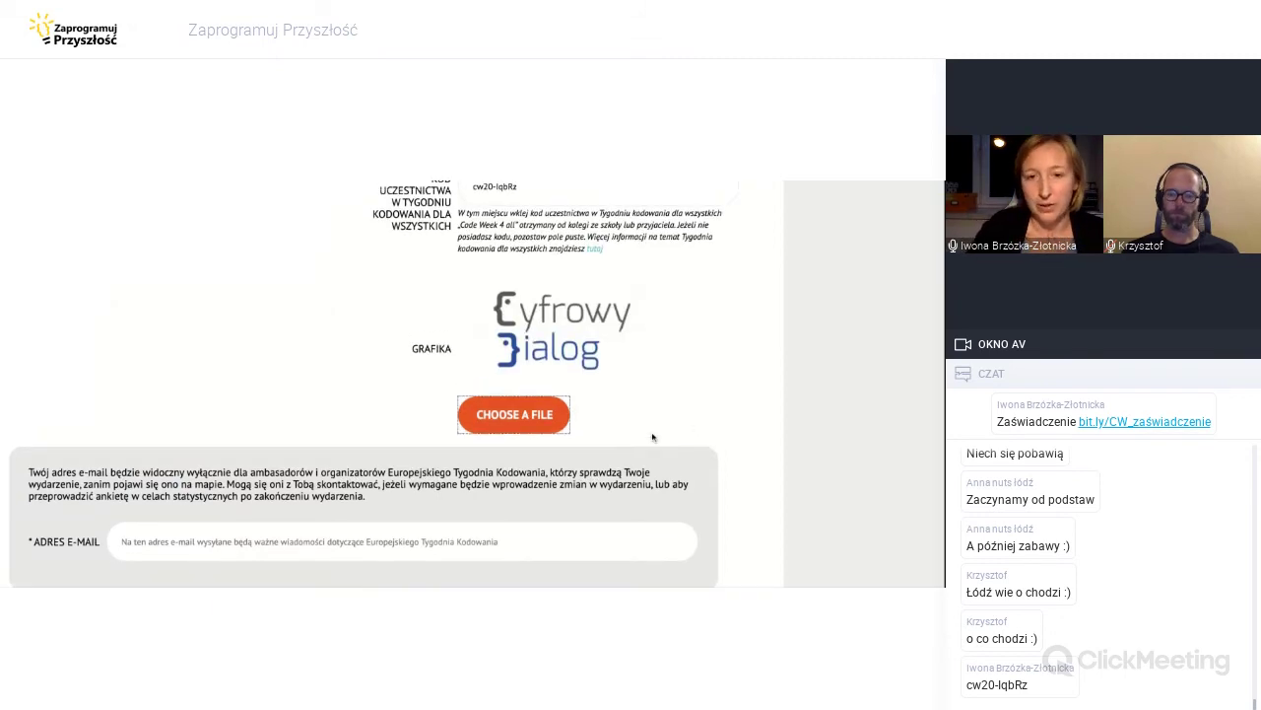
scroll(653, 437, "up", 10)
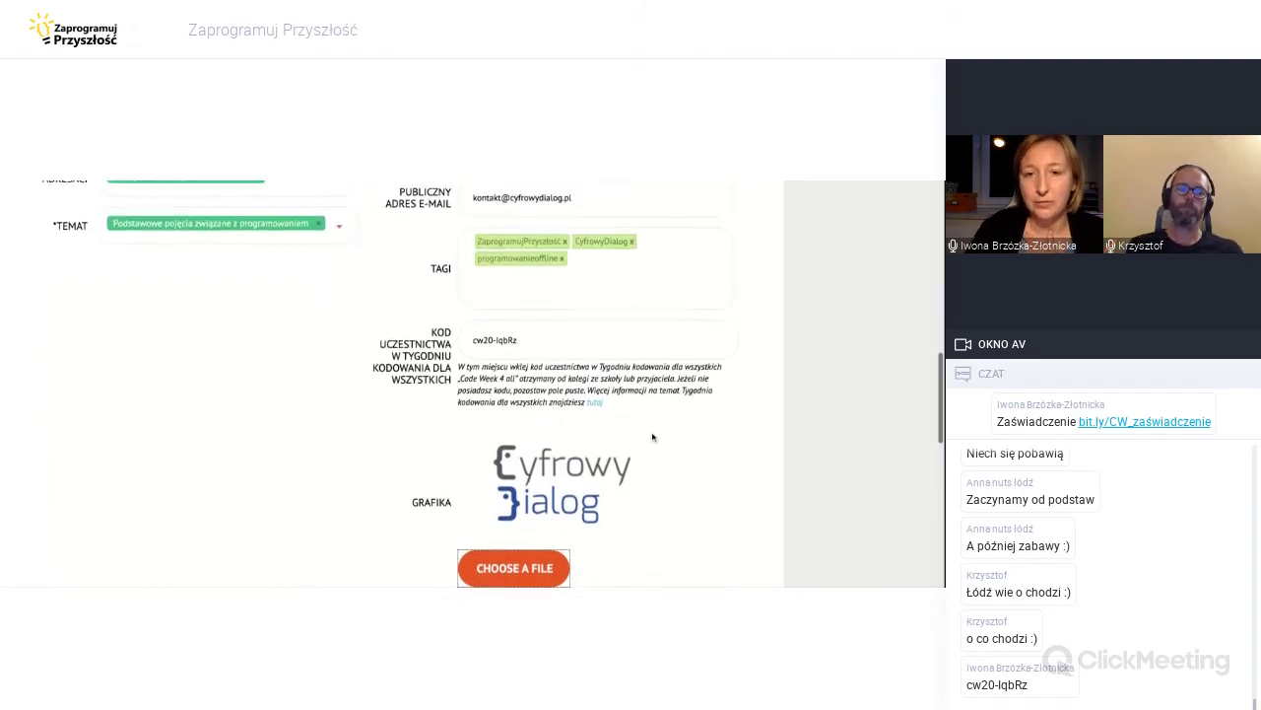
scroll(394, 384, "down", 10)
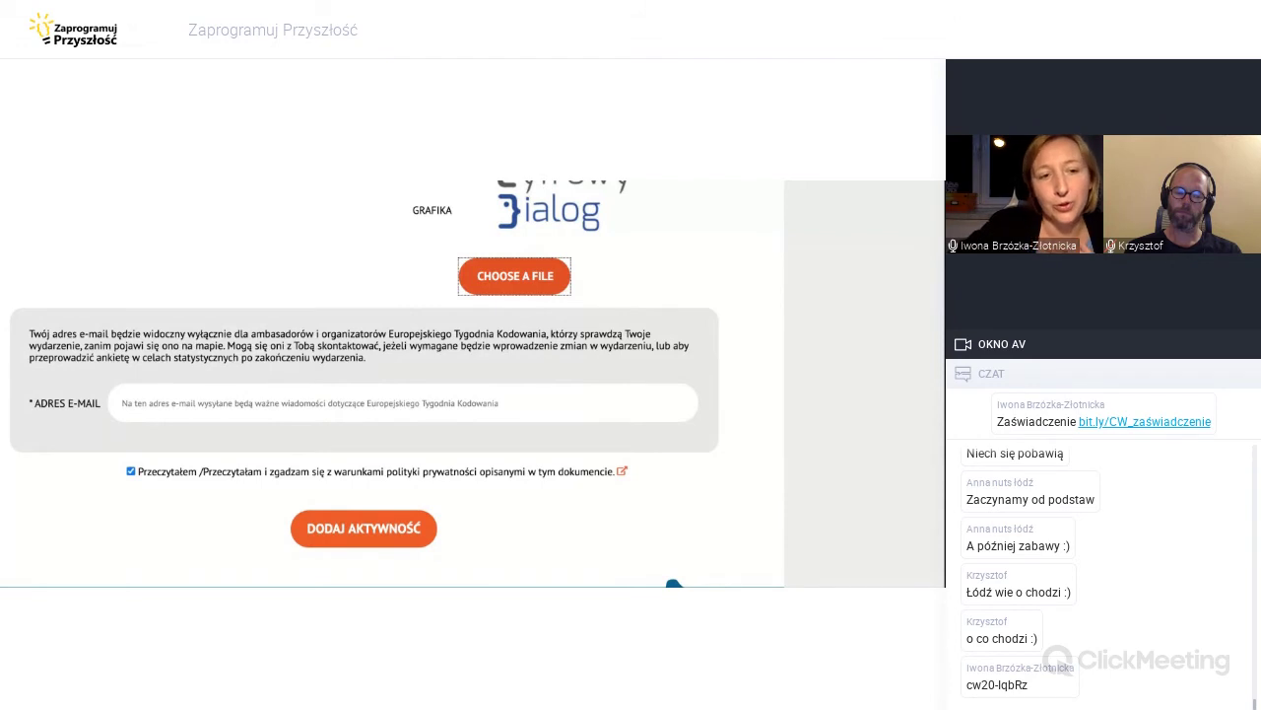
Enter the organiser's contact e-mail address in the ADRES E-MAIL field.
left_click(198, 403)
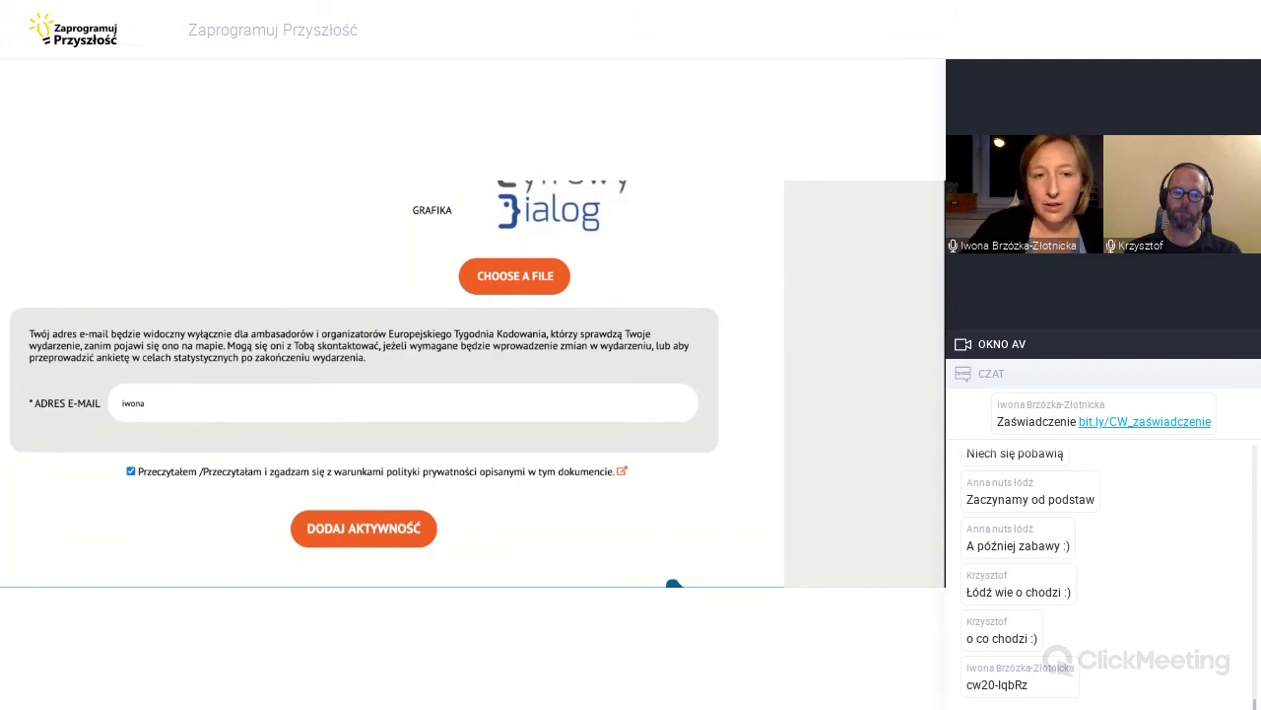
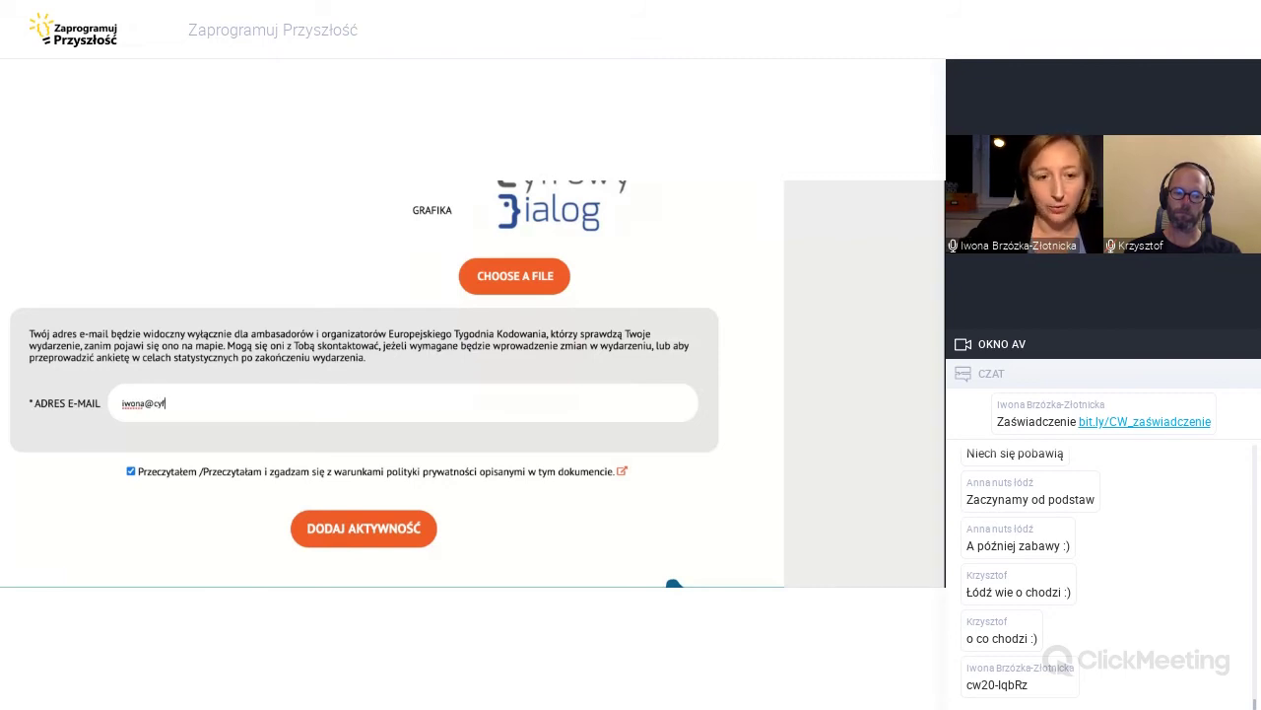
scroll(249, 462, "up", 3)
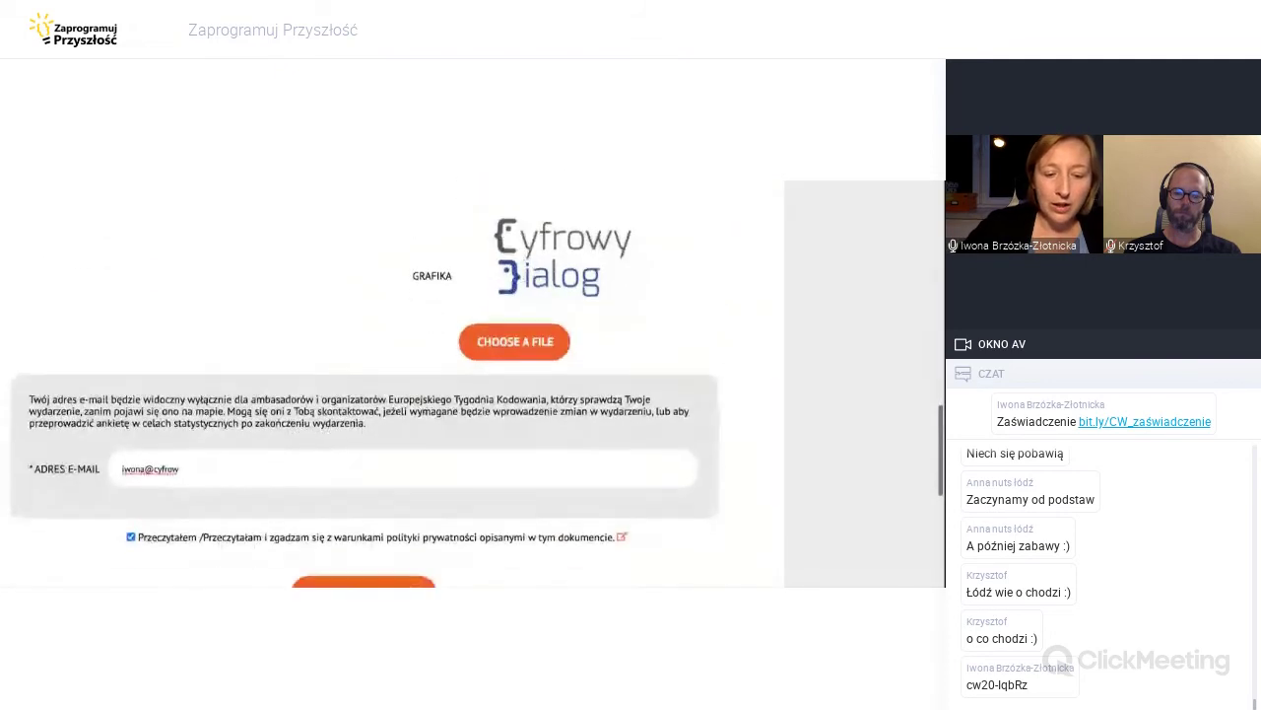
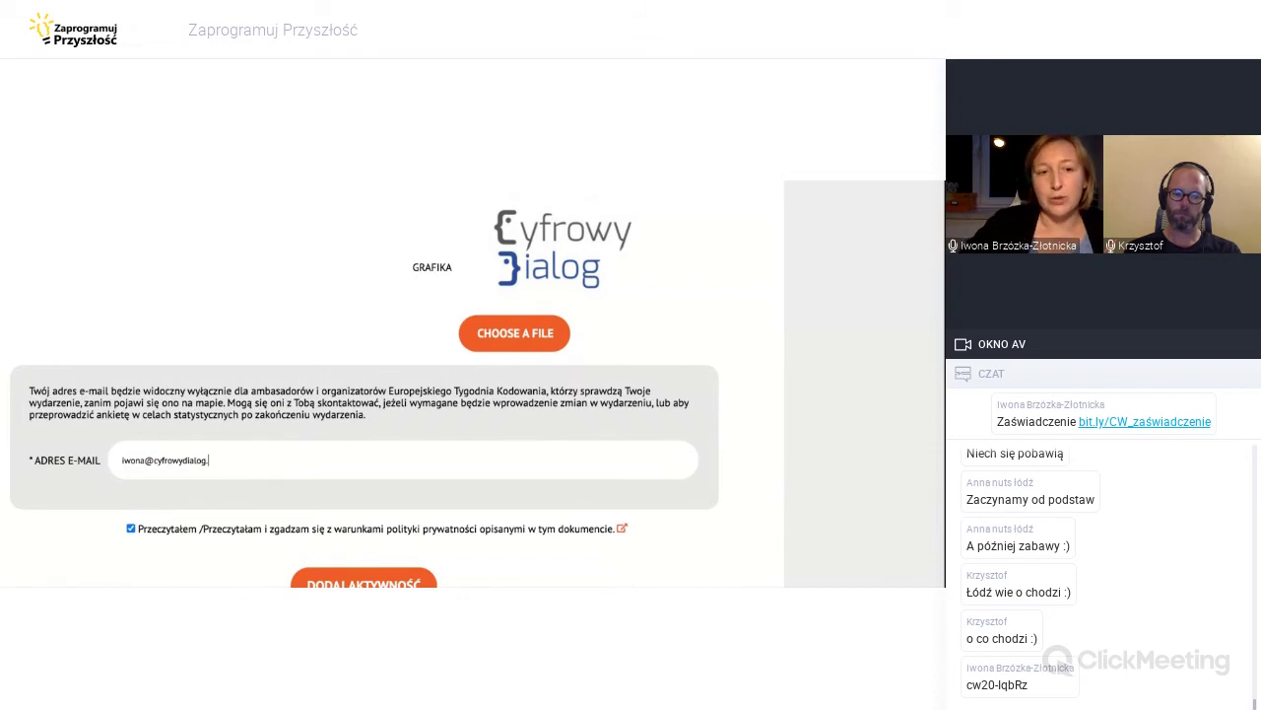
scroll(134, 420, "down", 1)
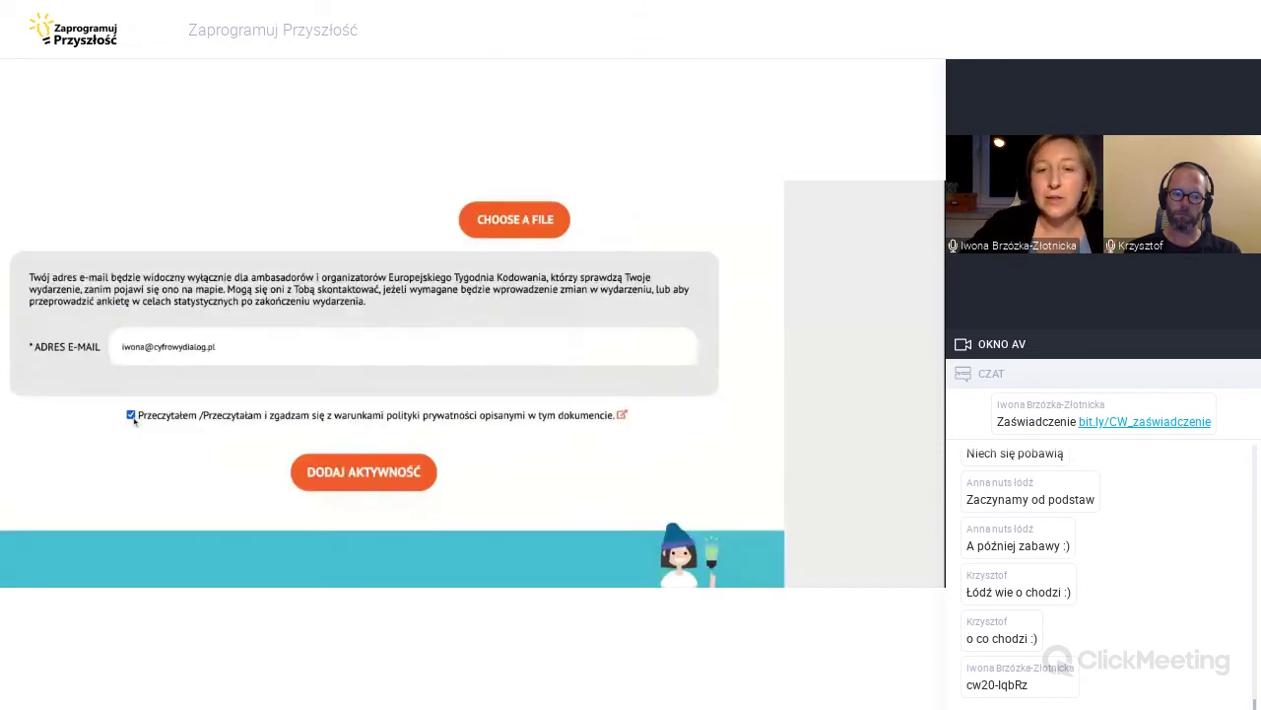
left_click(365, 473)
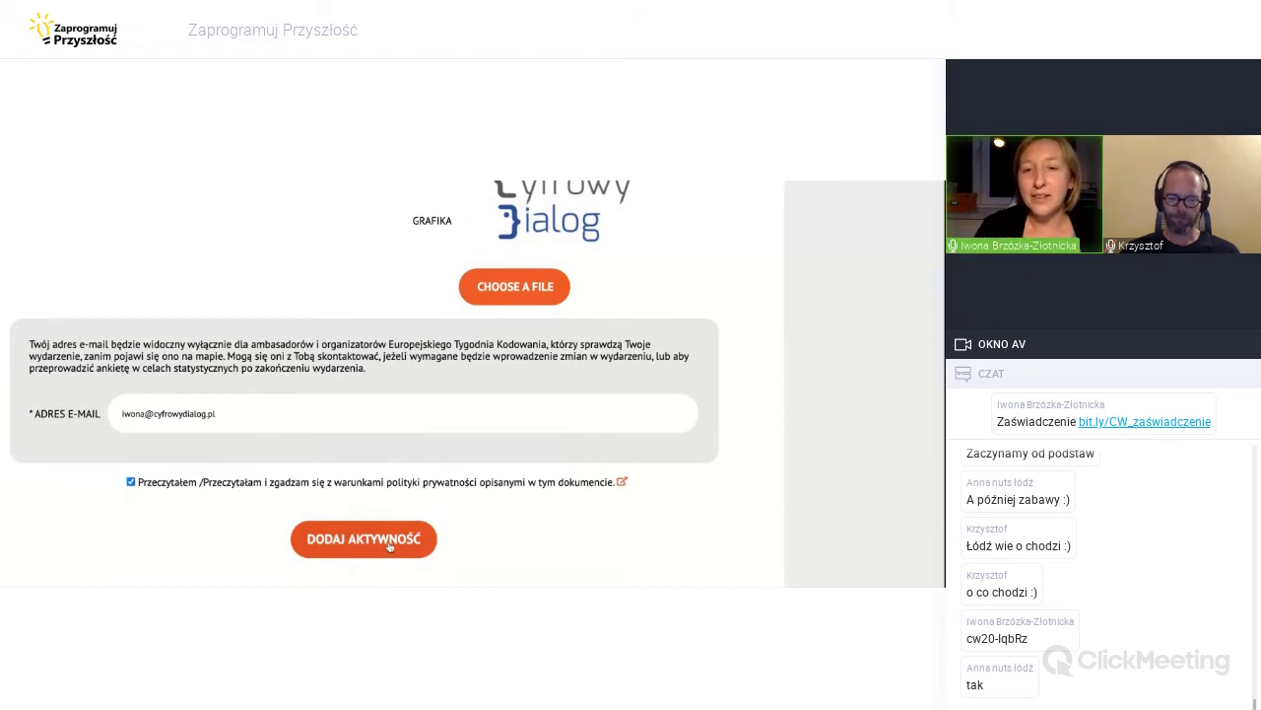
Submit the 'Poranne kodowanie' activity, then select the participation-code sentence on the confirmation page.
left_click(390, 545)
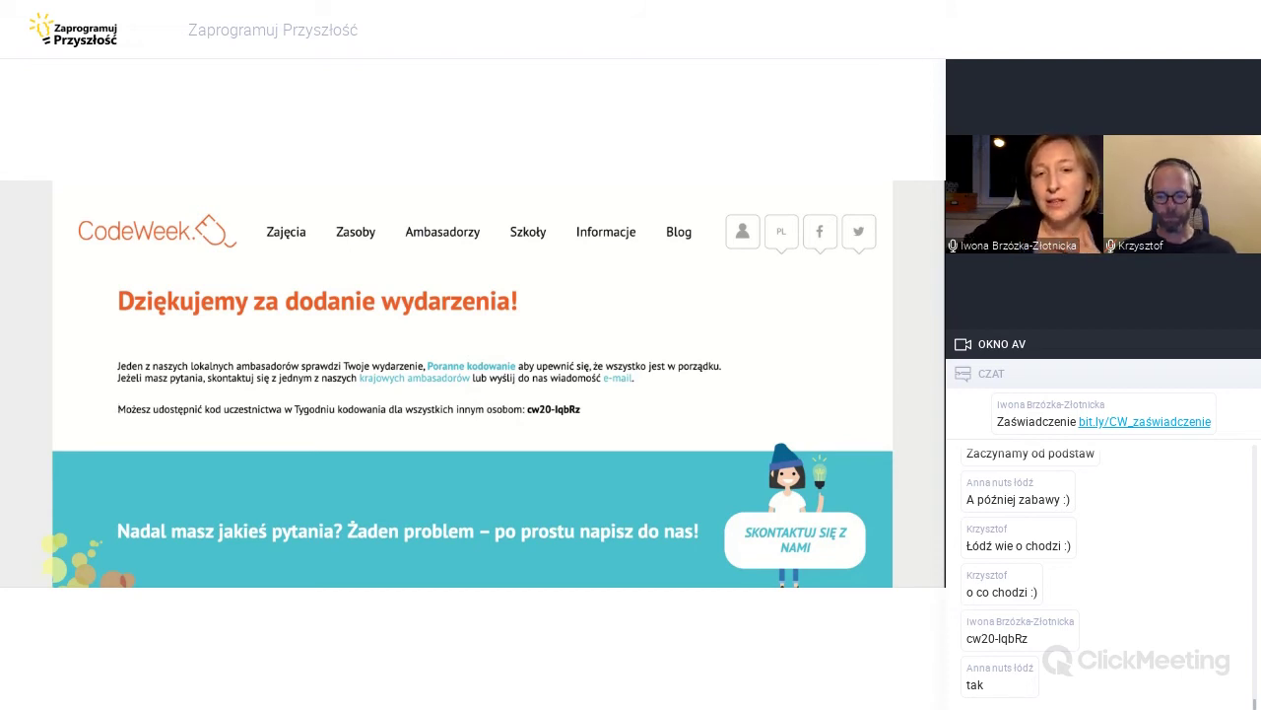
triple_click(349, 408)
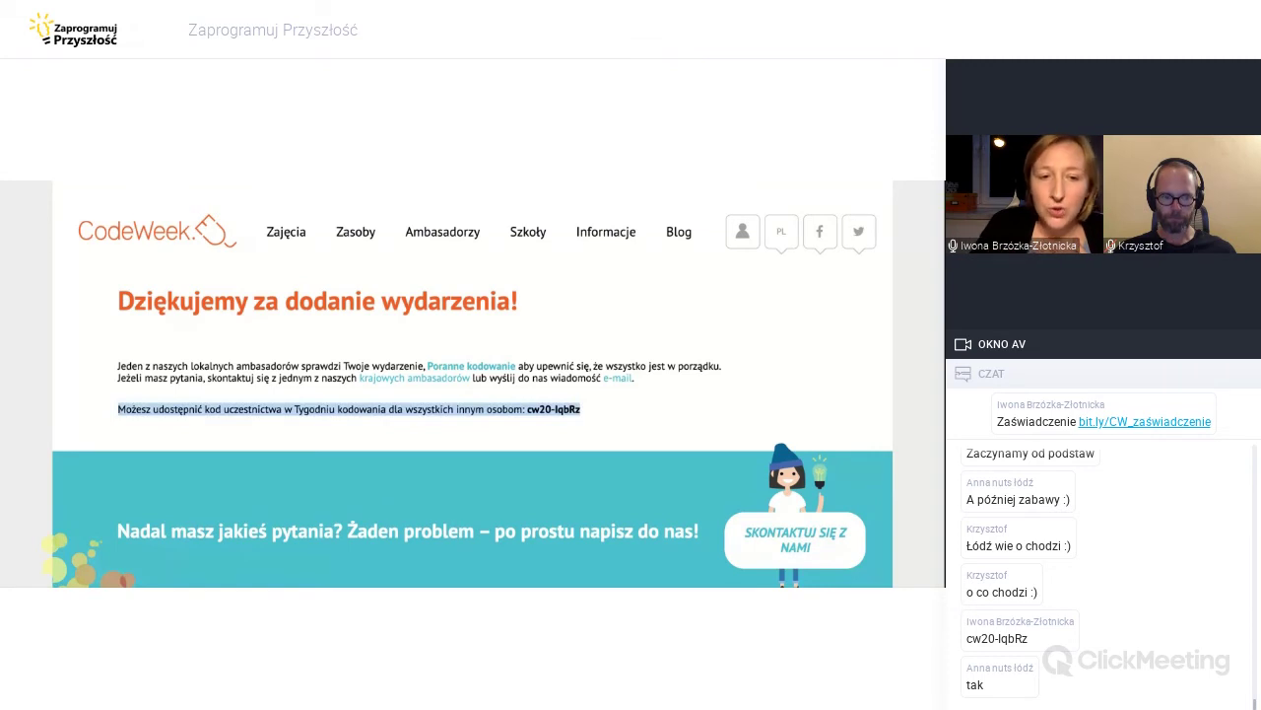